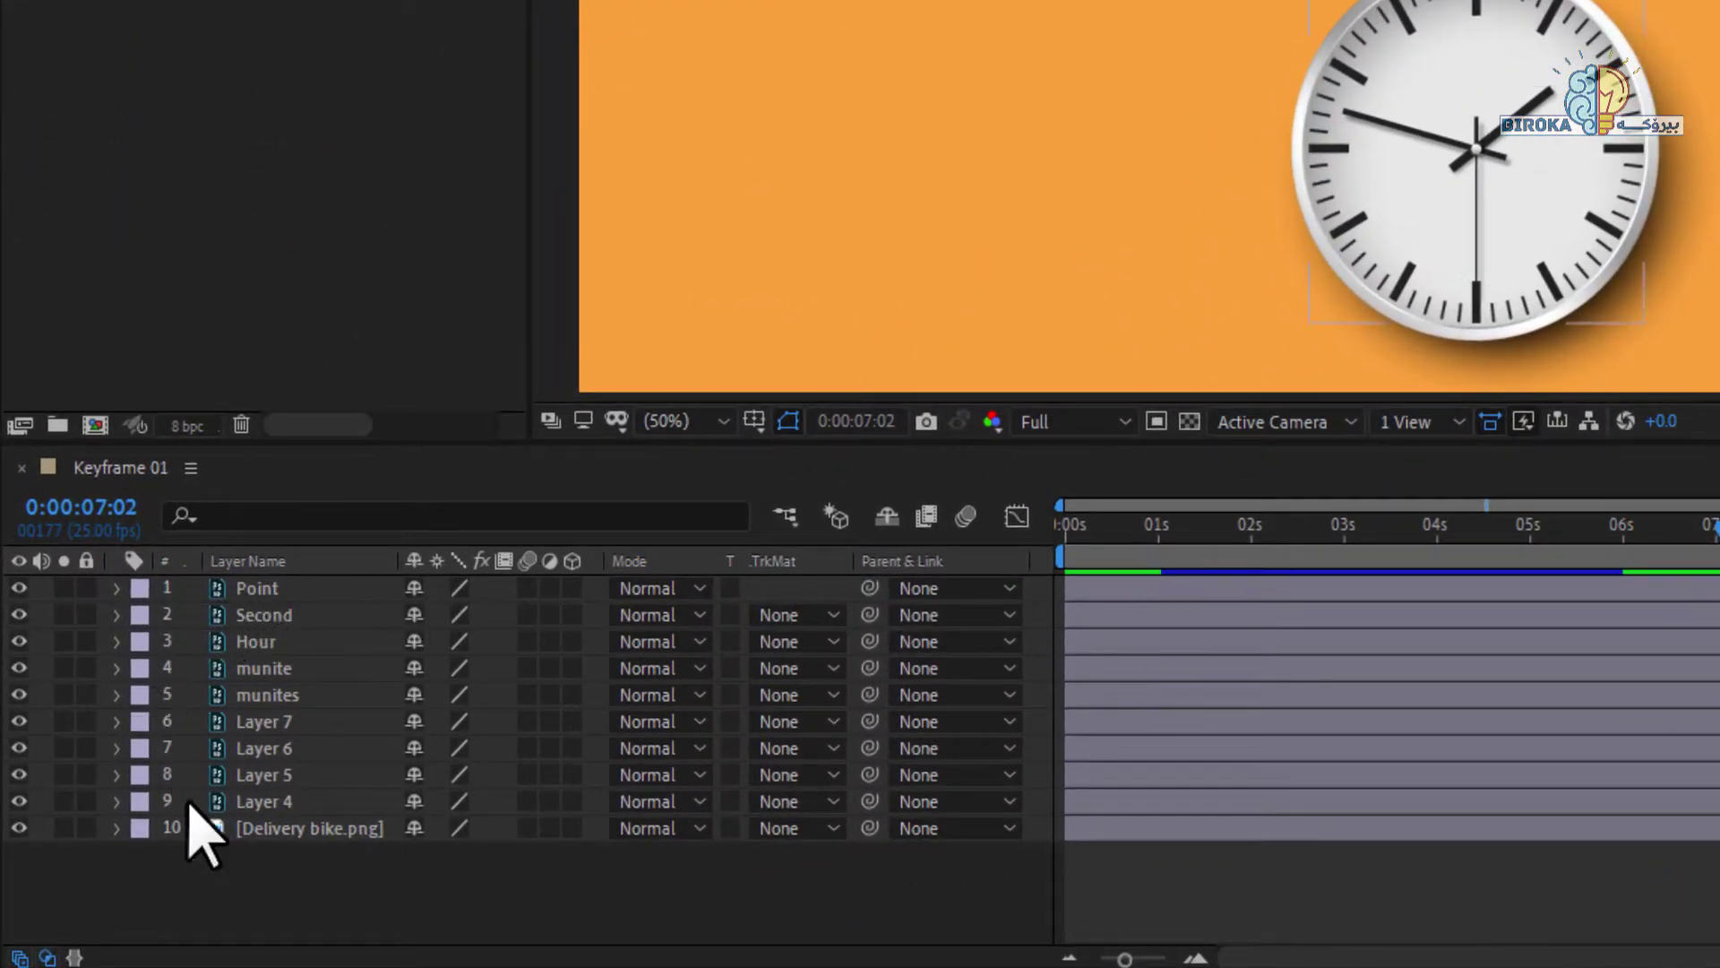
click(315, 616)
click(315, 642)
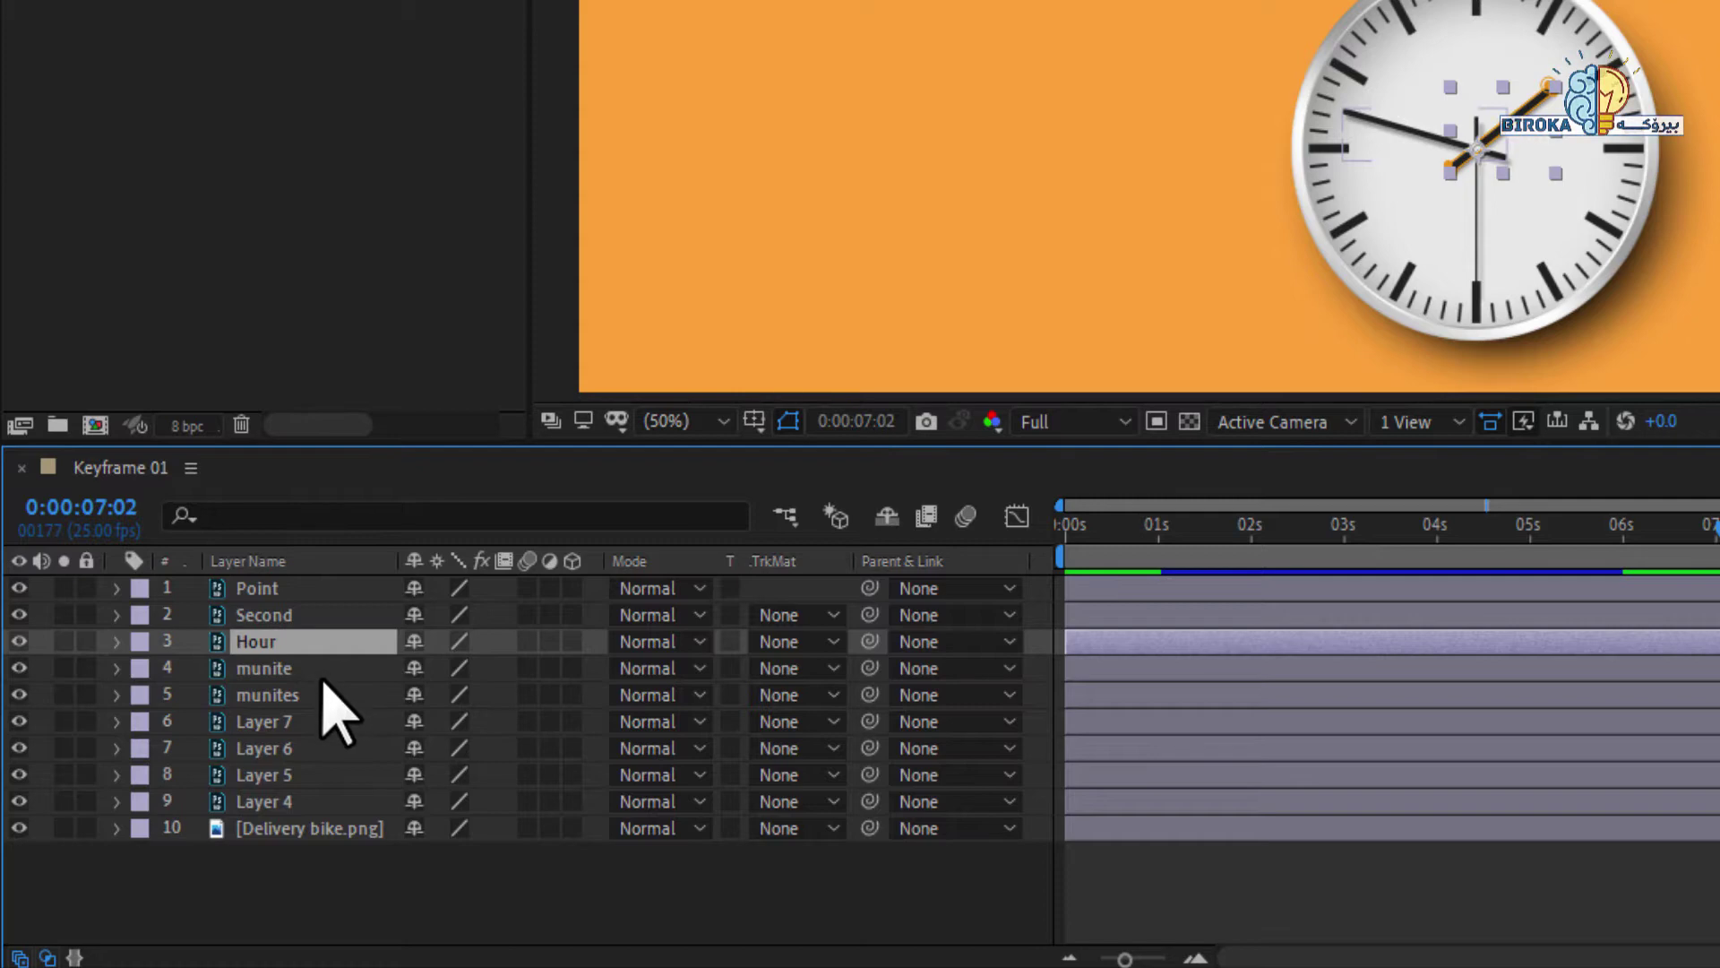
click(340, 937)
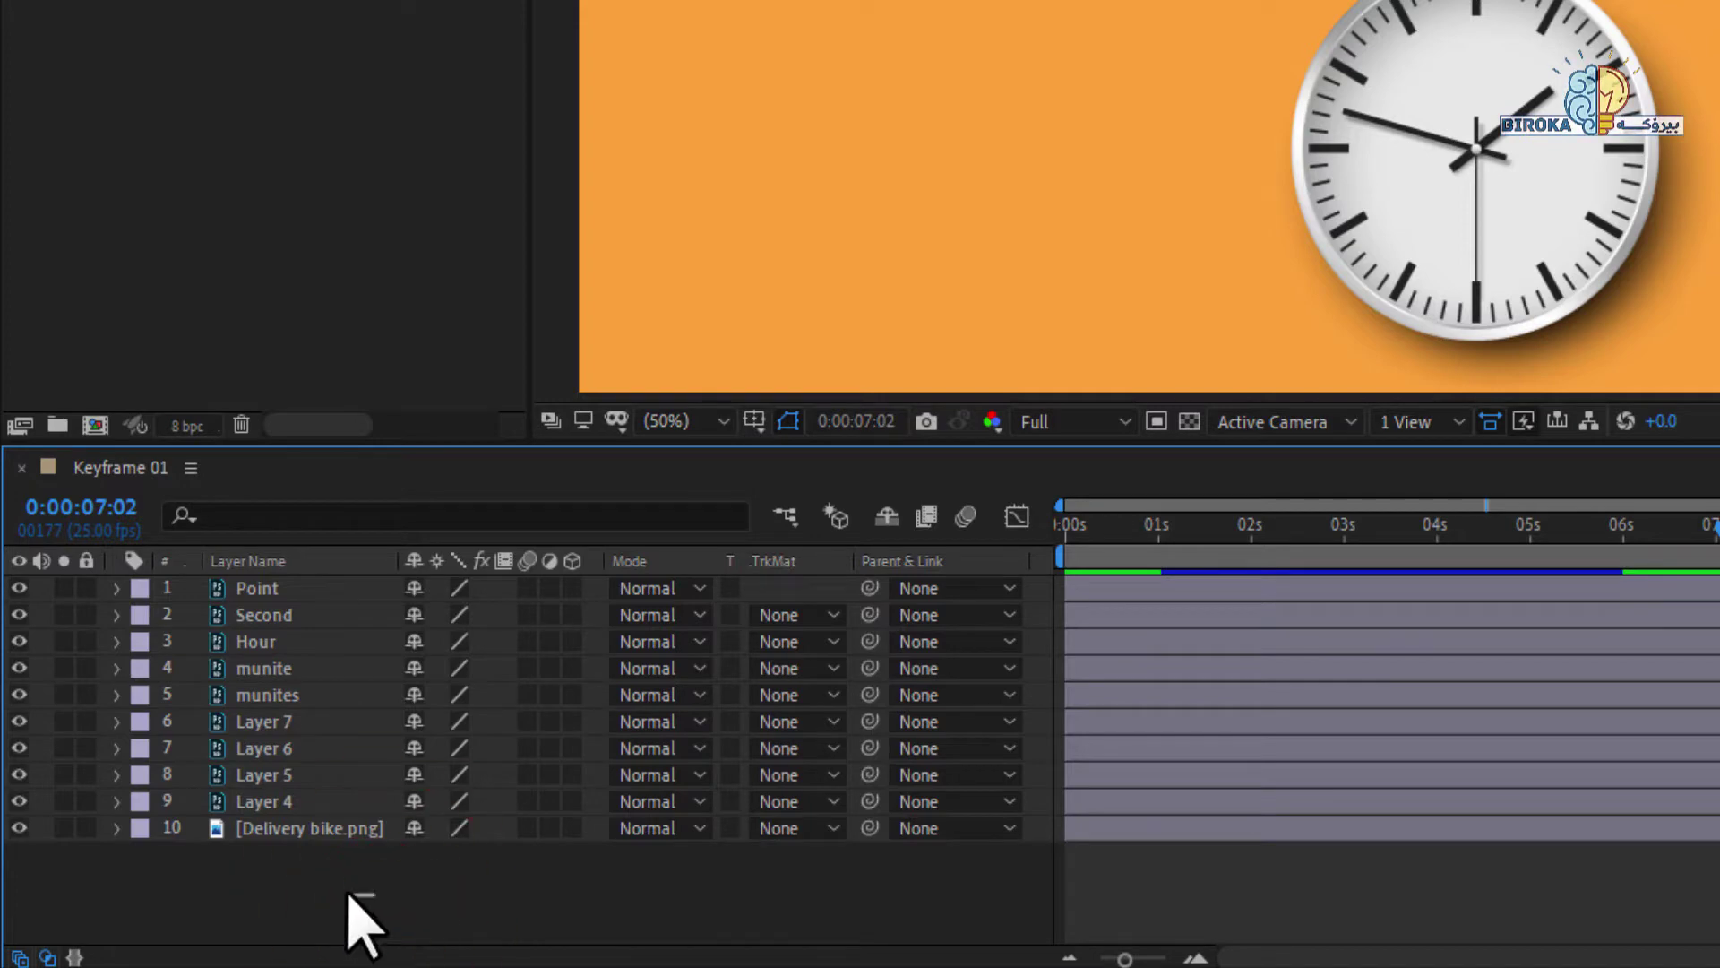
drag(377, 894, 309, 835)
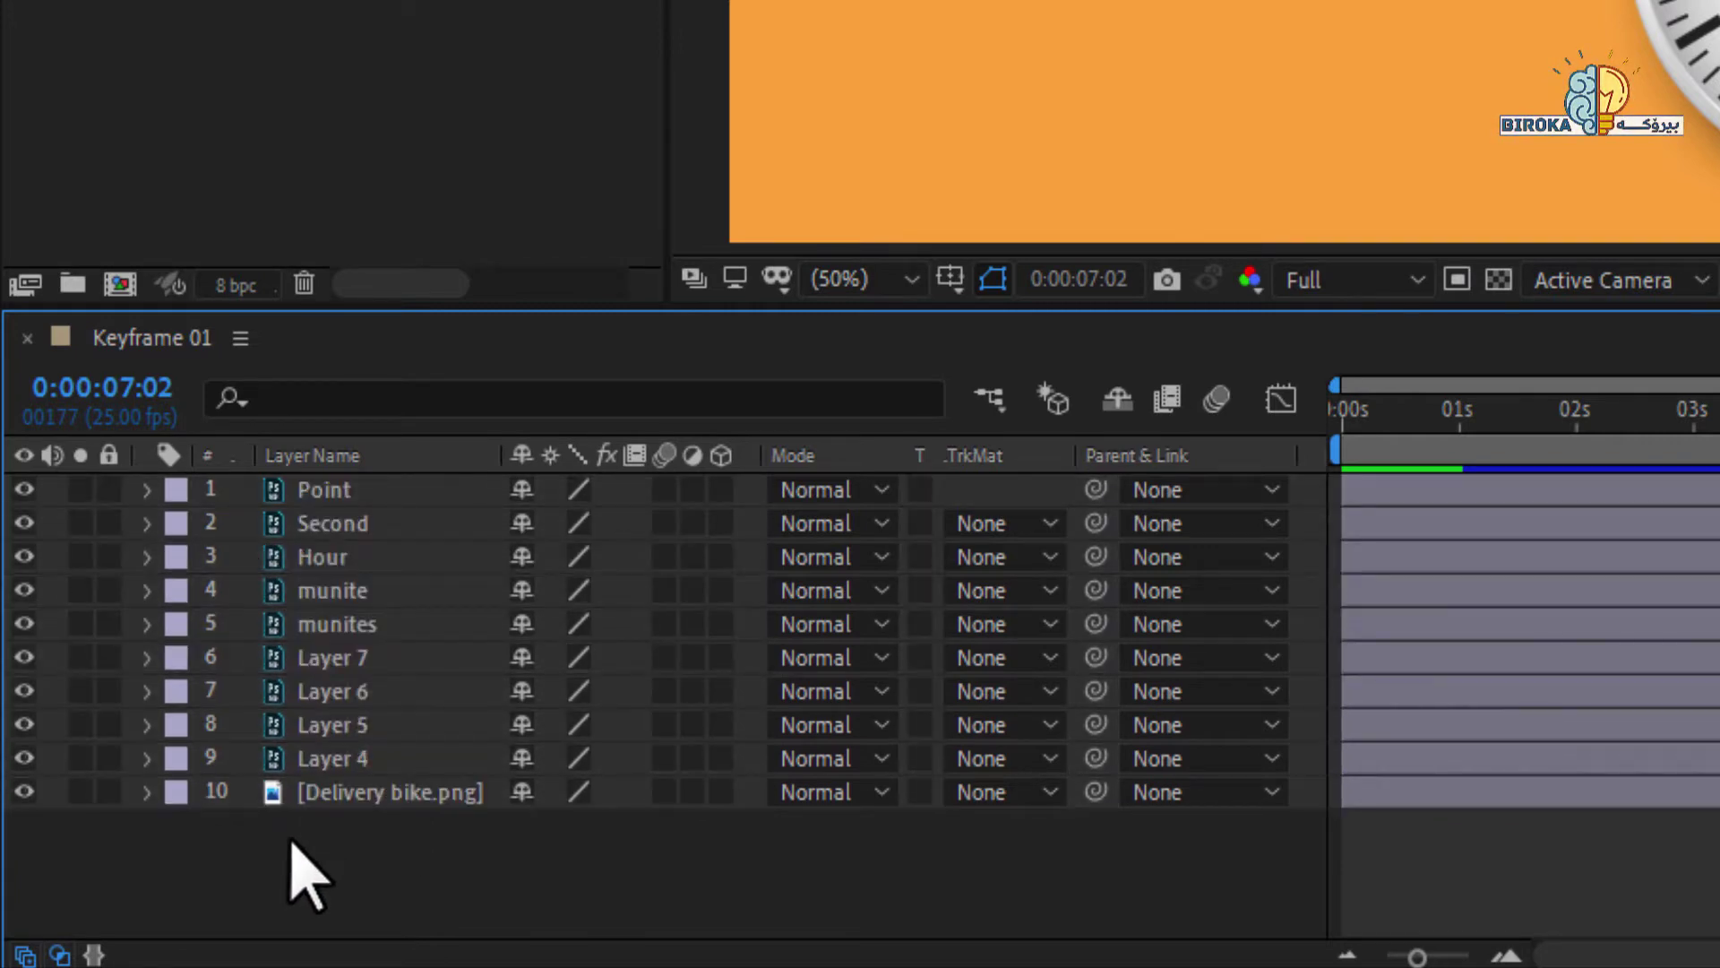
- Reveal the keyframed properties of all layers in the Keyframe 01 composition and clear the layer selection
key(ctrl+a)
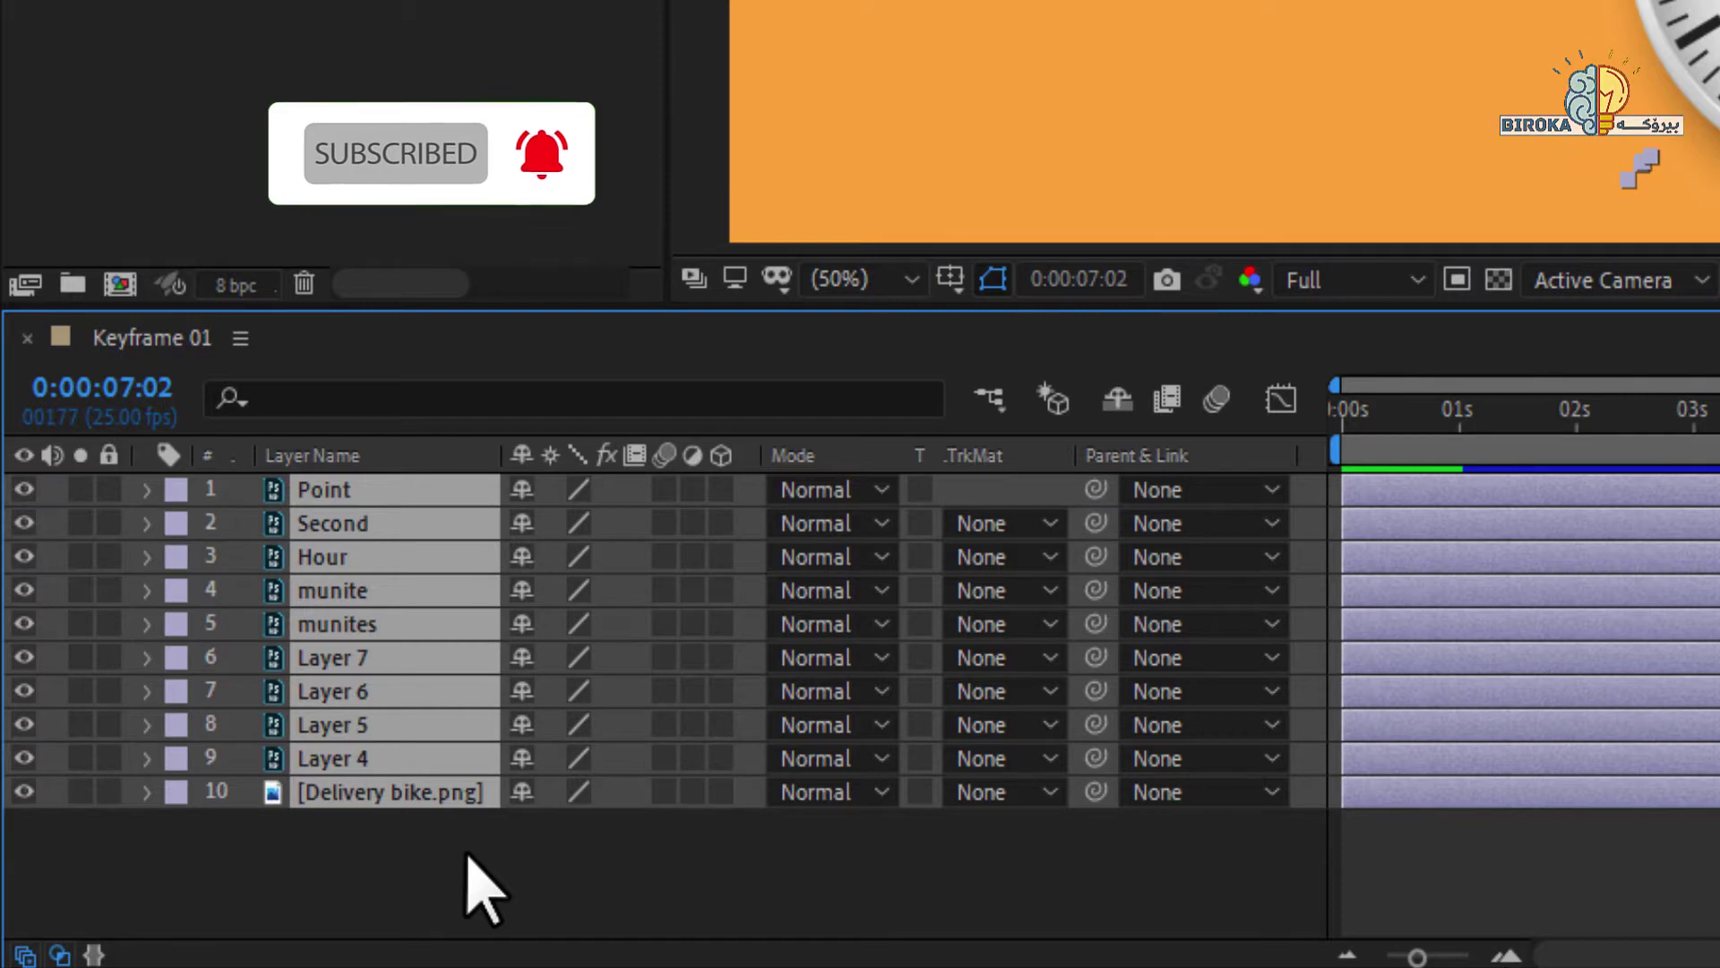
key(u)
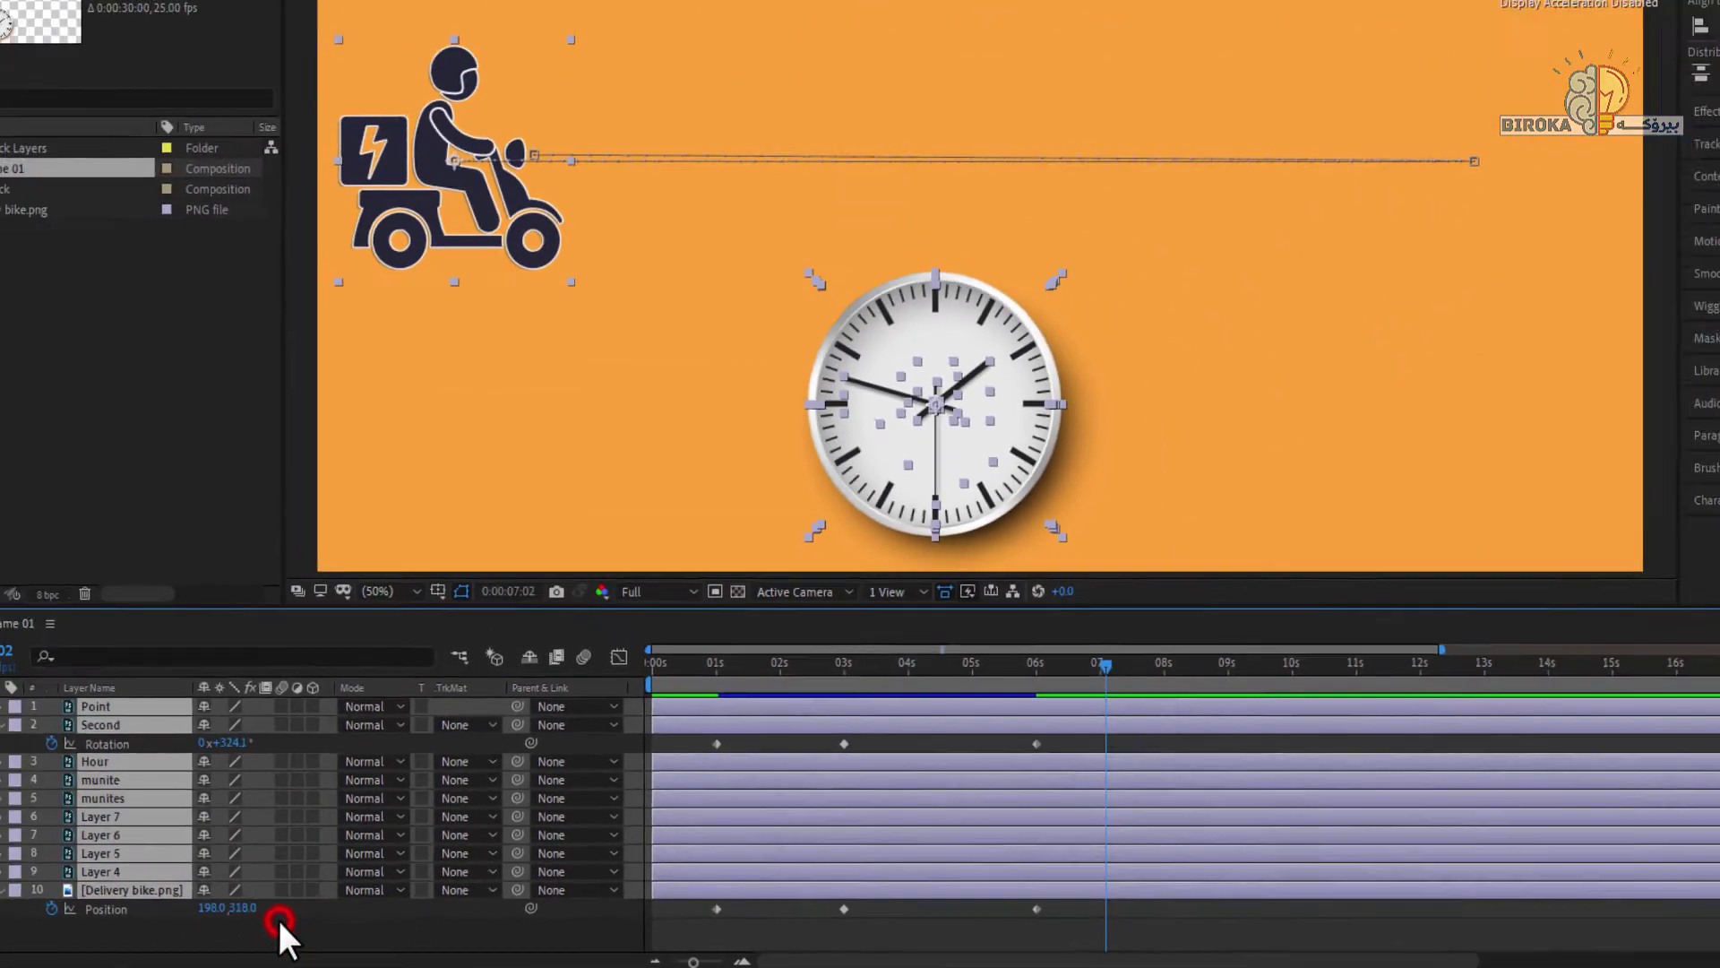
click(78, 884)
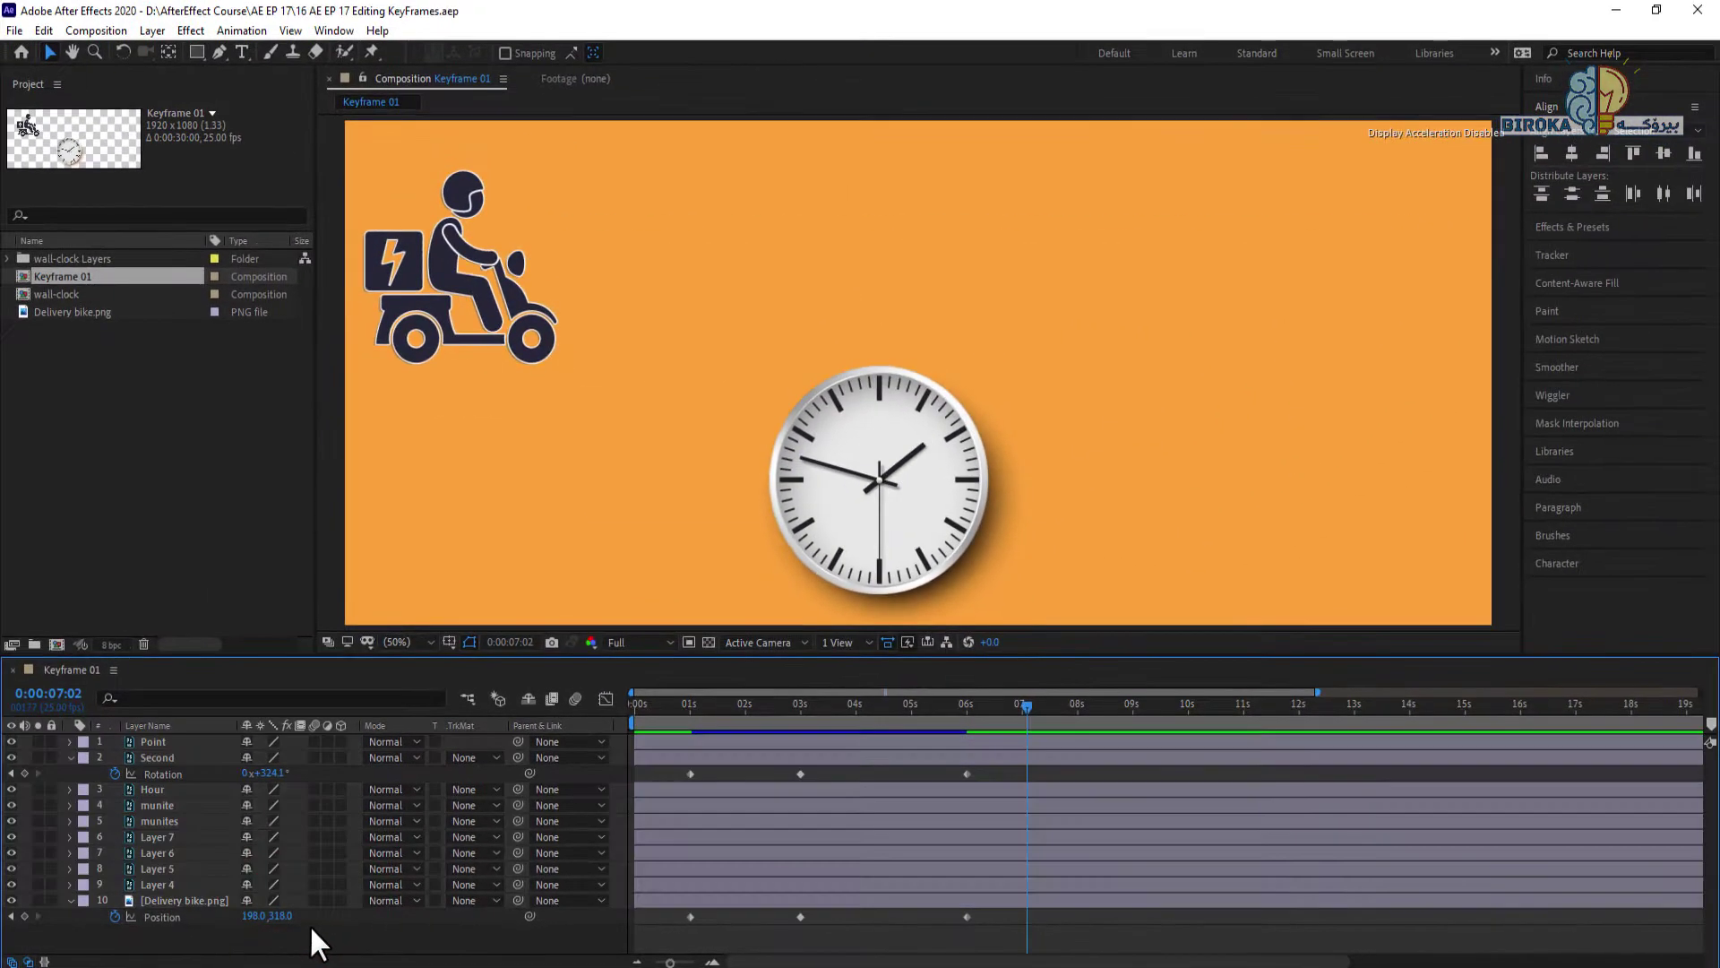
- Solo the Delivery bike.png layer so that only the bike shows in the composition
click(176, 901)
click(175, 896)
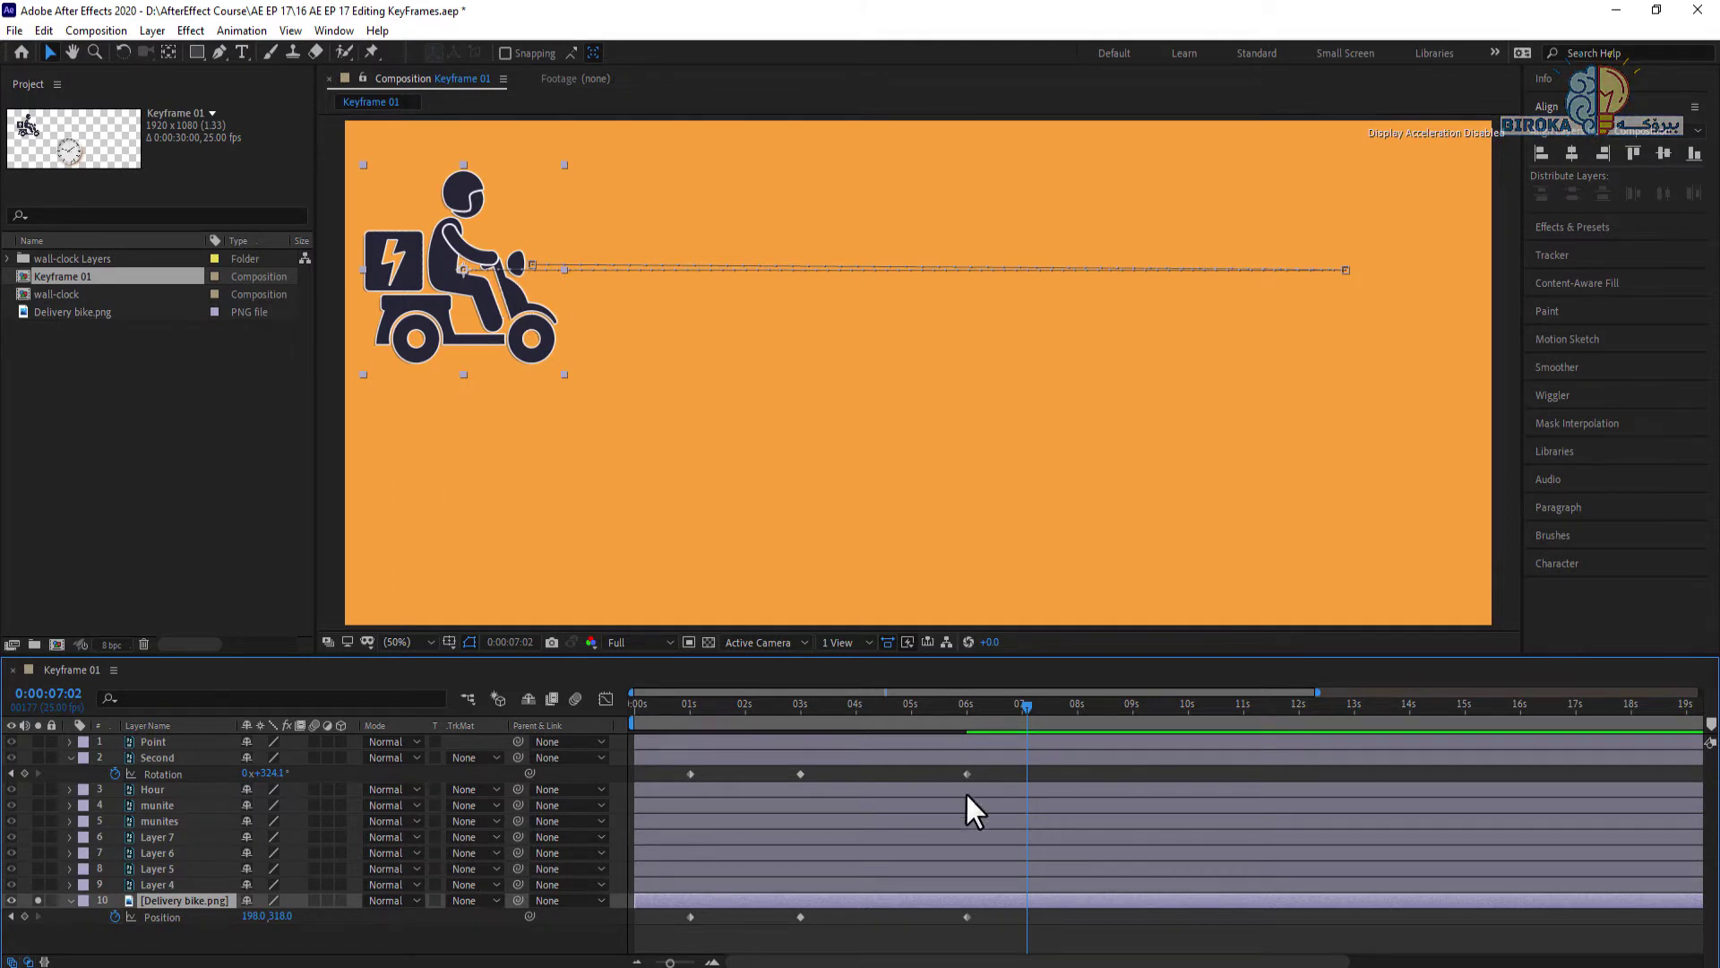
click(670, 962)
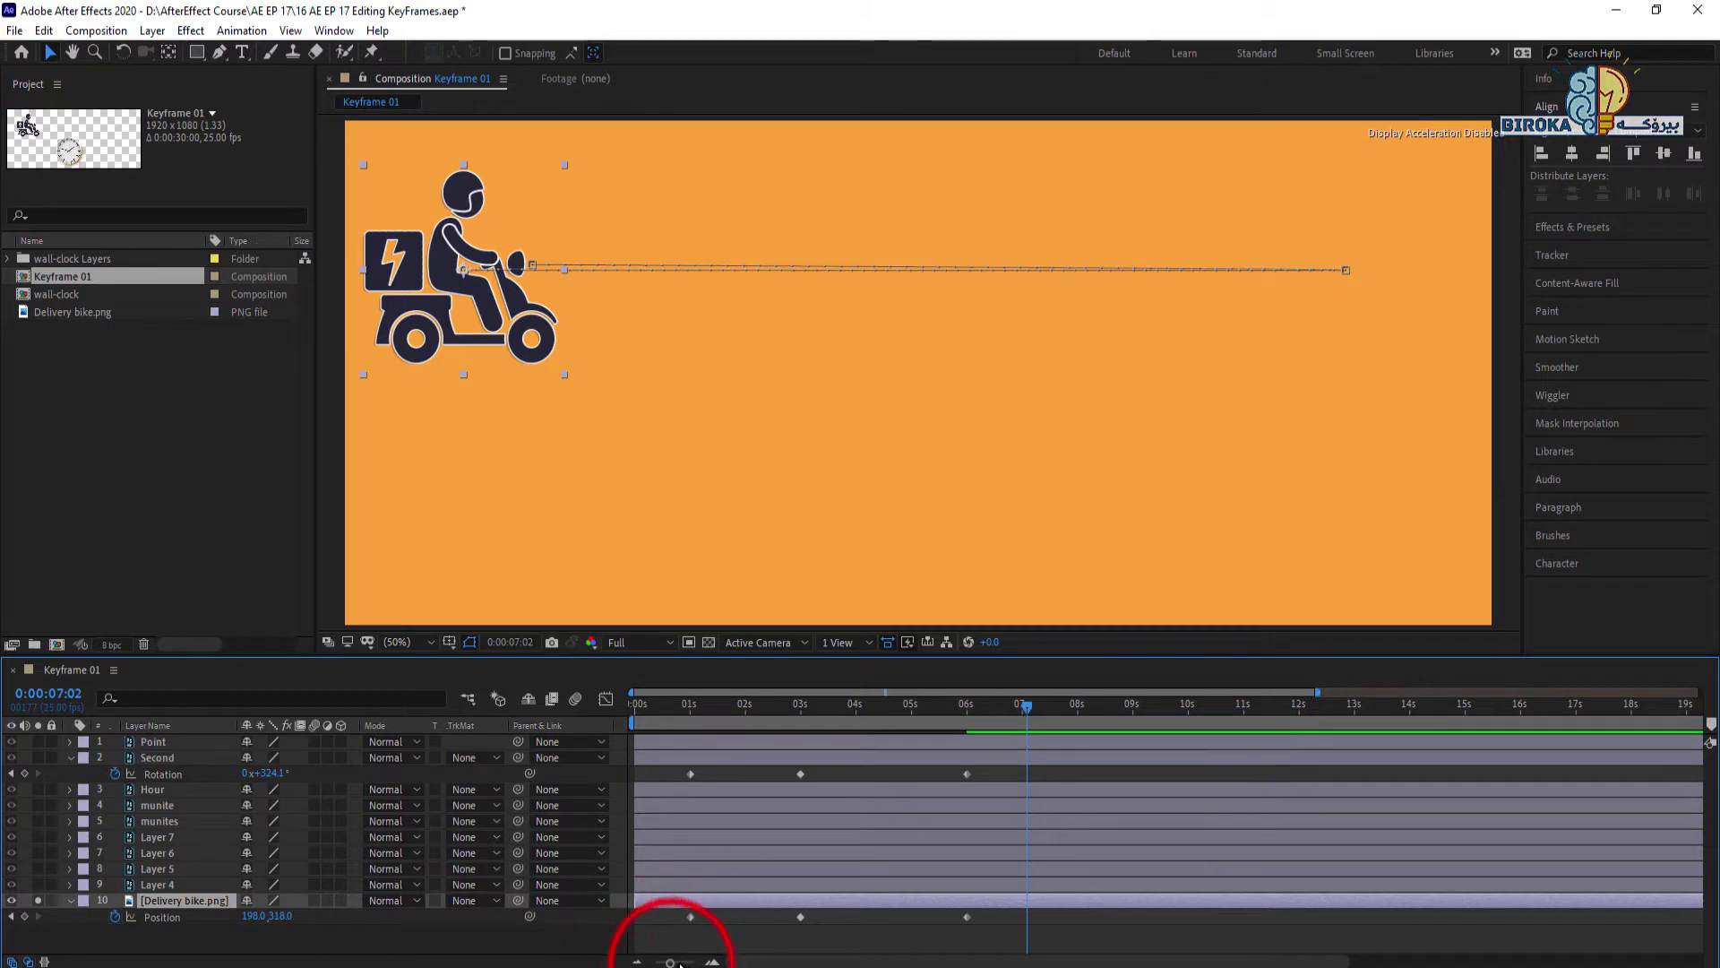
drag(670, 961, 659, 962)
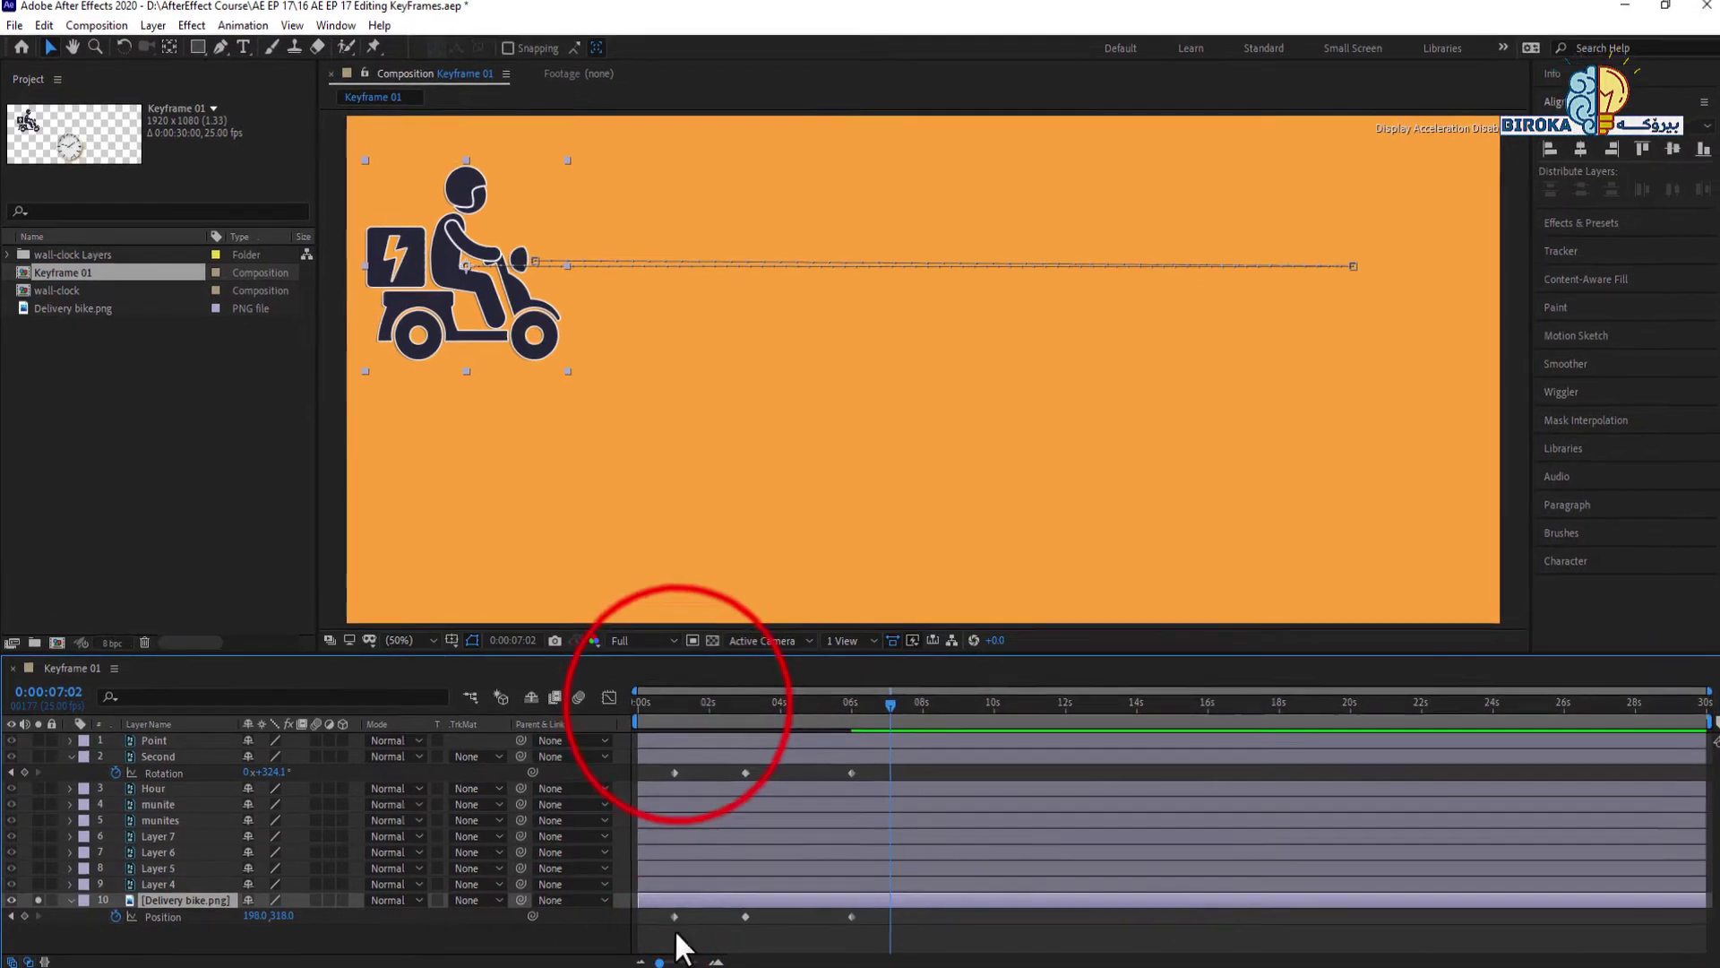
- Step the playhead from the composition start through the bike's position keyframes at 1, 3 and 6 seconds
drag(654, 719, 633, 712)
drag(809, 646, 817, 652)
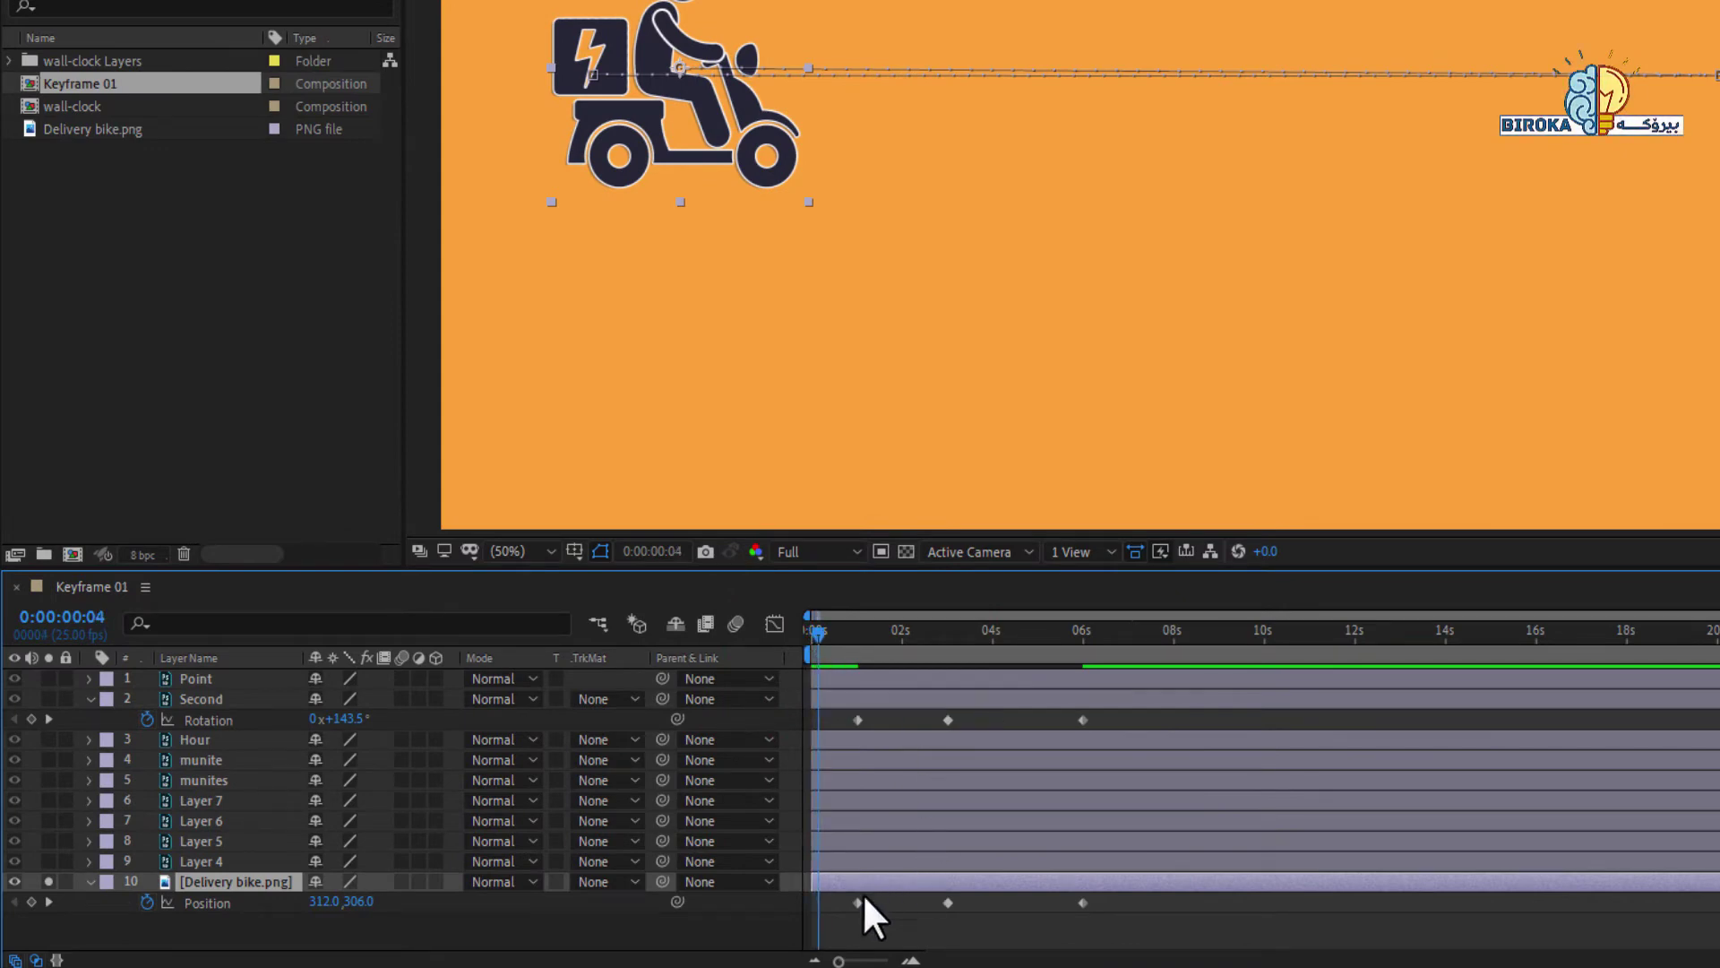
key(k)
key(k)
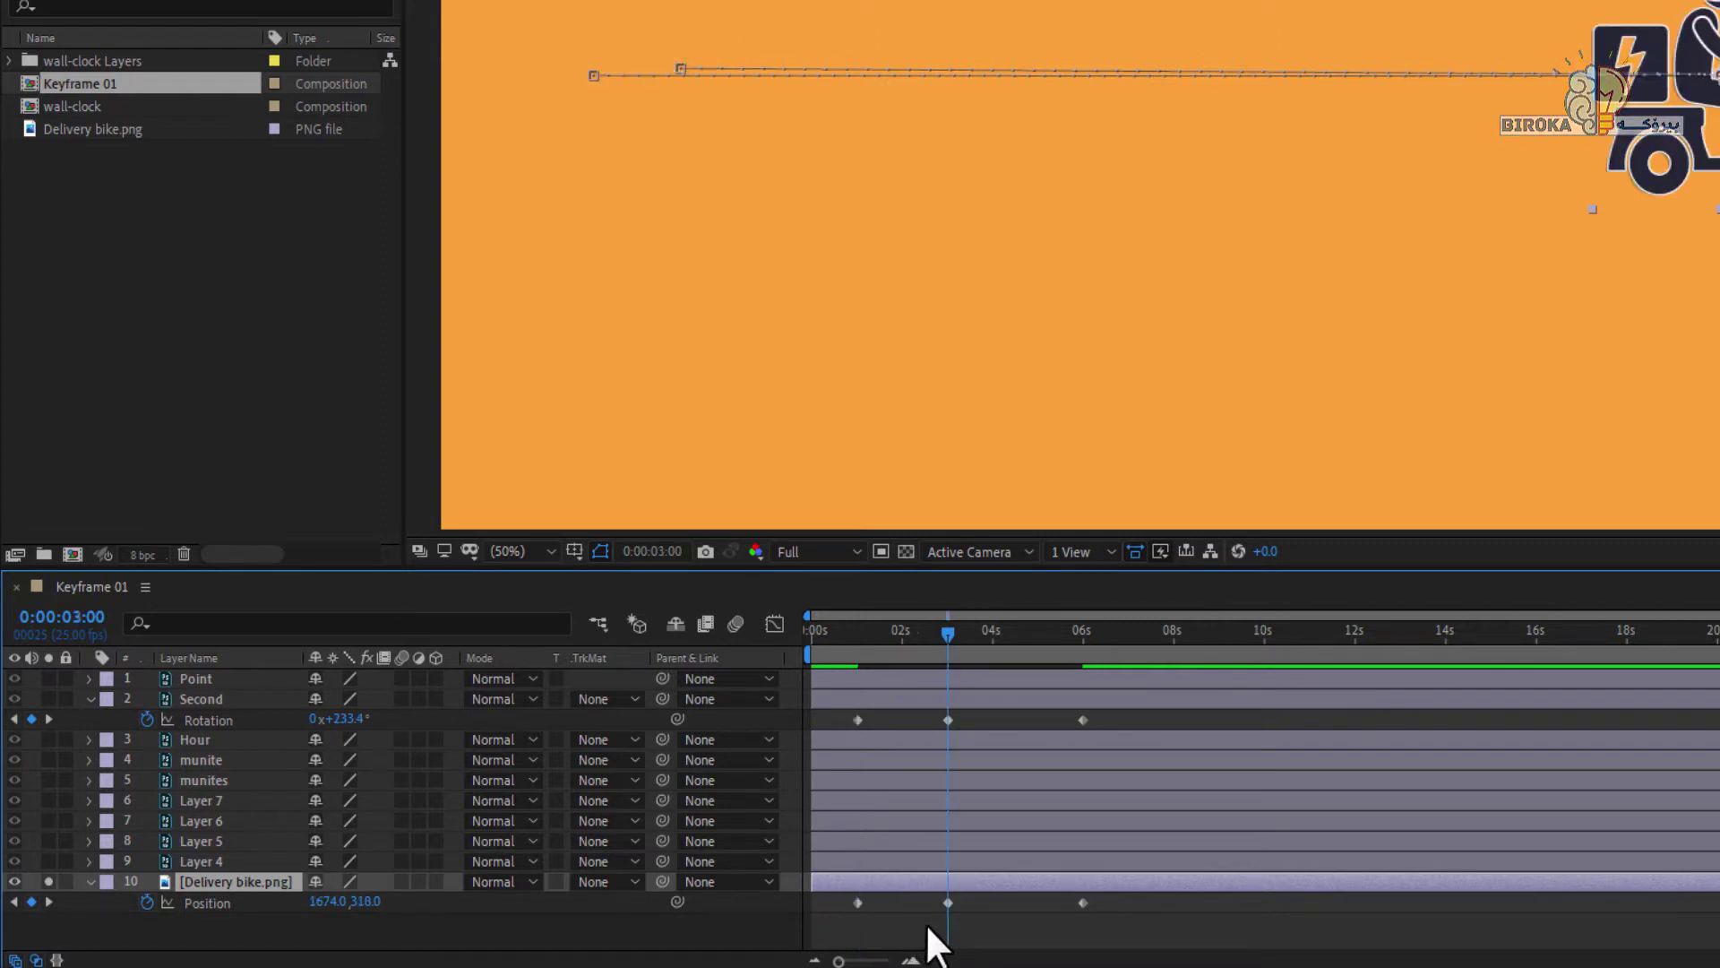
key(k)
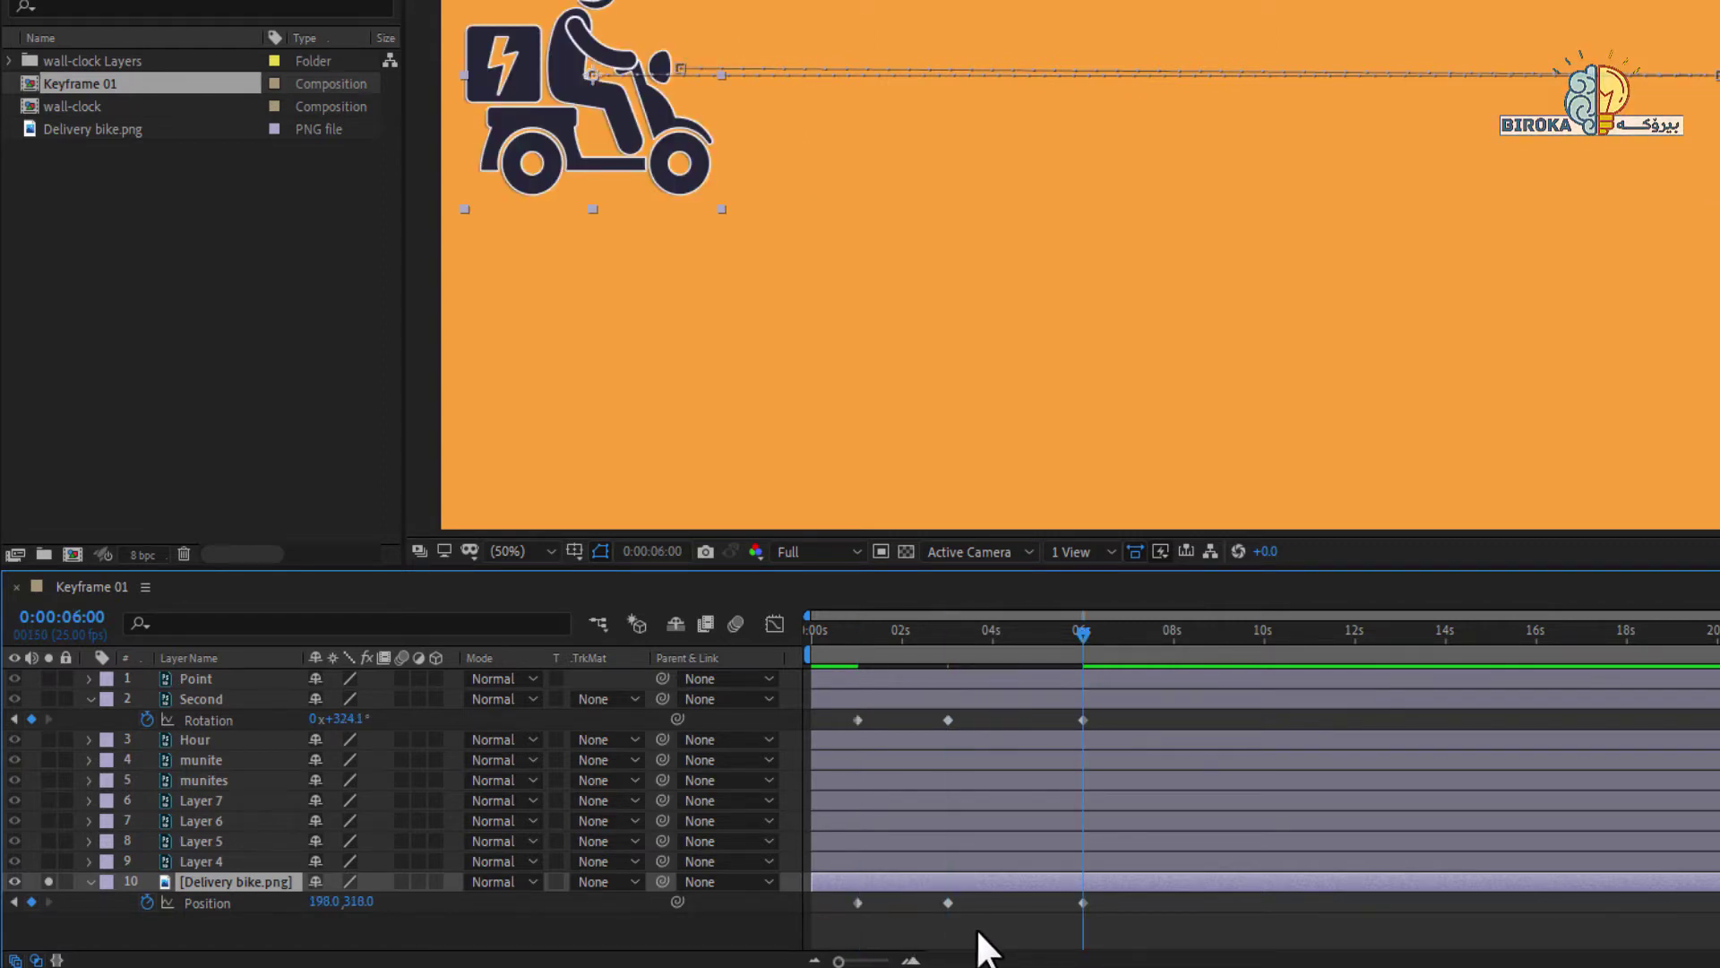
- Return to the composition start and examine the bike's position keyframe at 0:00:01:00 in frame-level detail
key(Home)
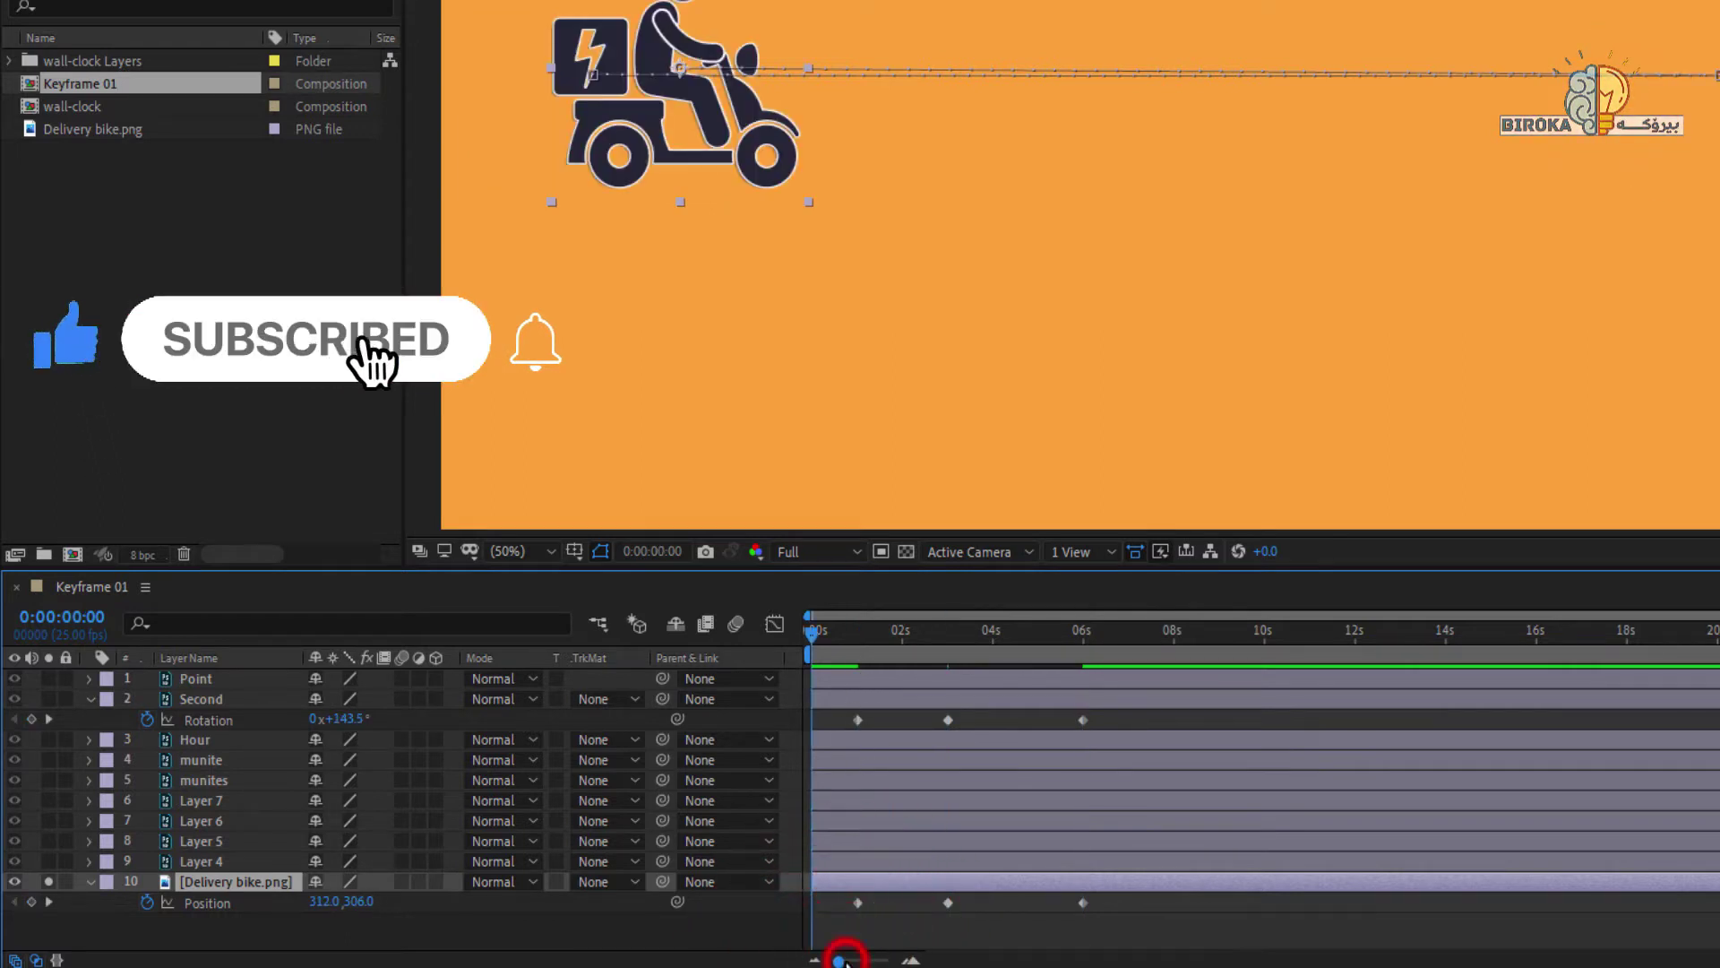
drag(838, 961, 873, 961)
key(equal)
key(equal)
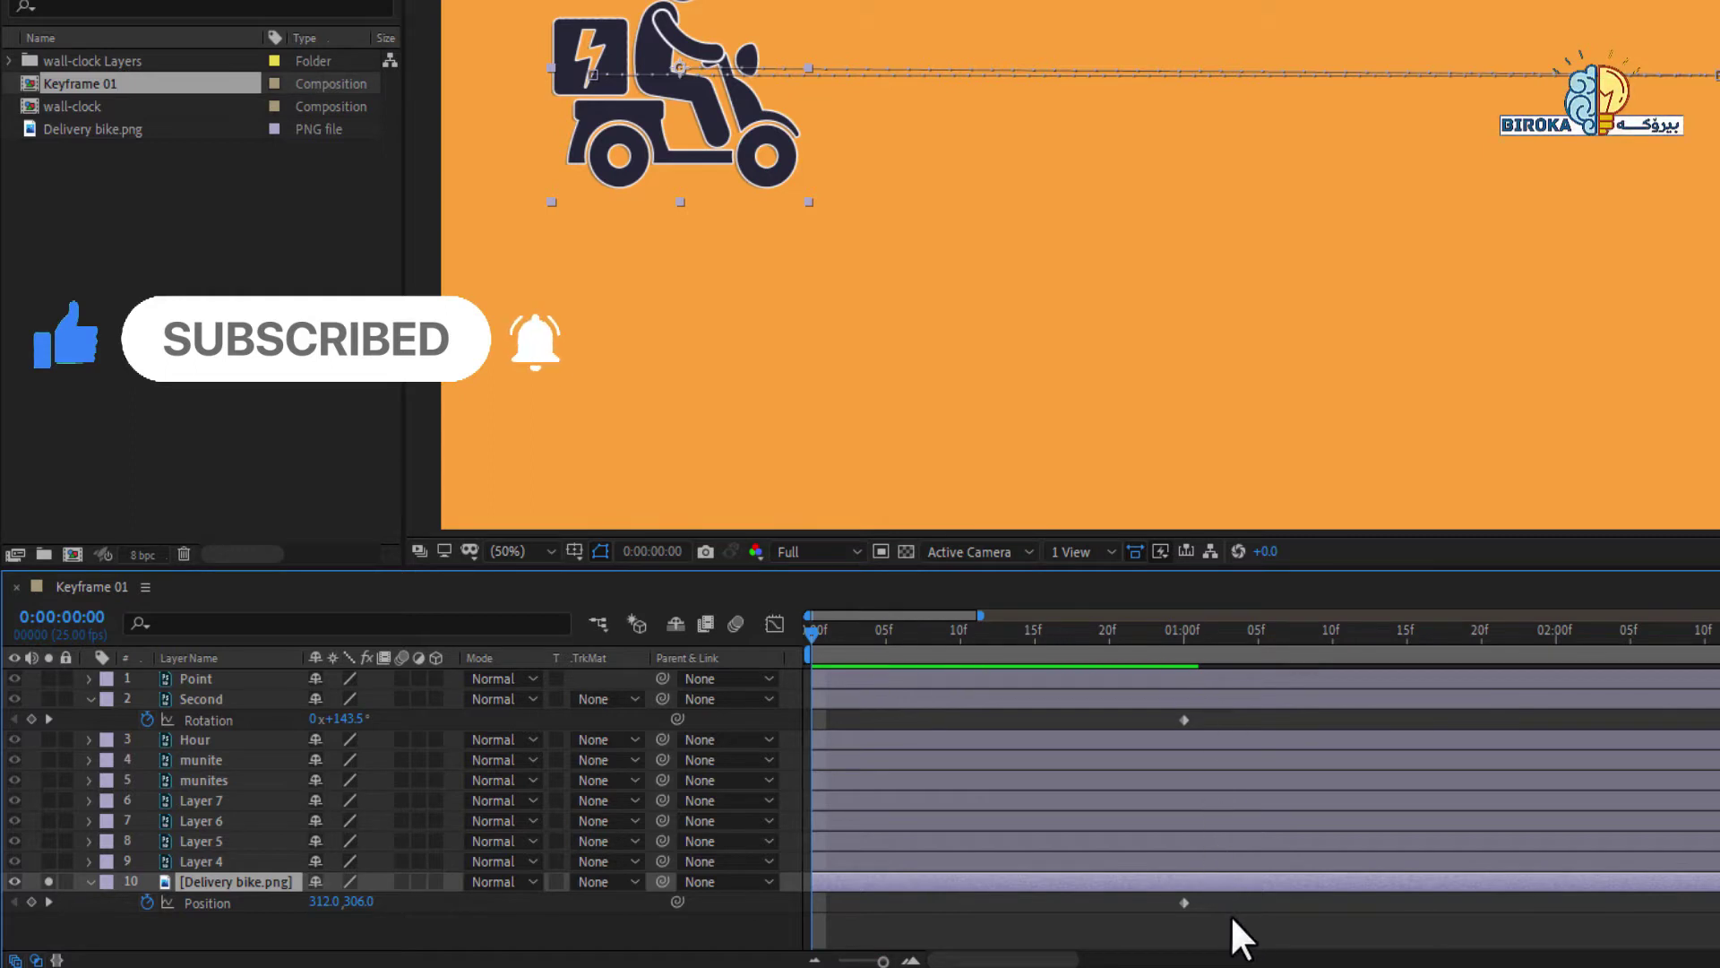
key(k)
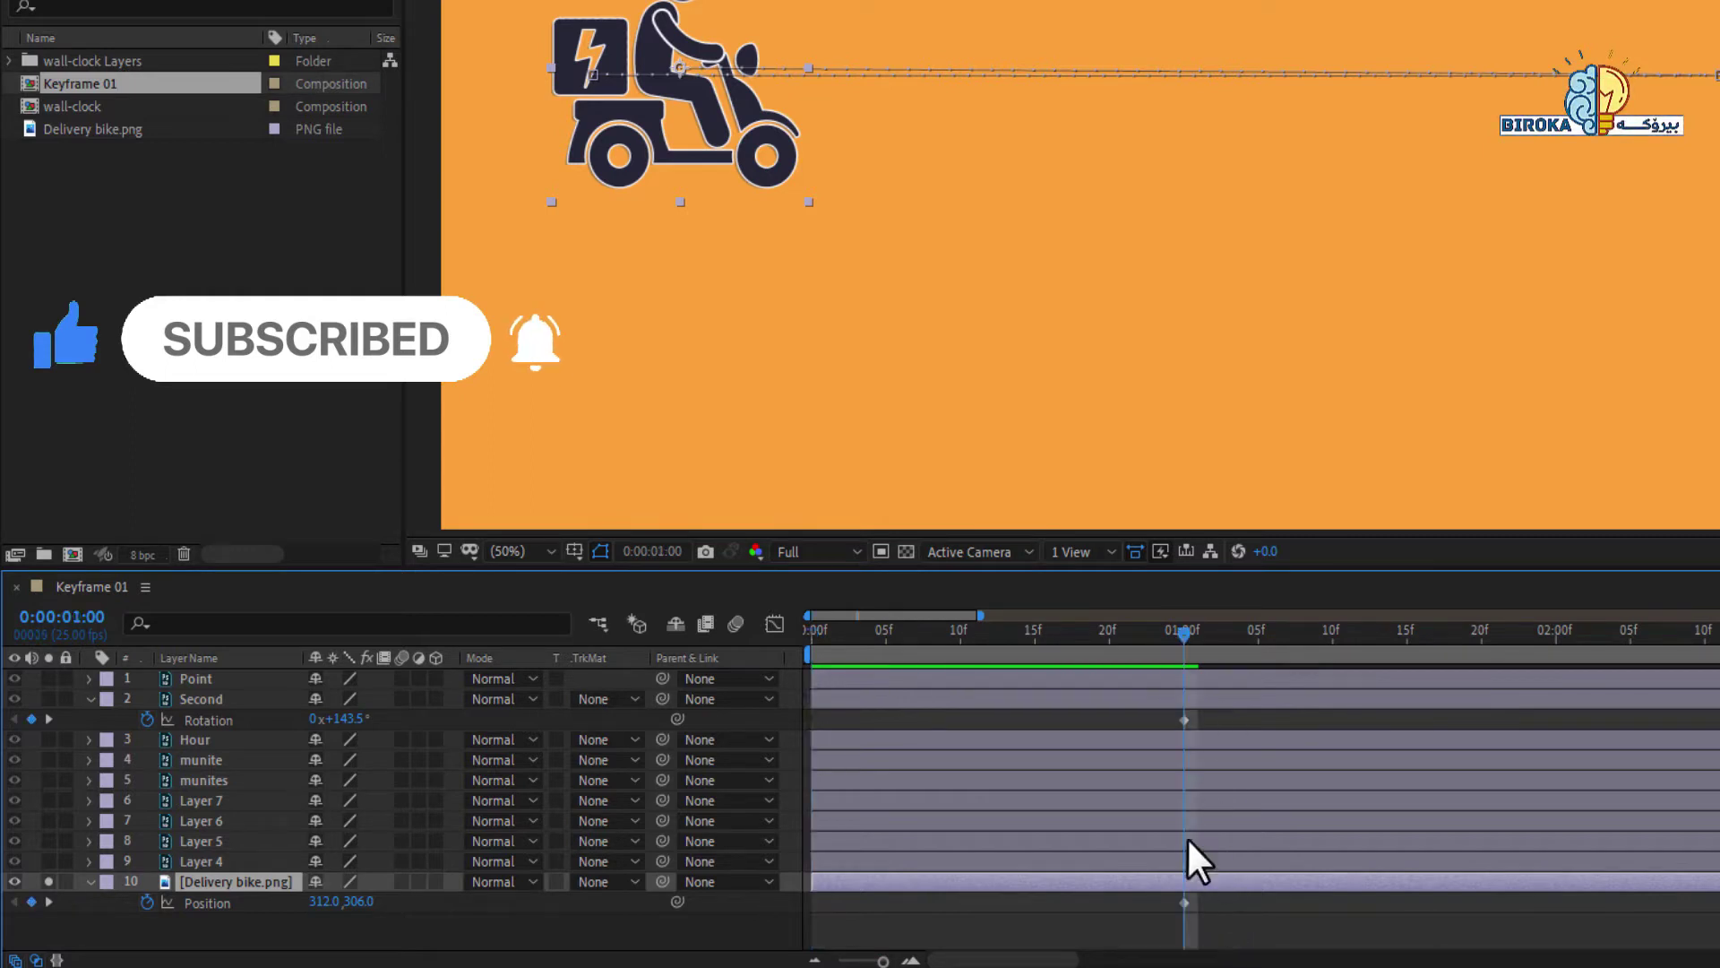
- Go back and forth between the bike's 1-second and 3-second position keyframes, and preview the animation from the composition start
drag(883, 960, 858, 960)
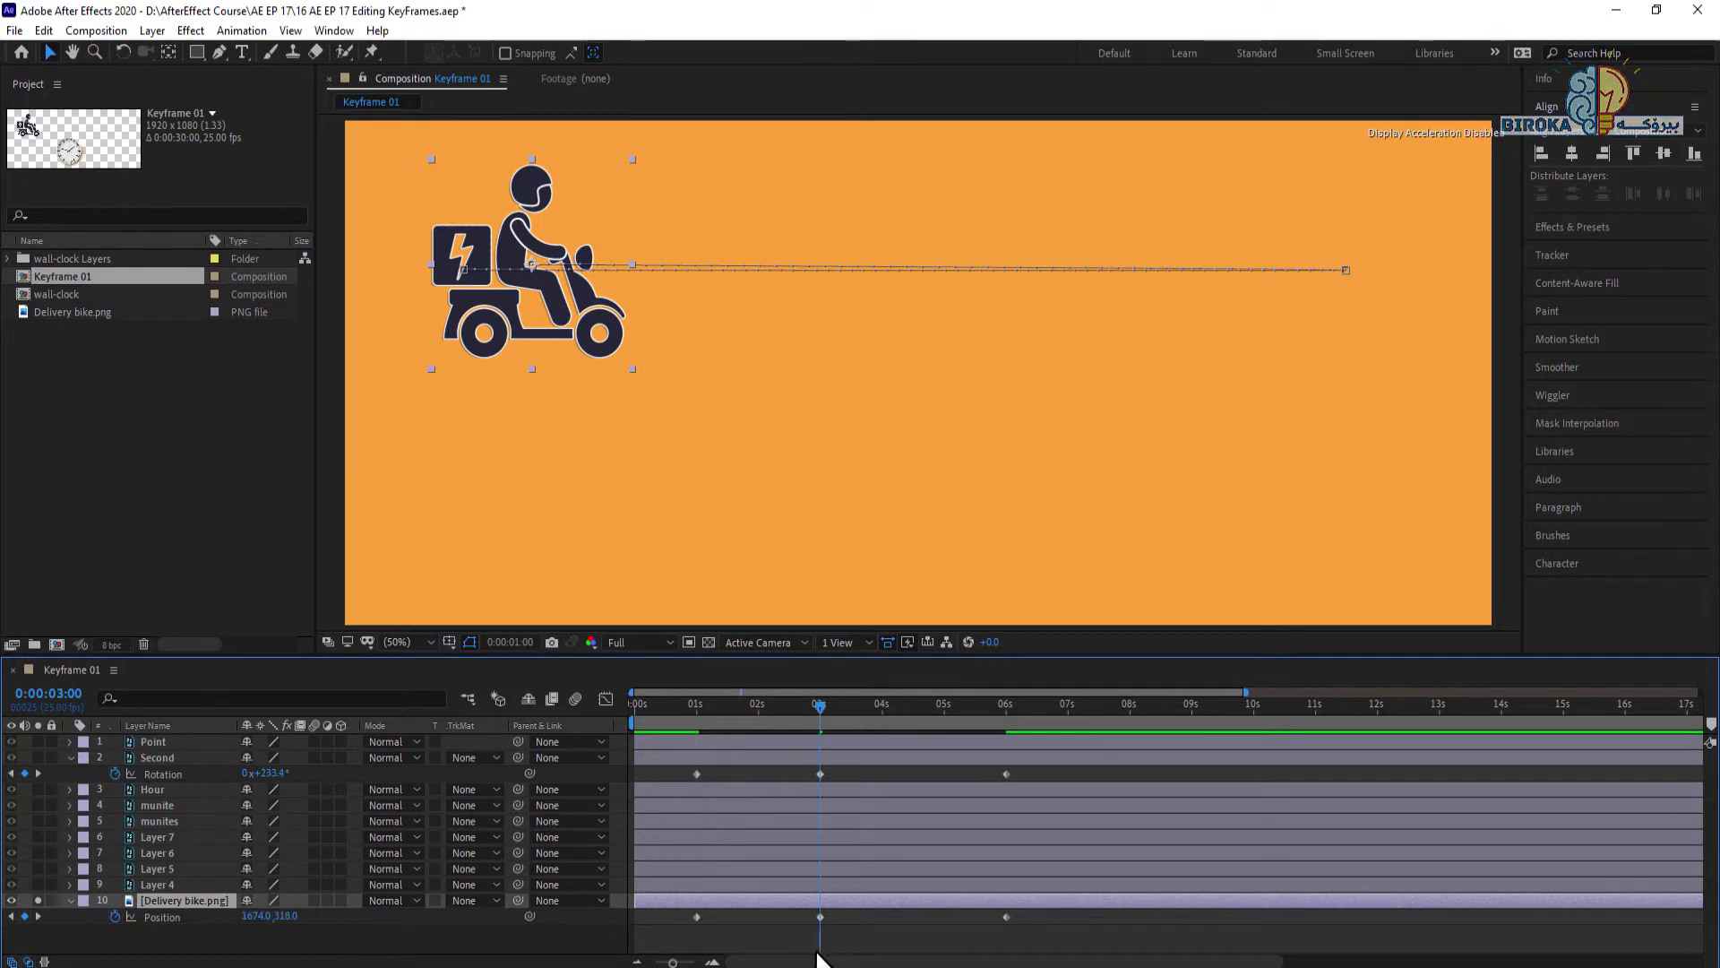
key(k)
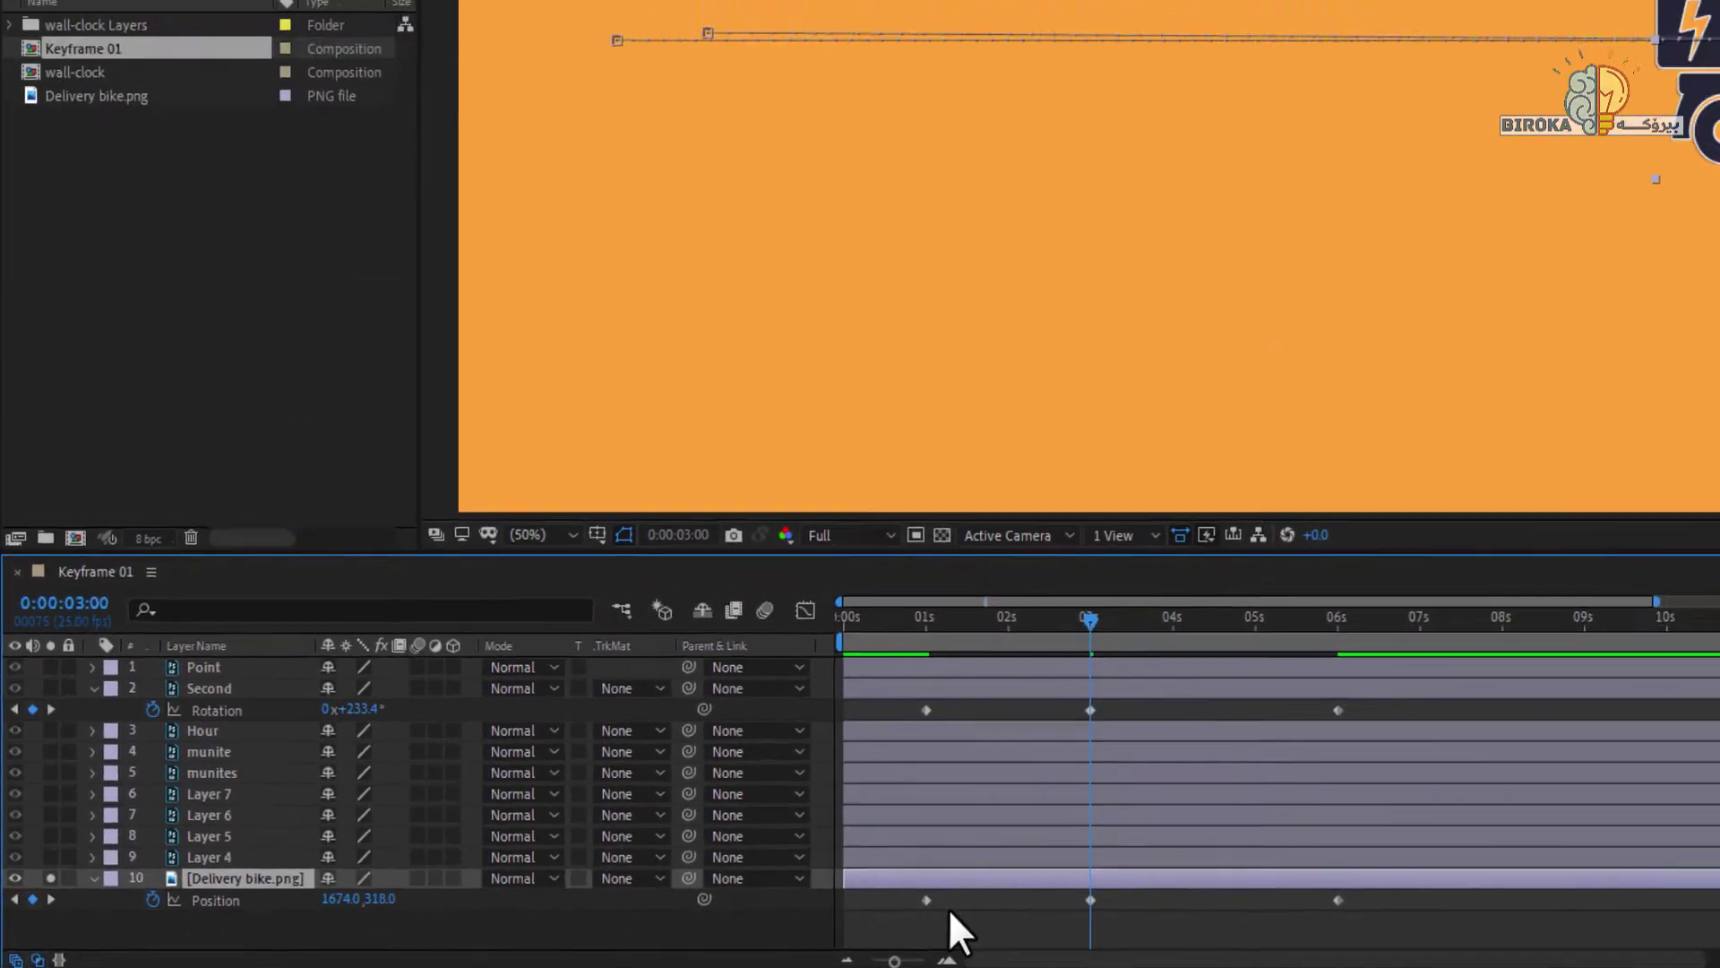
key(j)
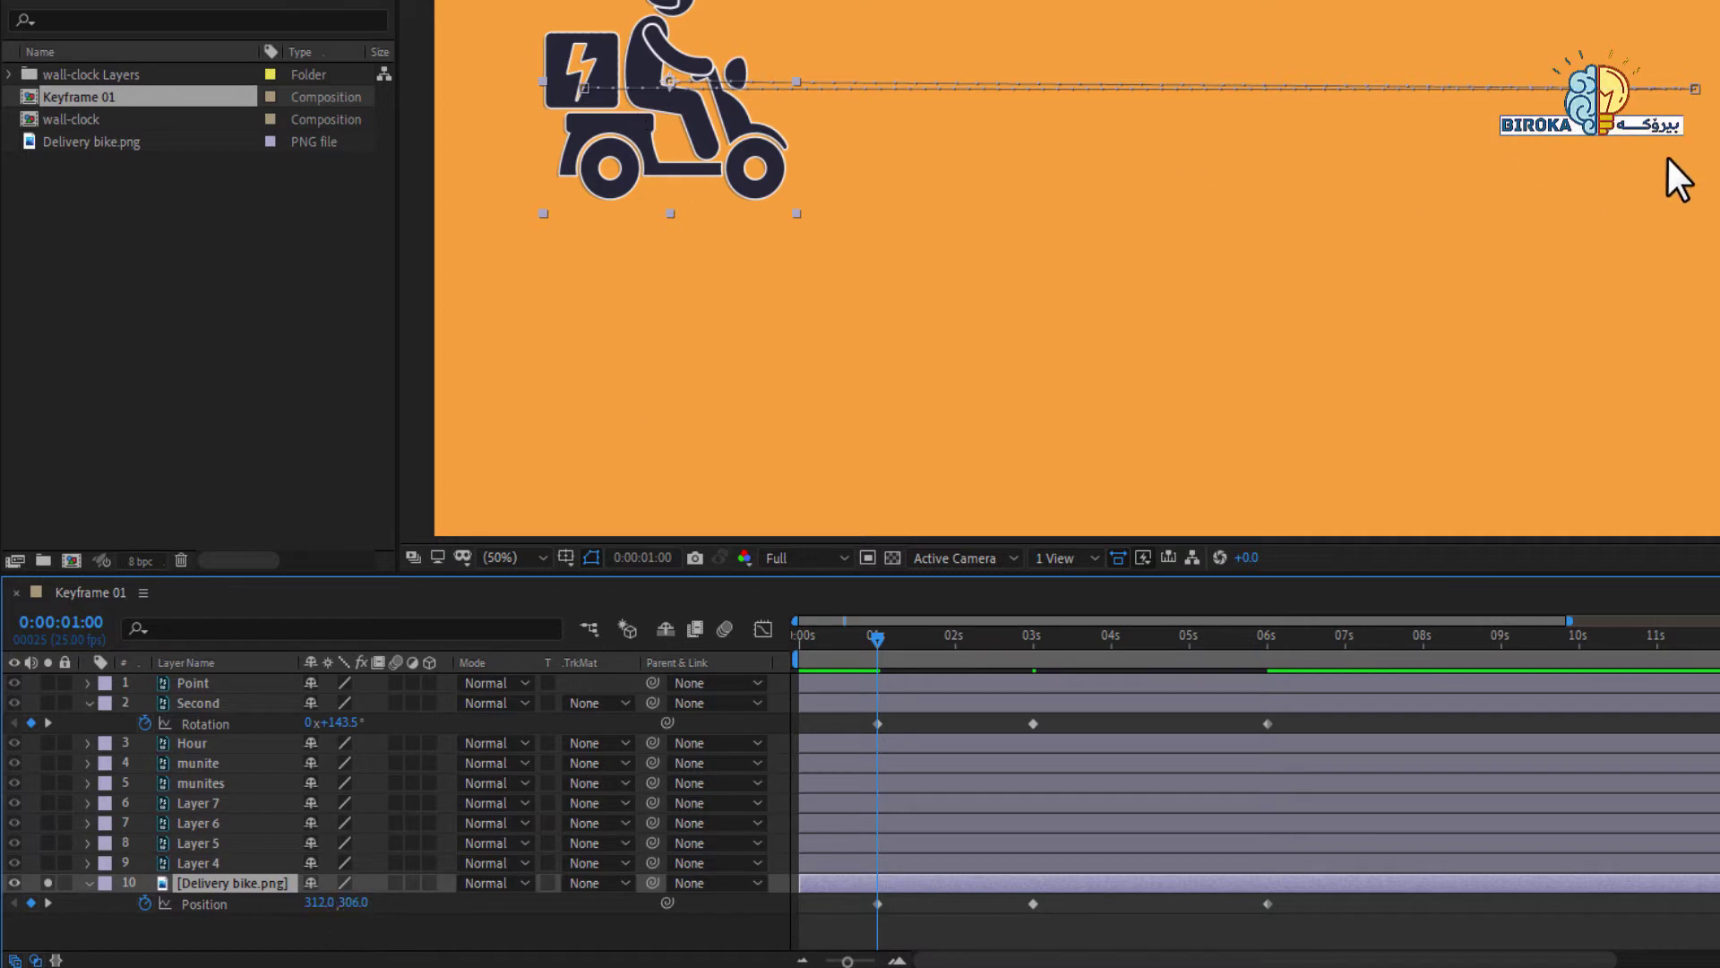
key(k)
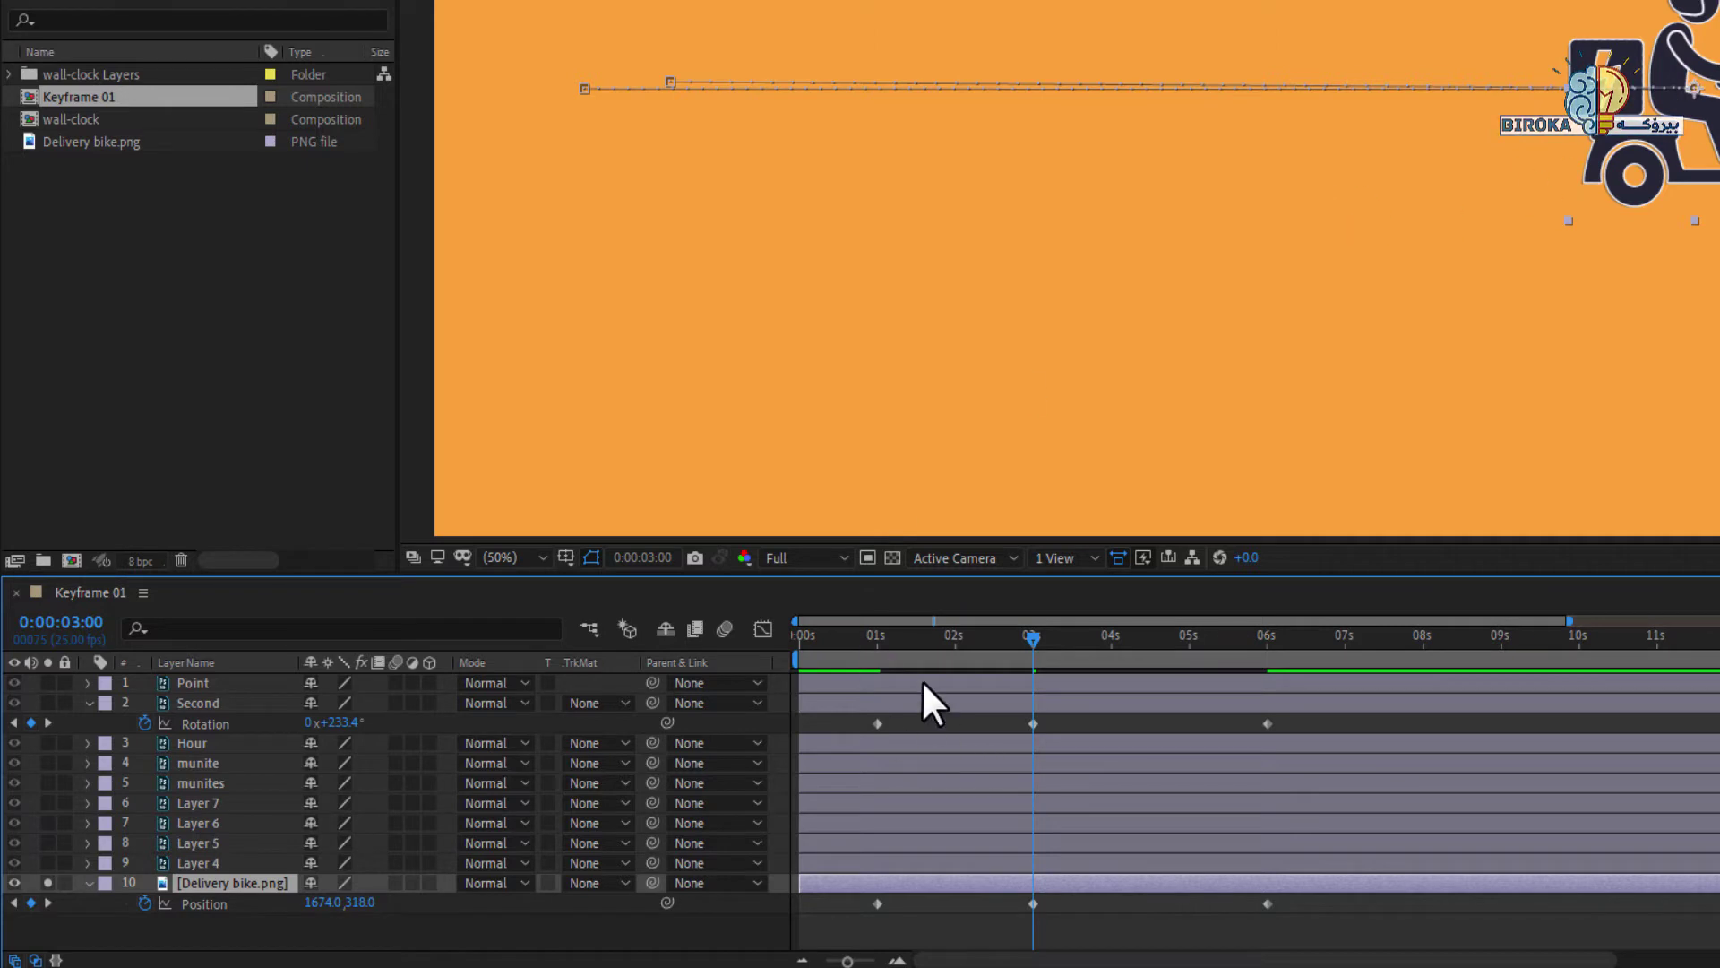
key(Home)
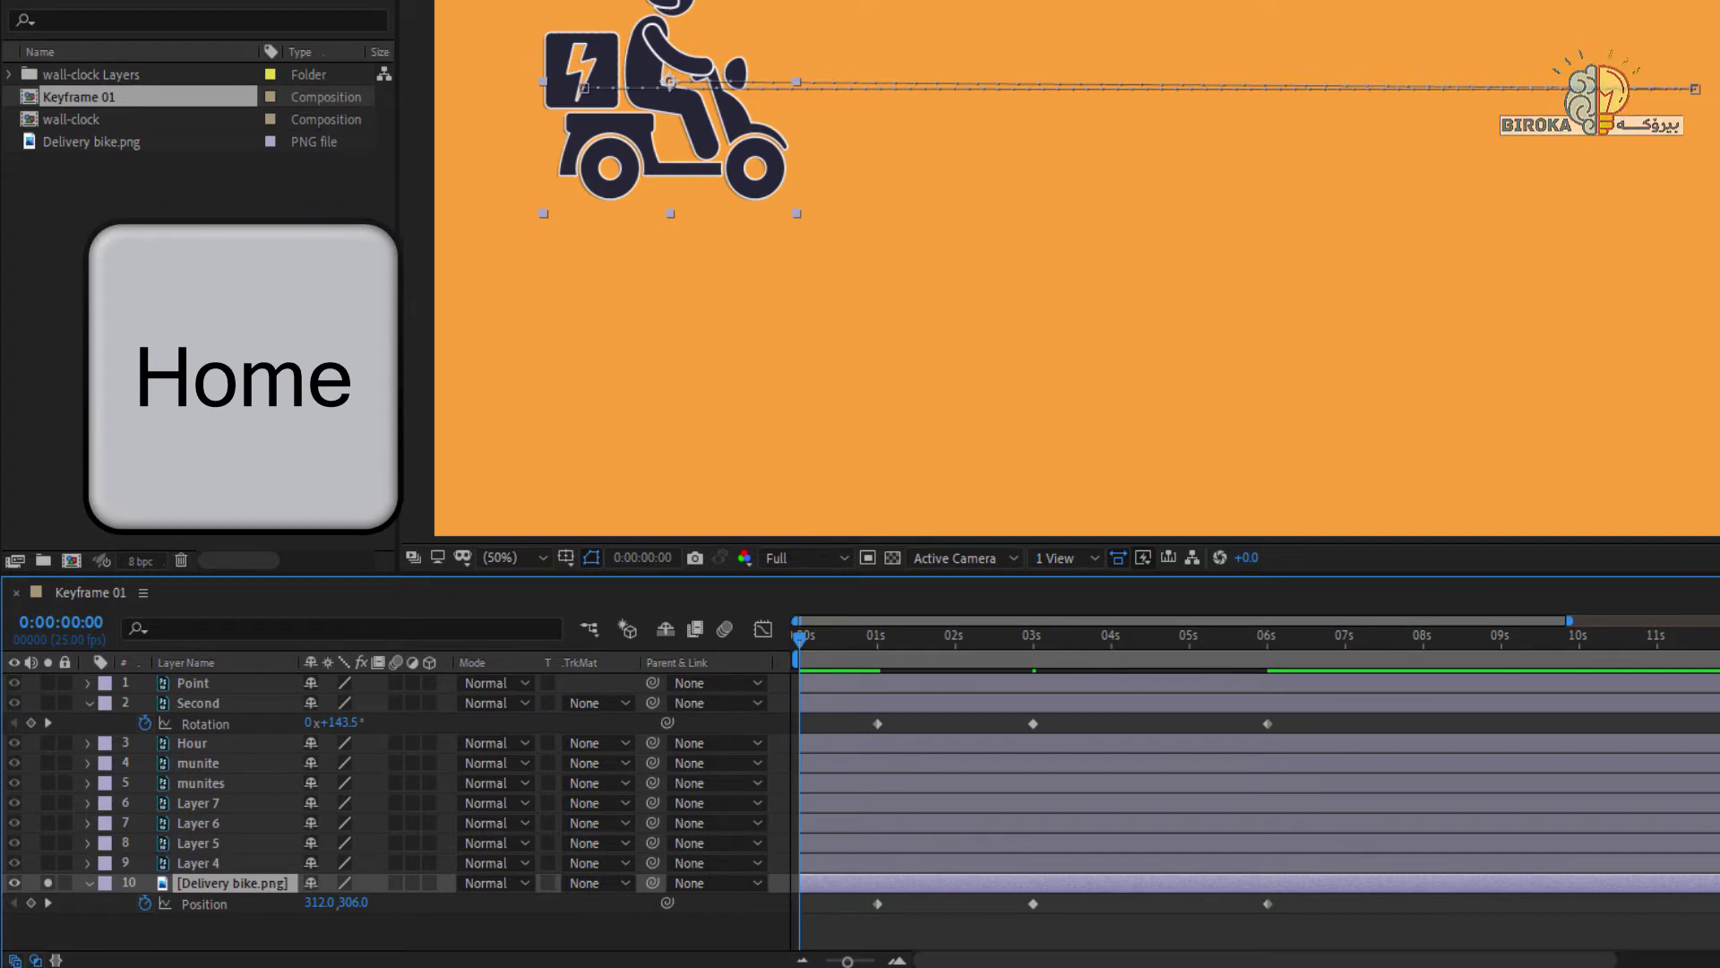
key(space)
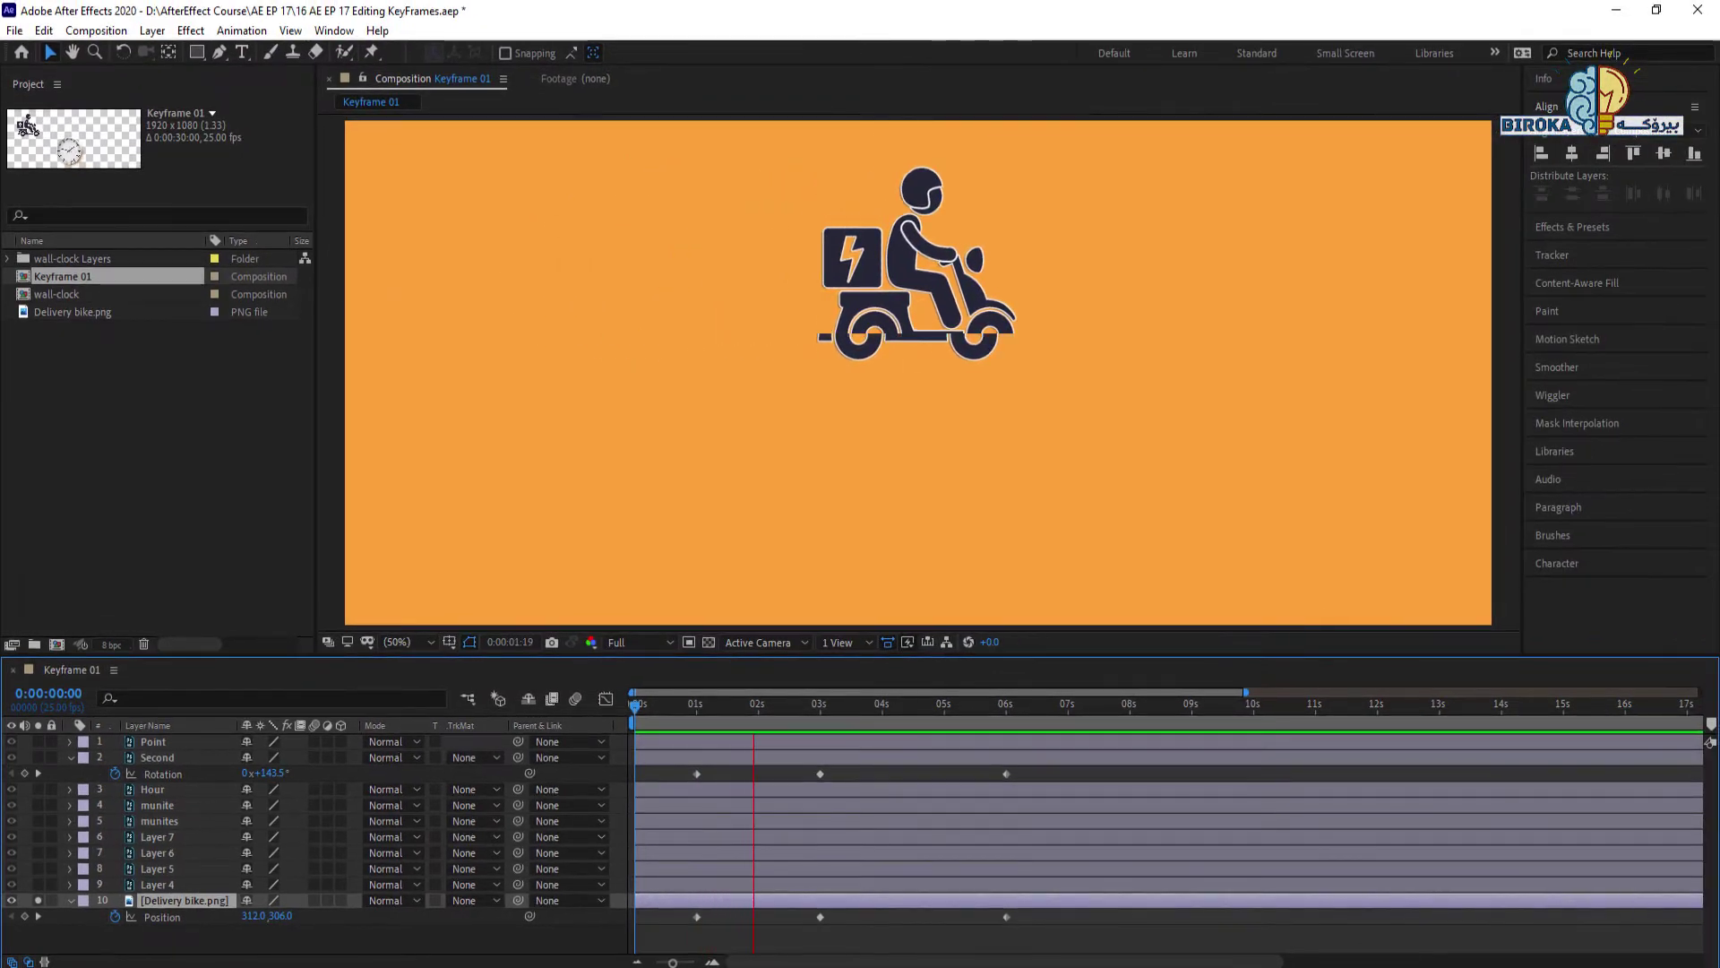
- Move the bike's 3-second position keyframe earlier to 0:00:02:00, using the playhead as the alignment guide
click(821, 917)
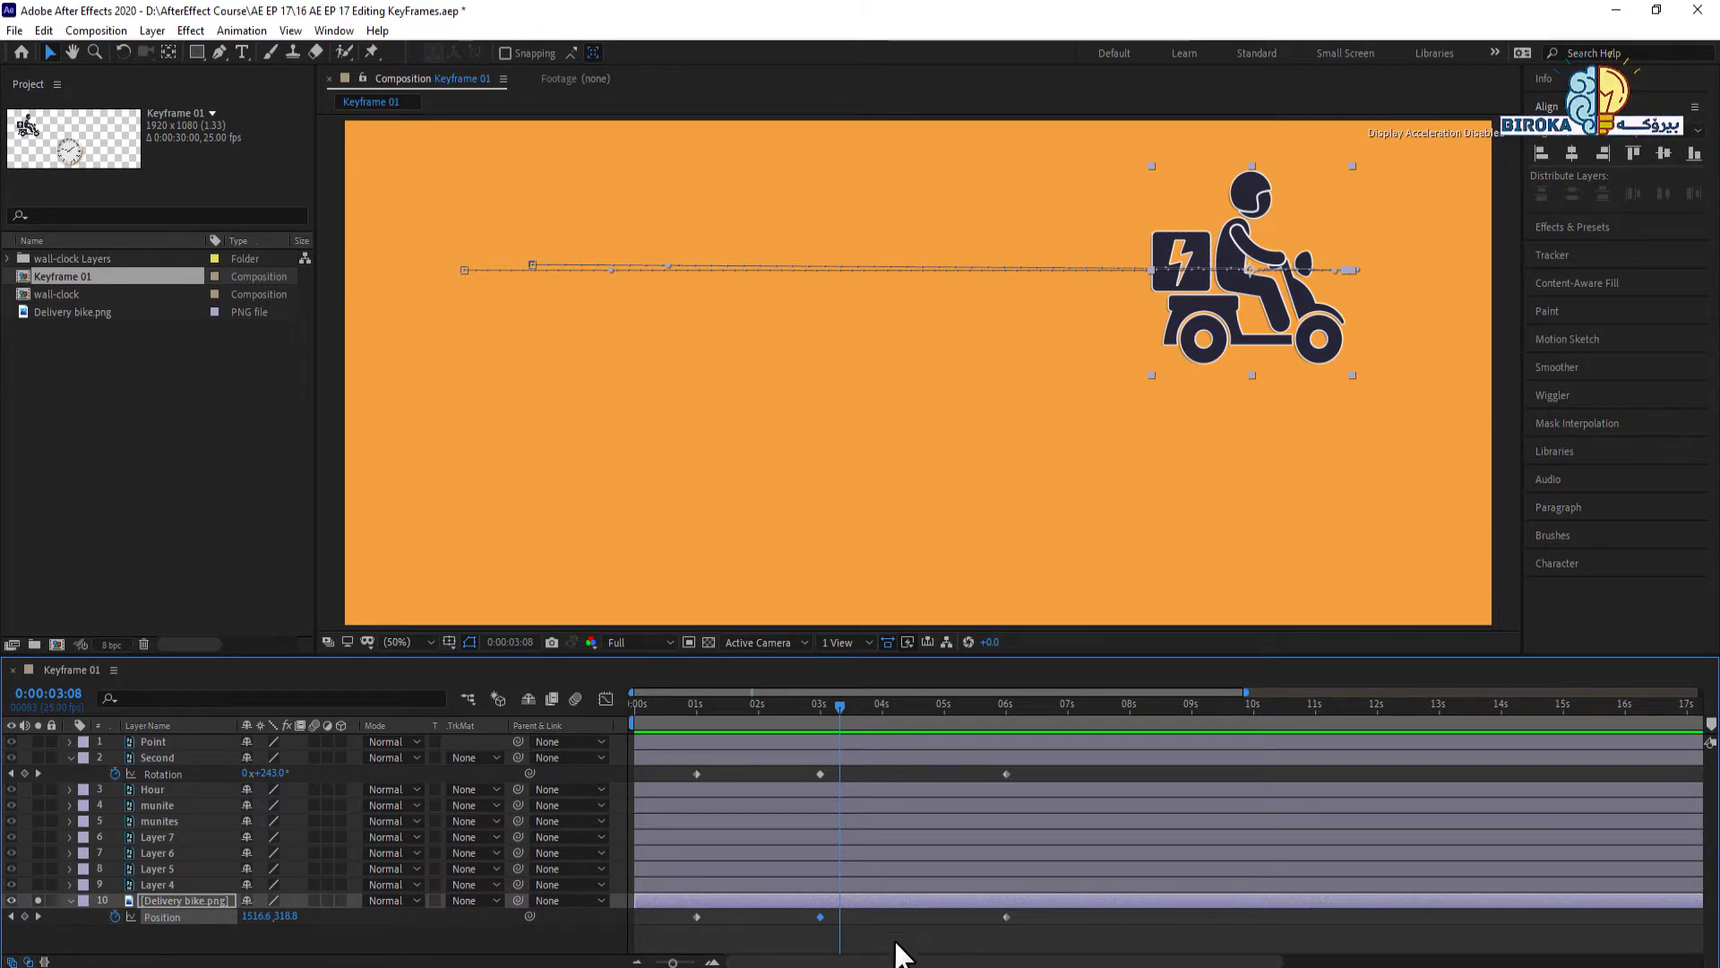
click(673, 961)
drag(673, 961, 1018, 650)
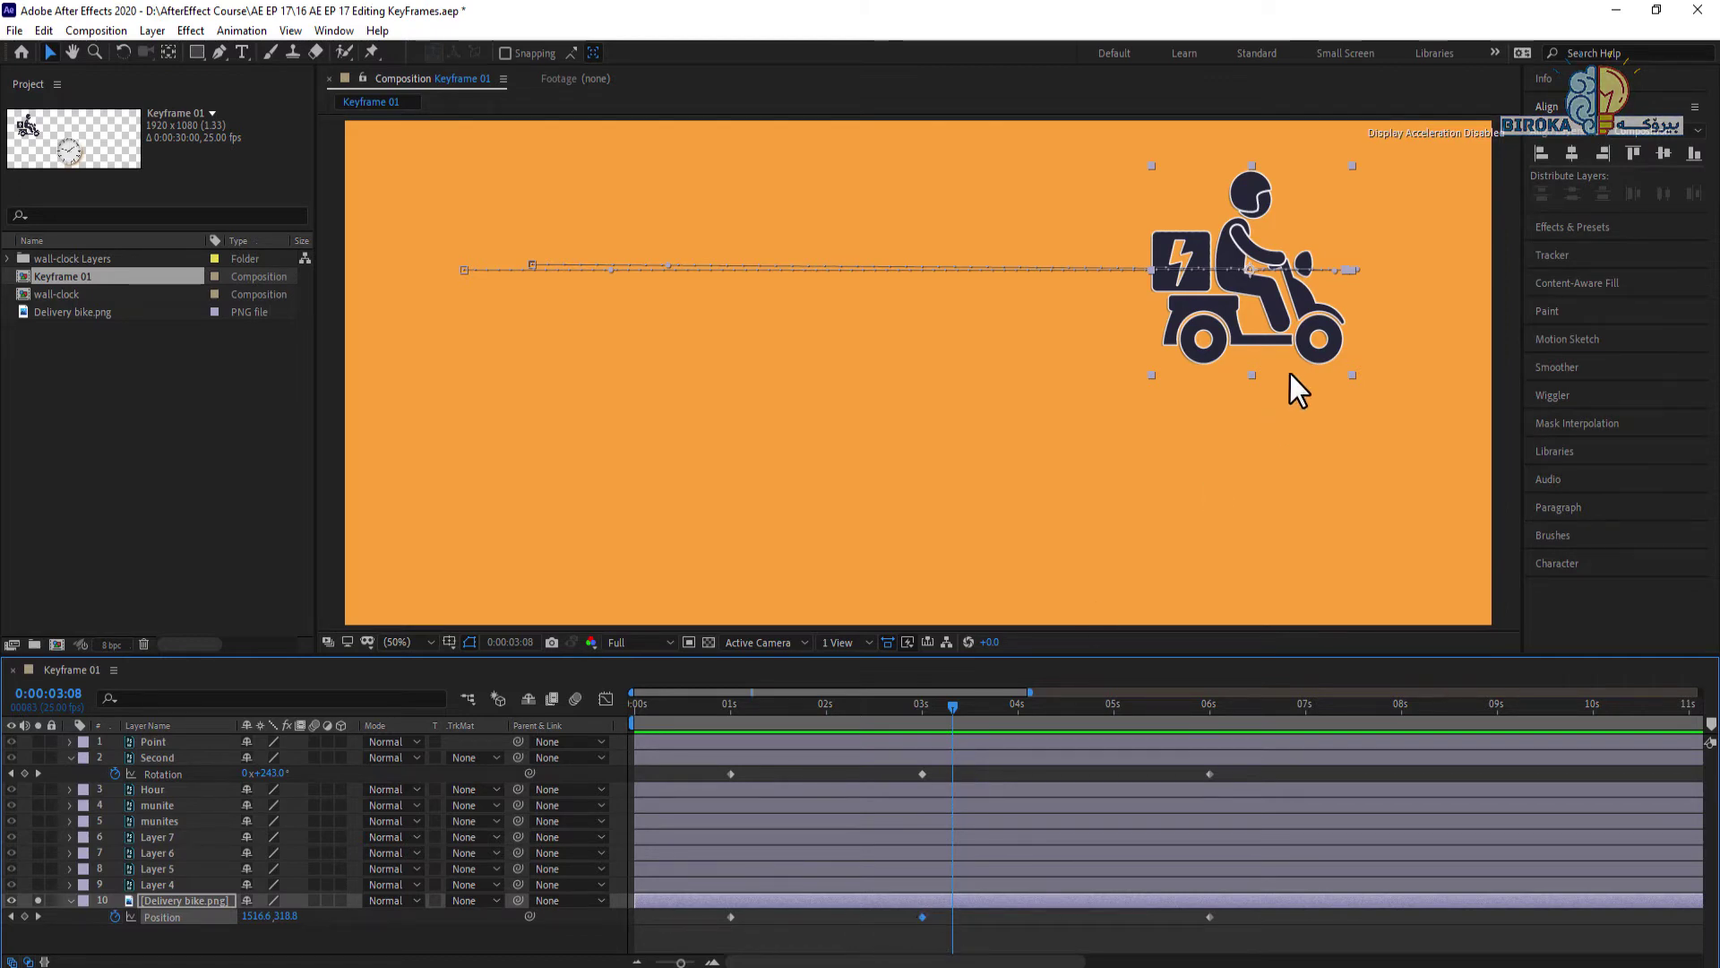
click(922, 917)
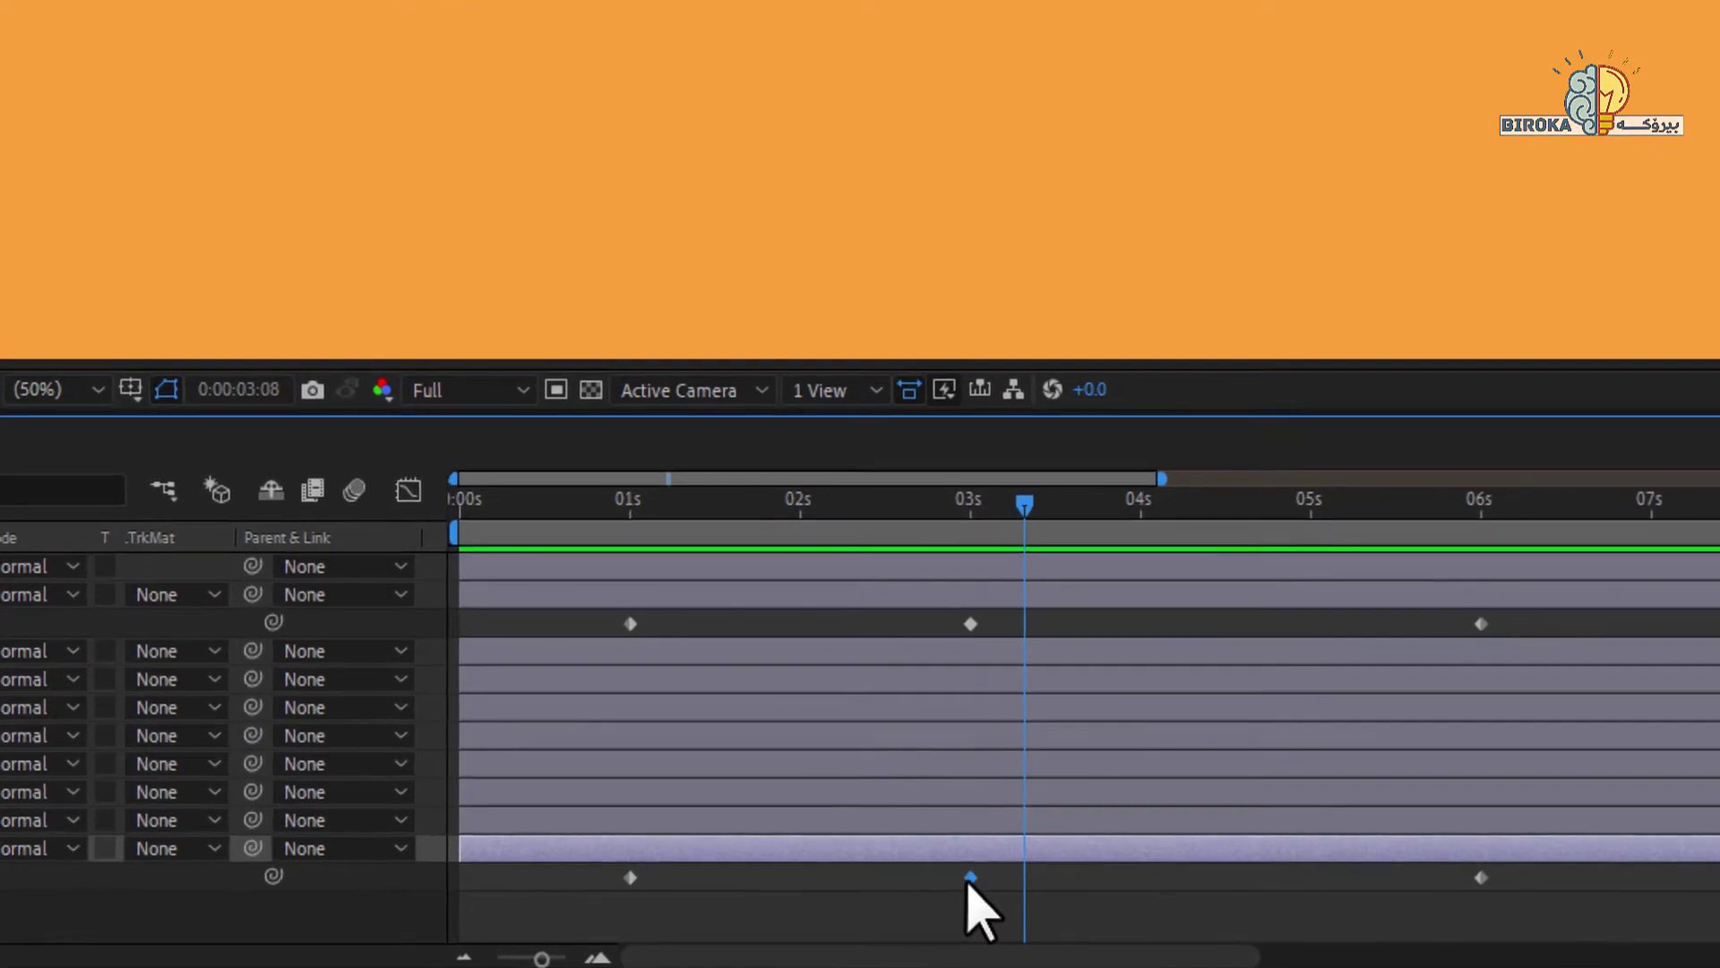
mouse_move(923, 915)
mouse_down()
mouse_move(905, 918)
mouse_move(914, 887)
mouse_move(837, 887)
mouse_move(874, 853)
mouse_up()
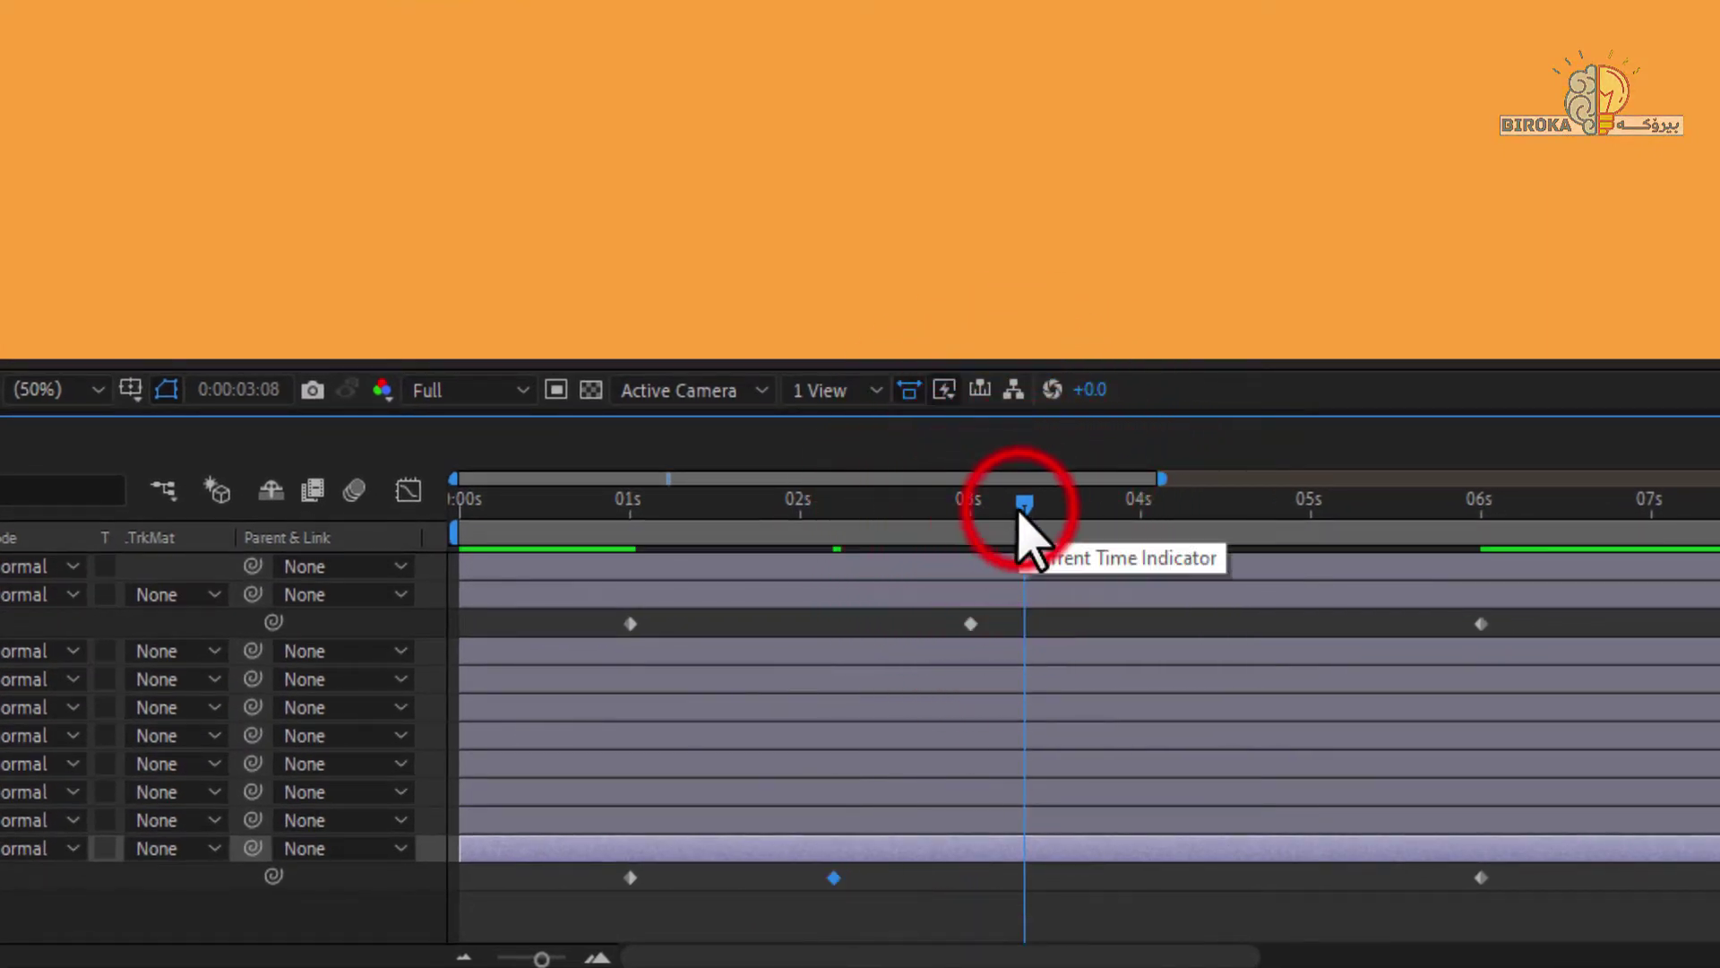
drag(1021, 506, 799, 529)
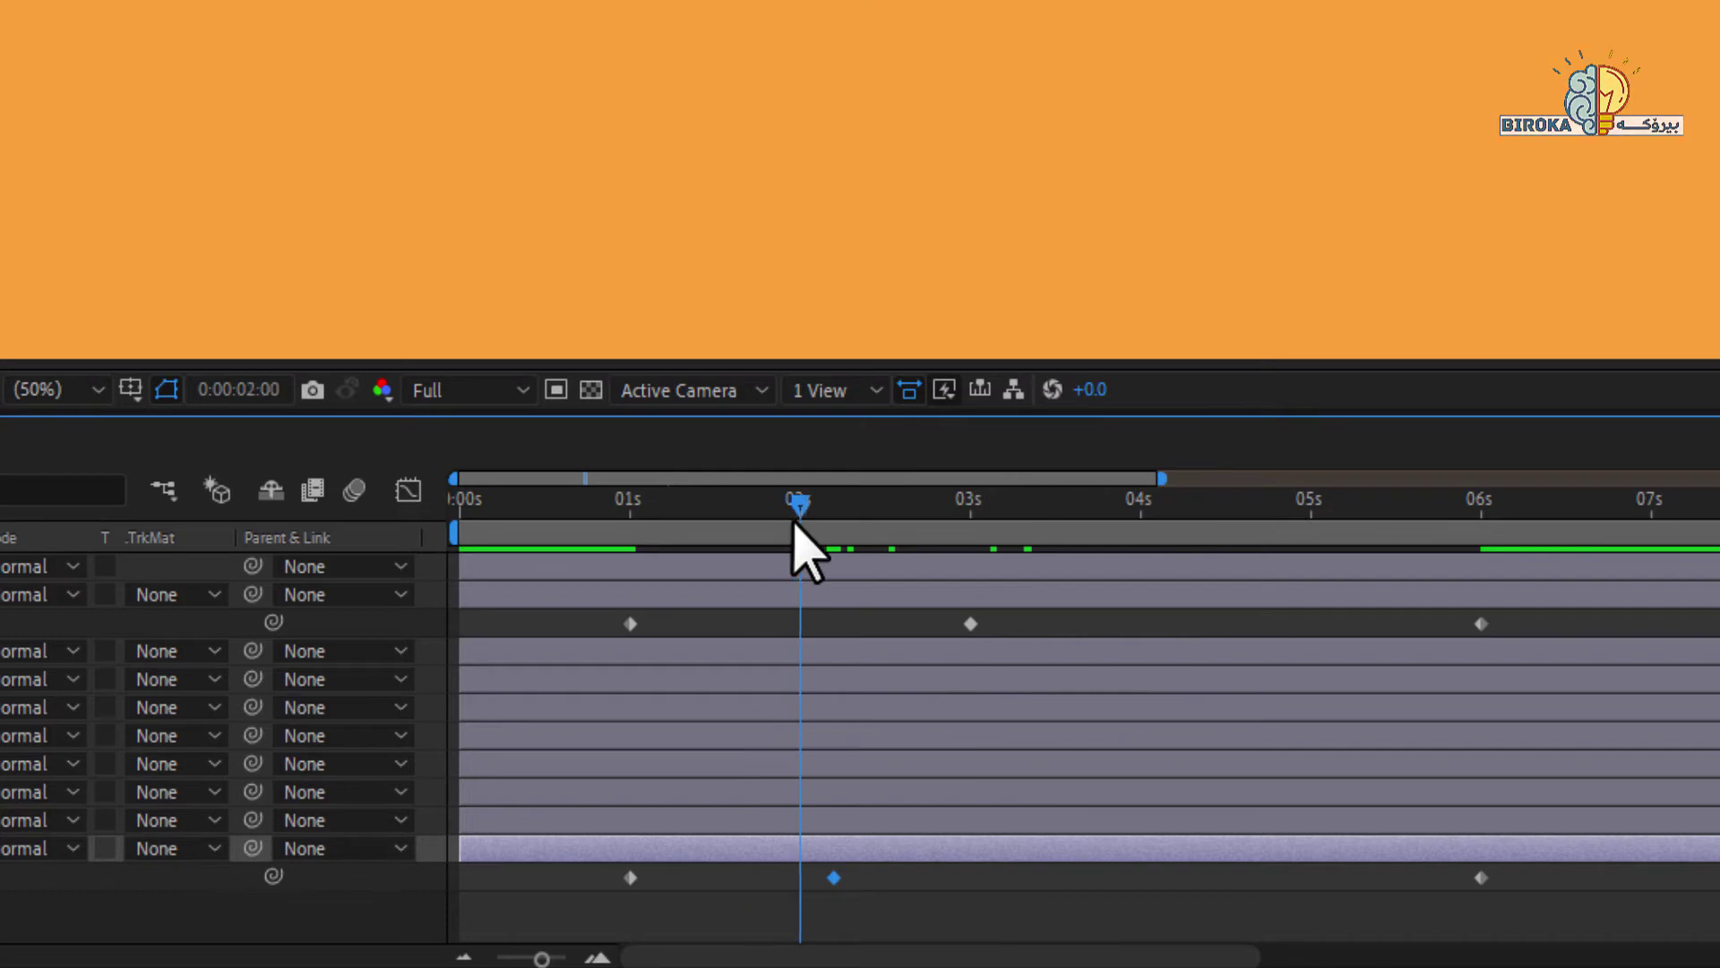
drag(834, 878, 800, 885)
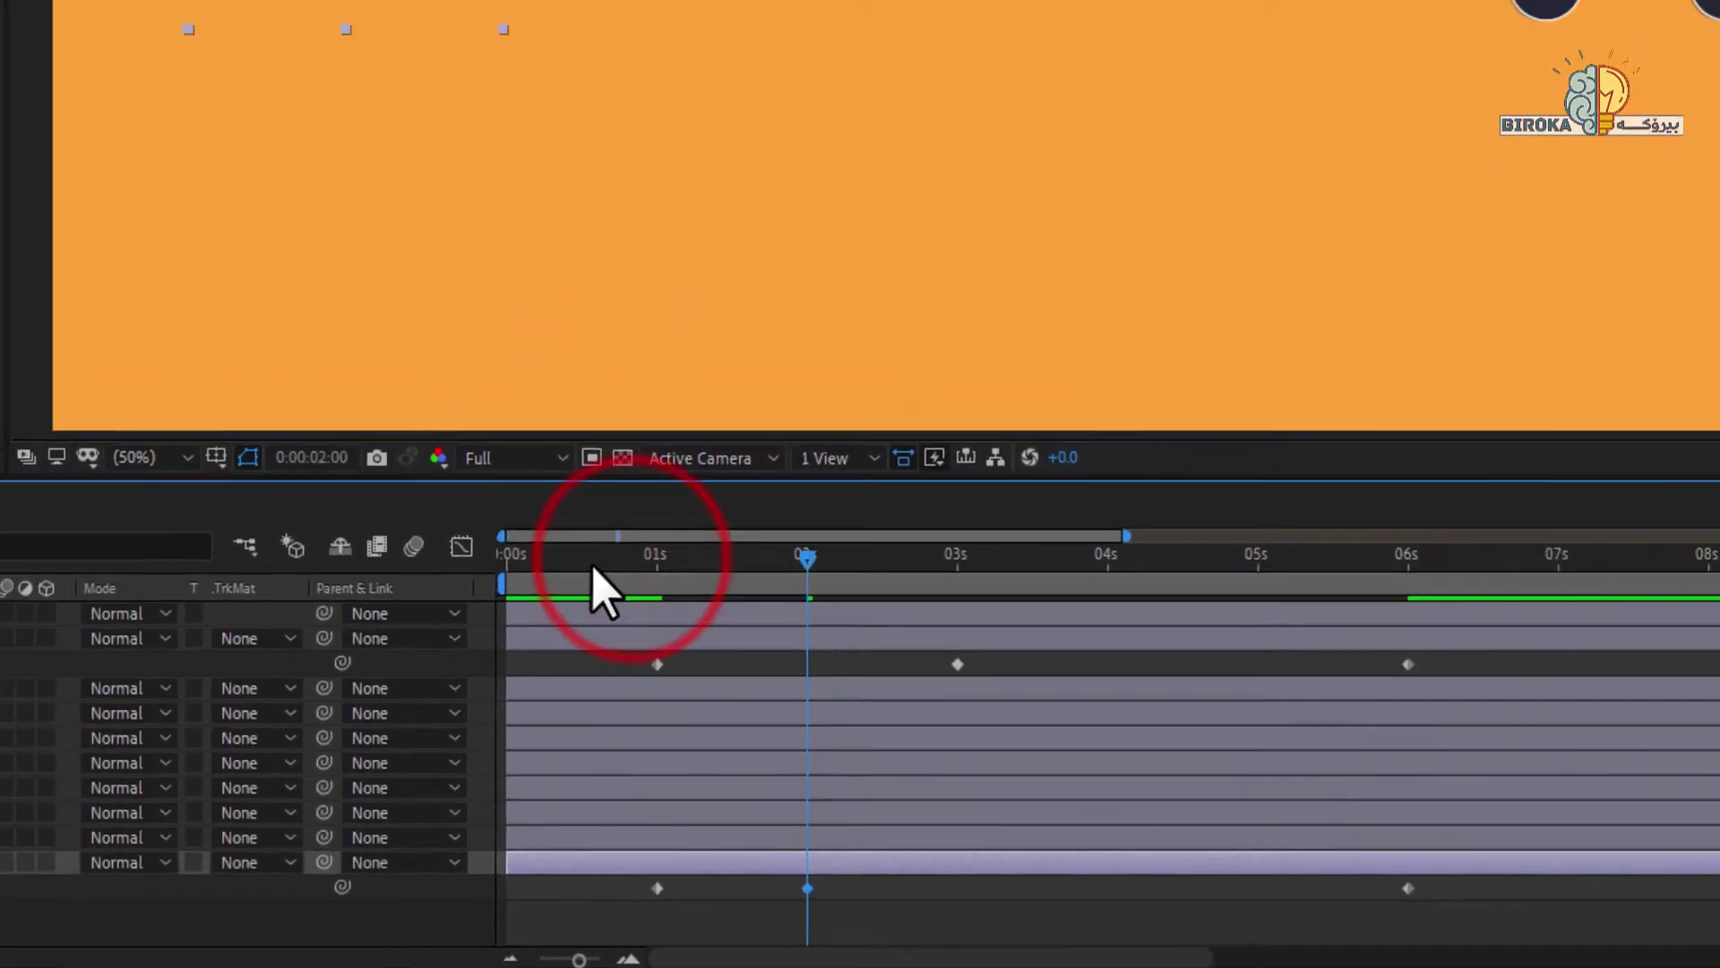
- Preview the bike's motion from about 0:00:00:14 past the moved keyframe and place the playhead at 0:00:01:23
click(552, 501)
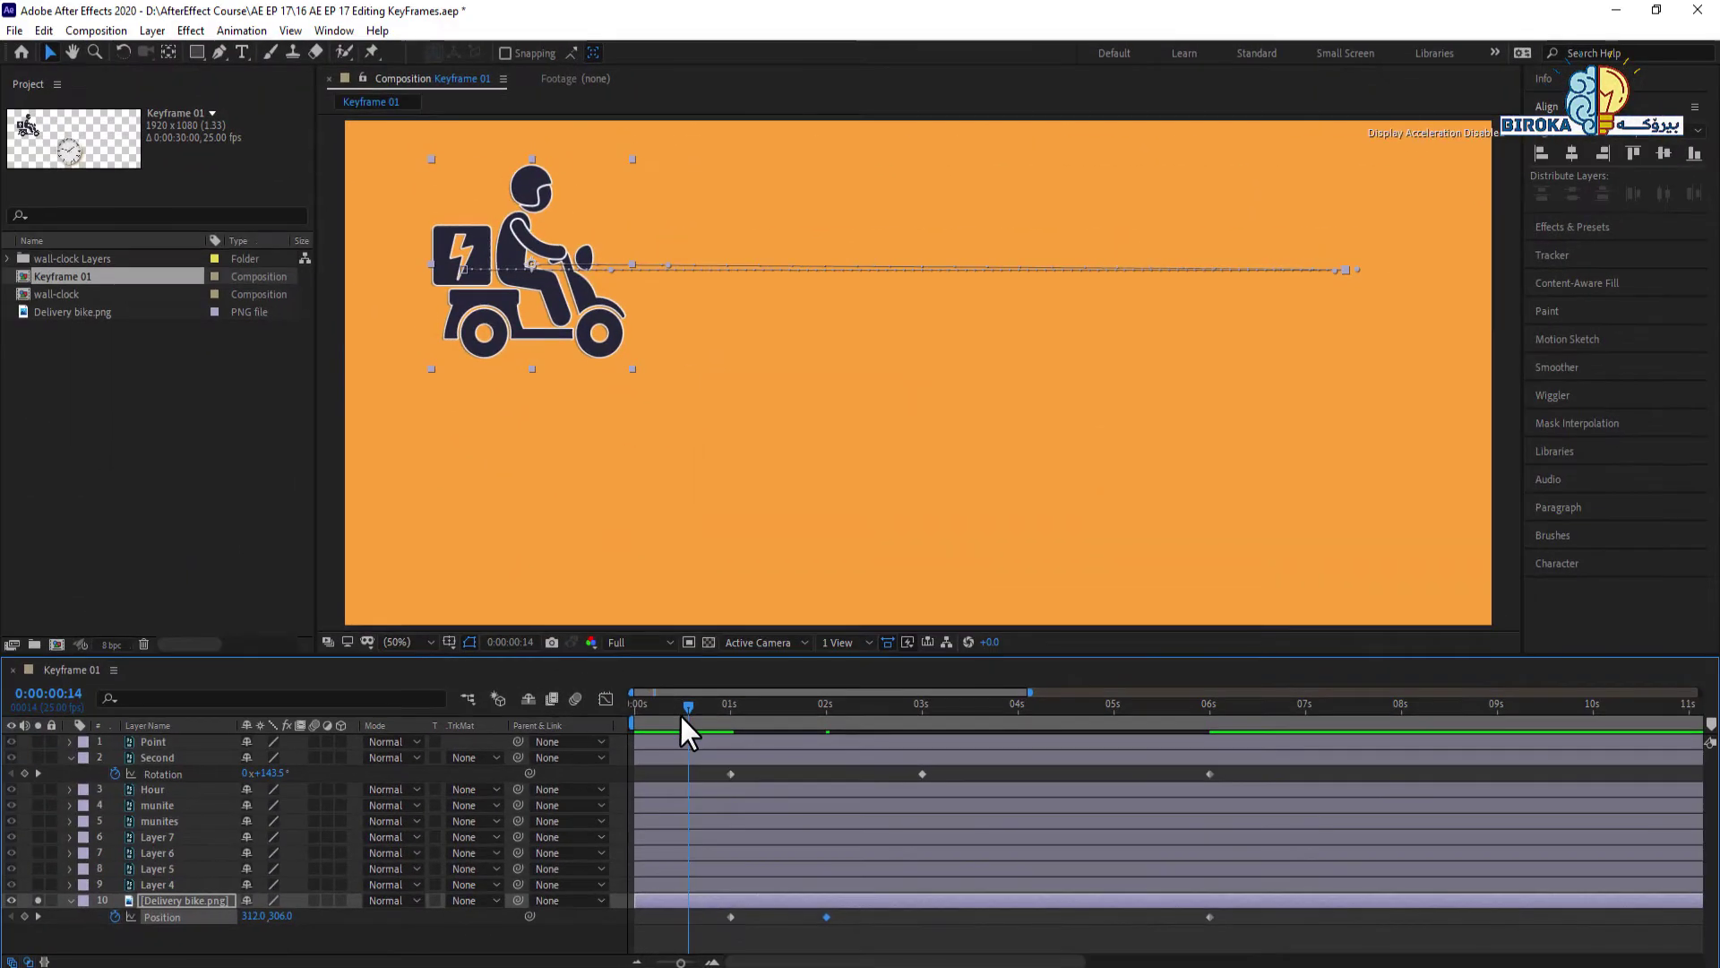
key(space)
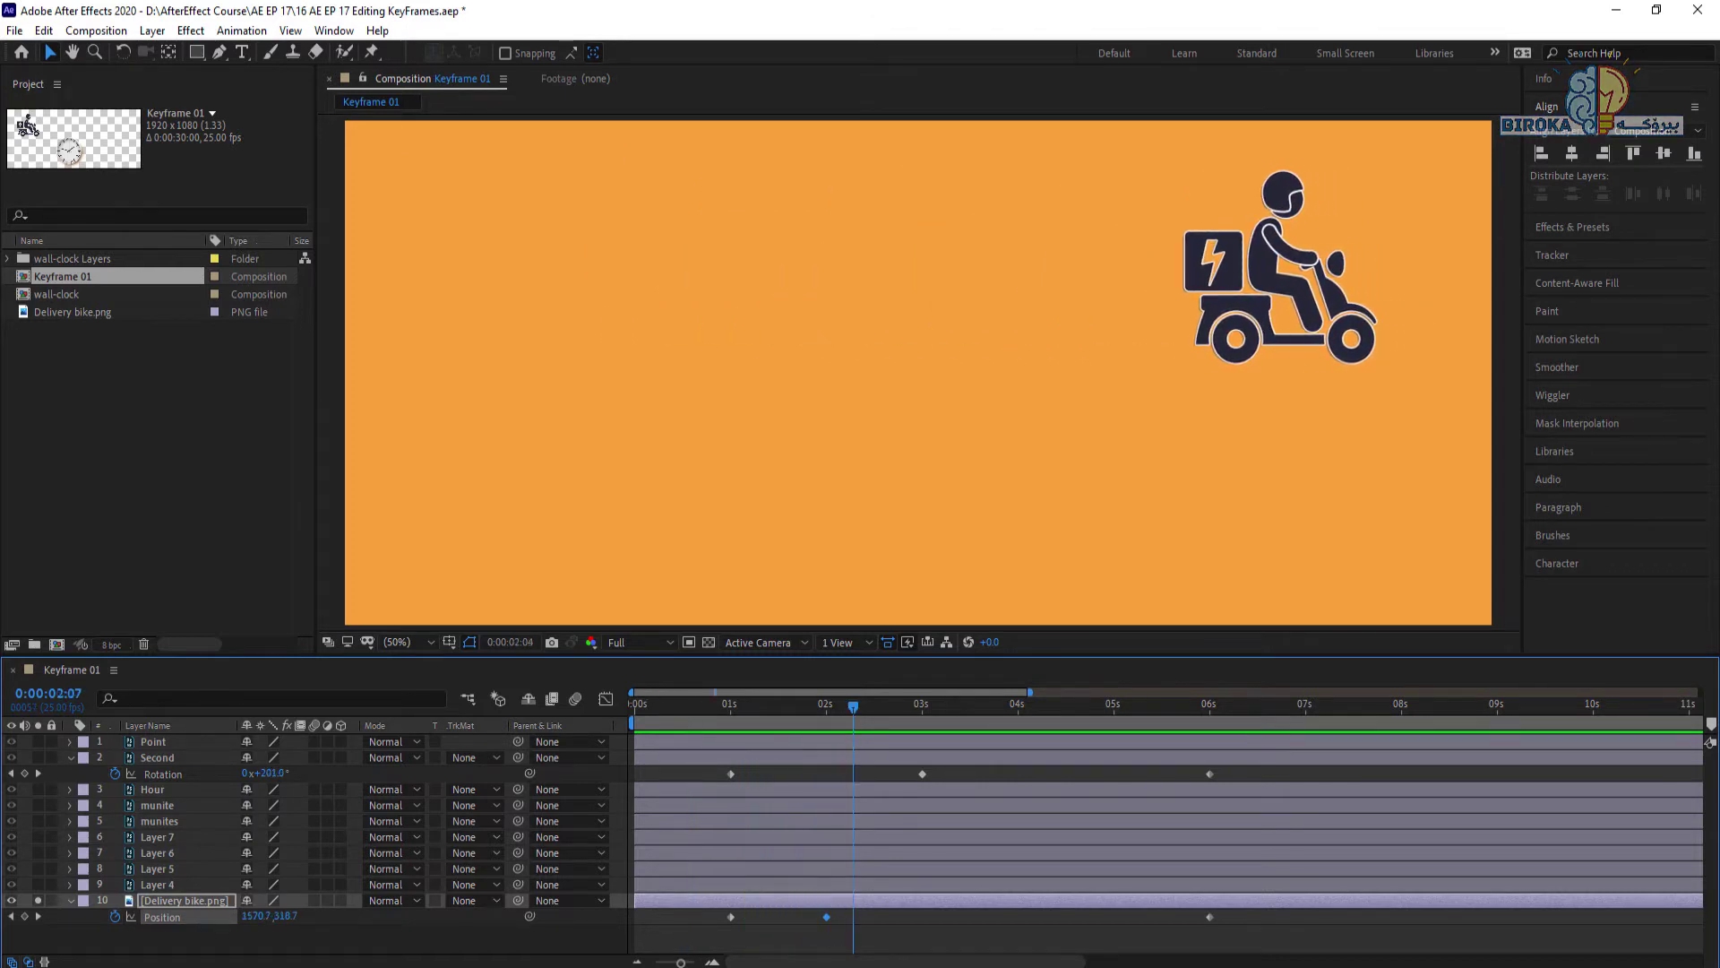
key(space)
drag(852, 707, 817, 712)
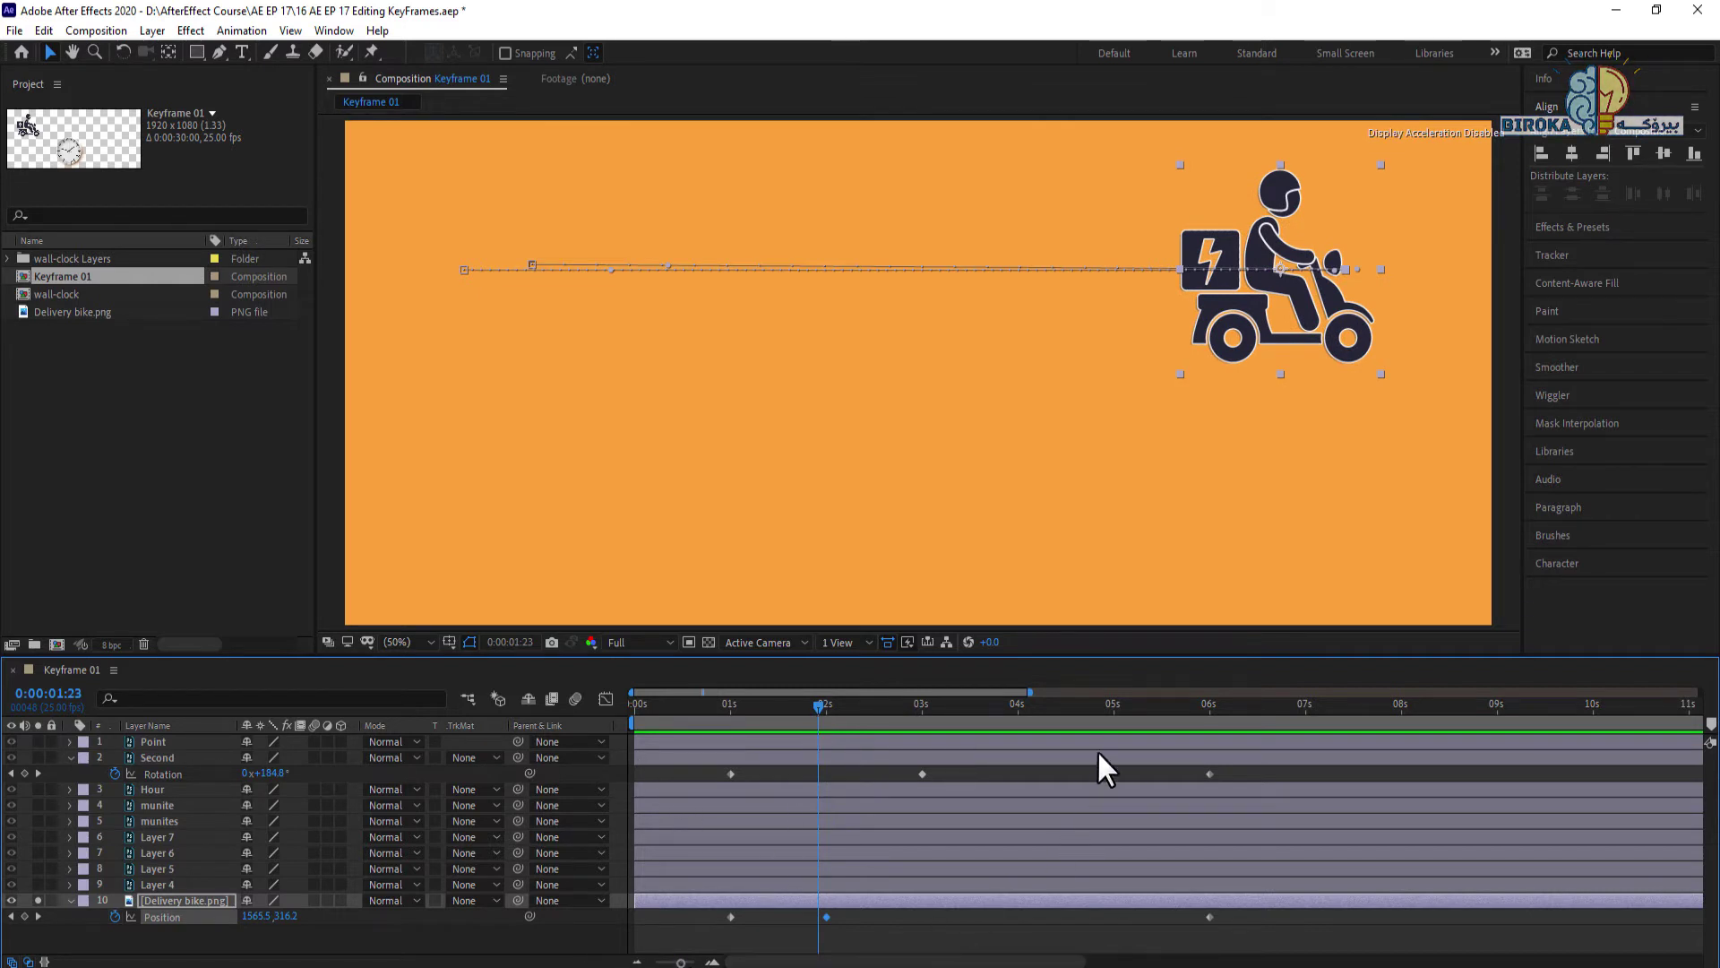
- Move the bike's middle position keyframe to 0:00:01:10 and scrub from 0:00:01:00 to it to check the motion
scroll(815, 927, up, 6)
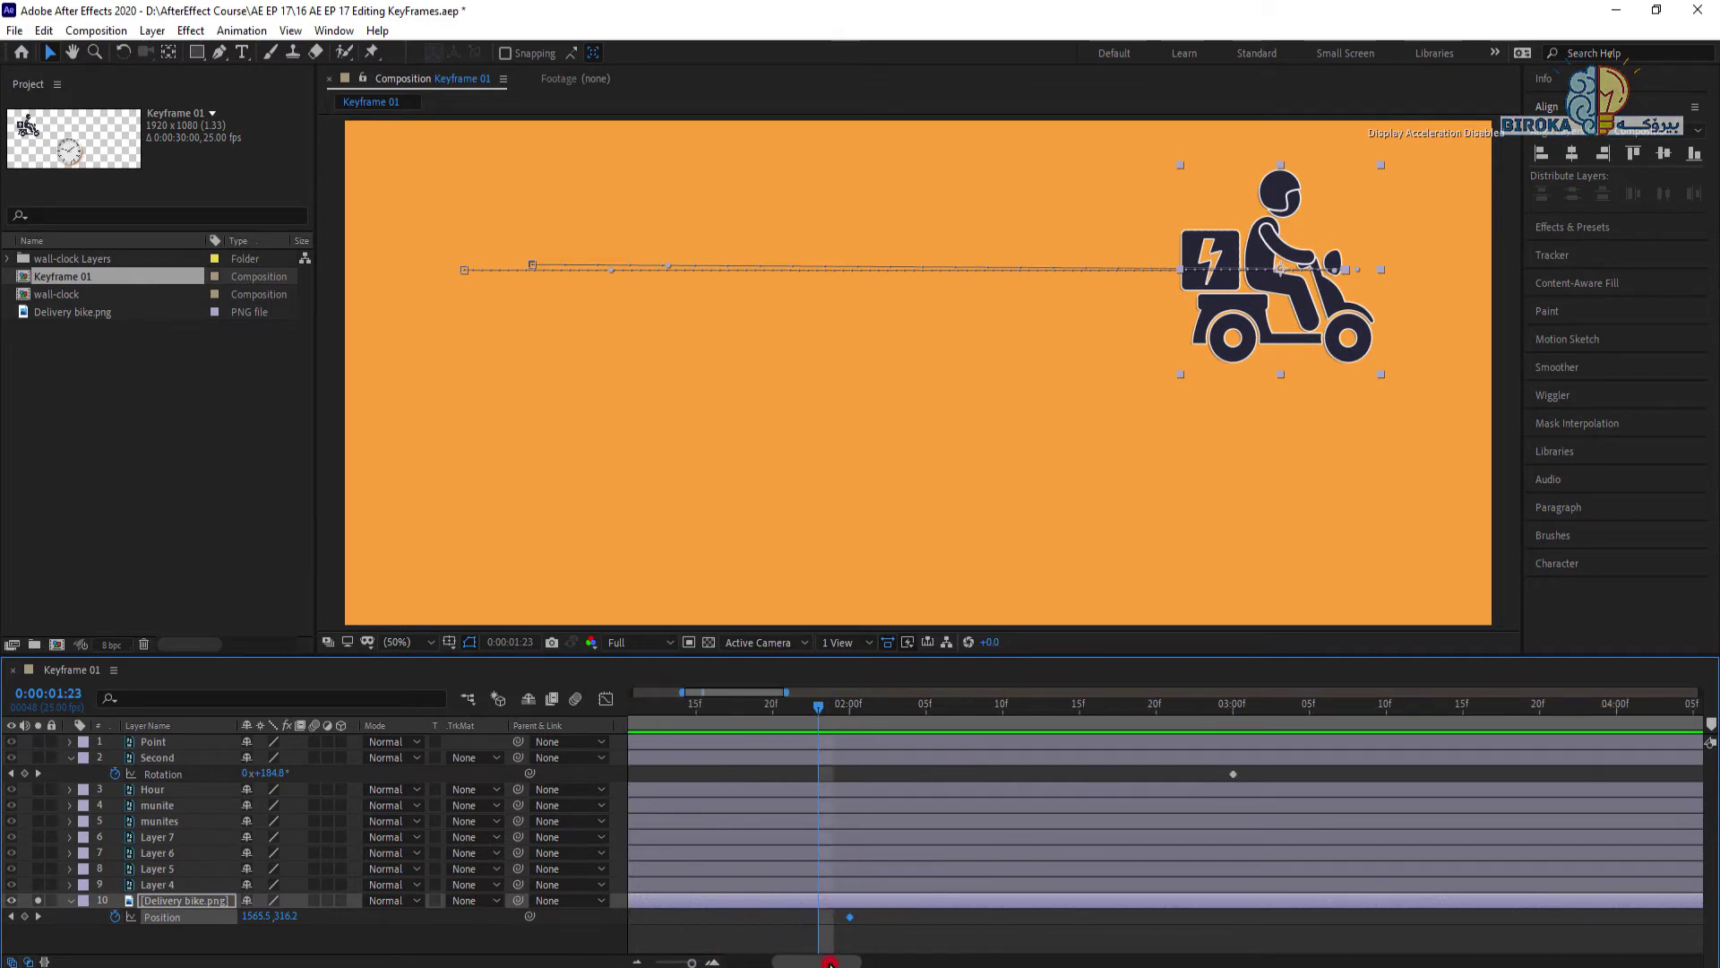
scroll(821, 965, down, 5)
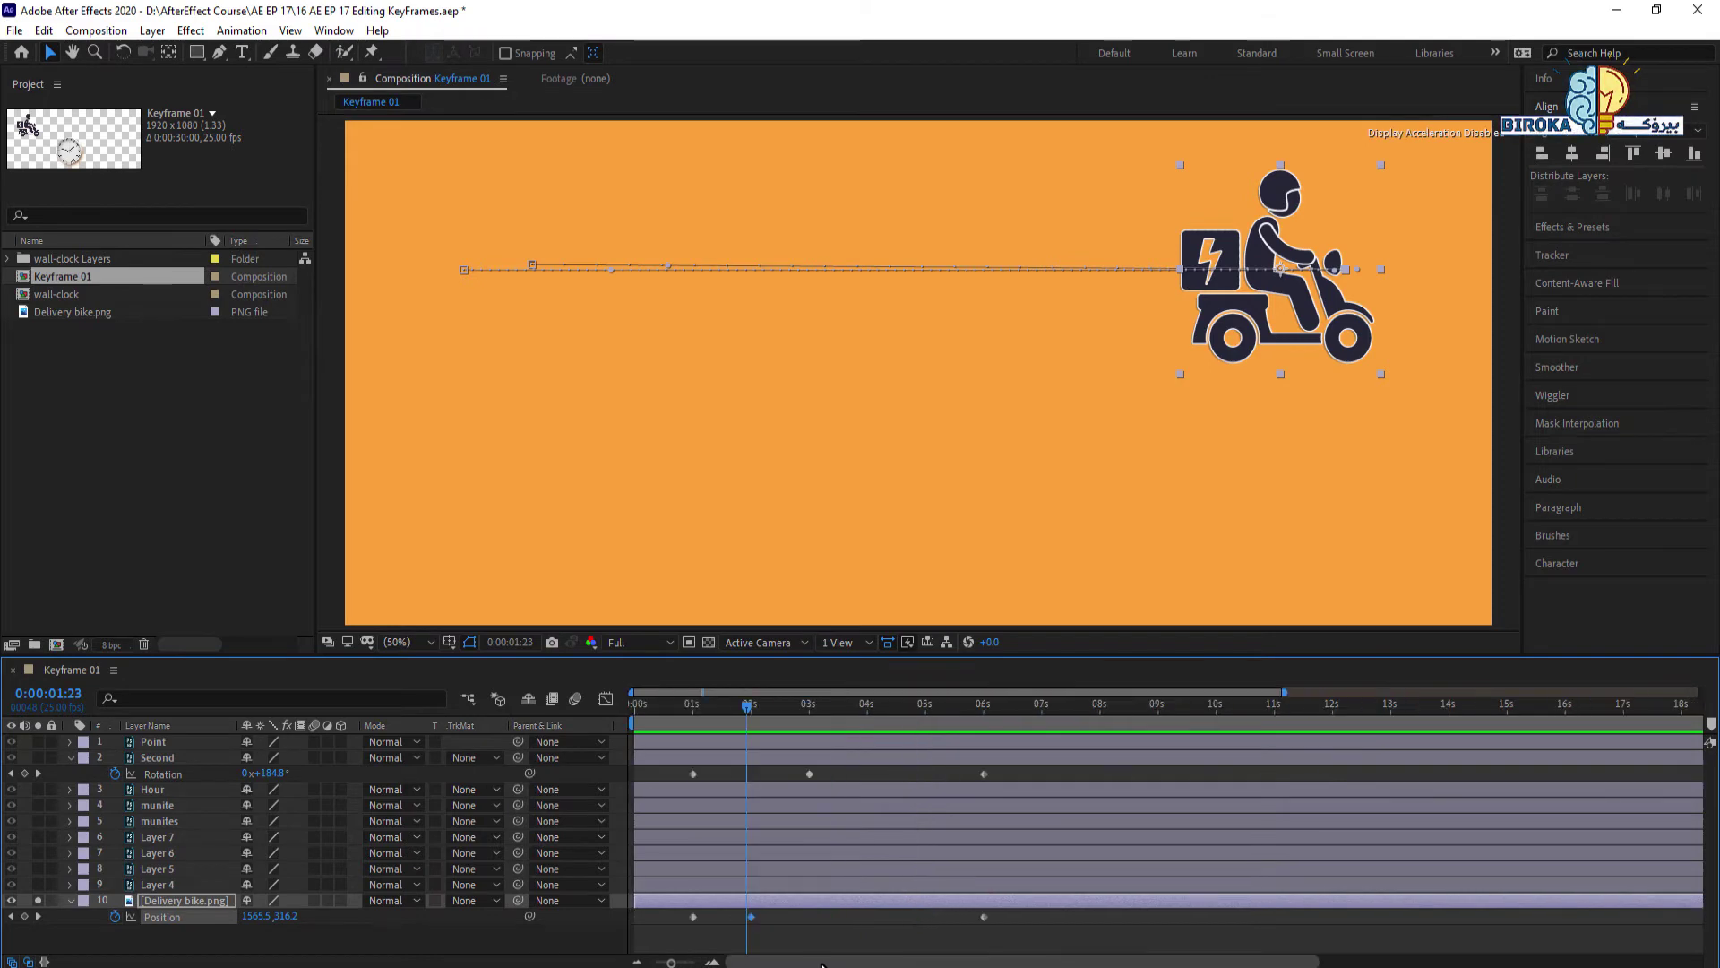
drag(826, 965, 781, 964)
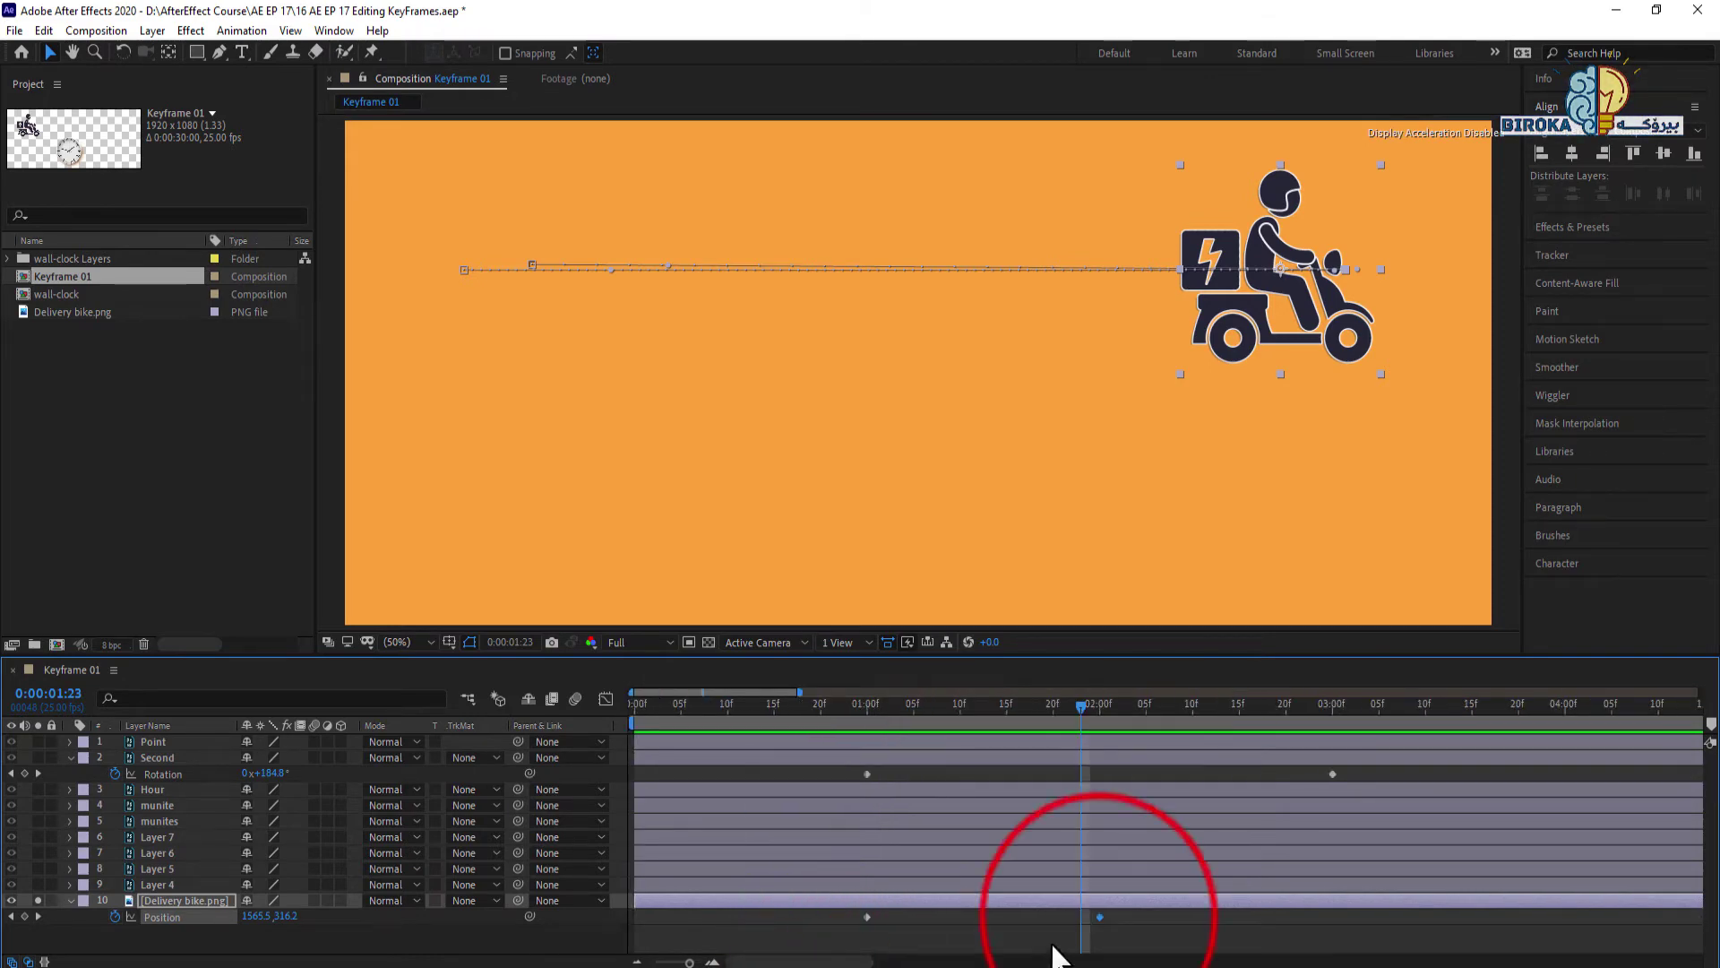
drag(1100, 917, 959, 917)
click(867, 719)
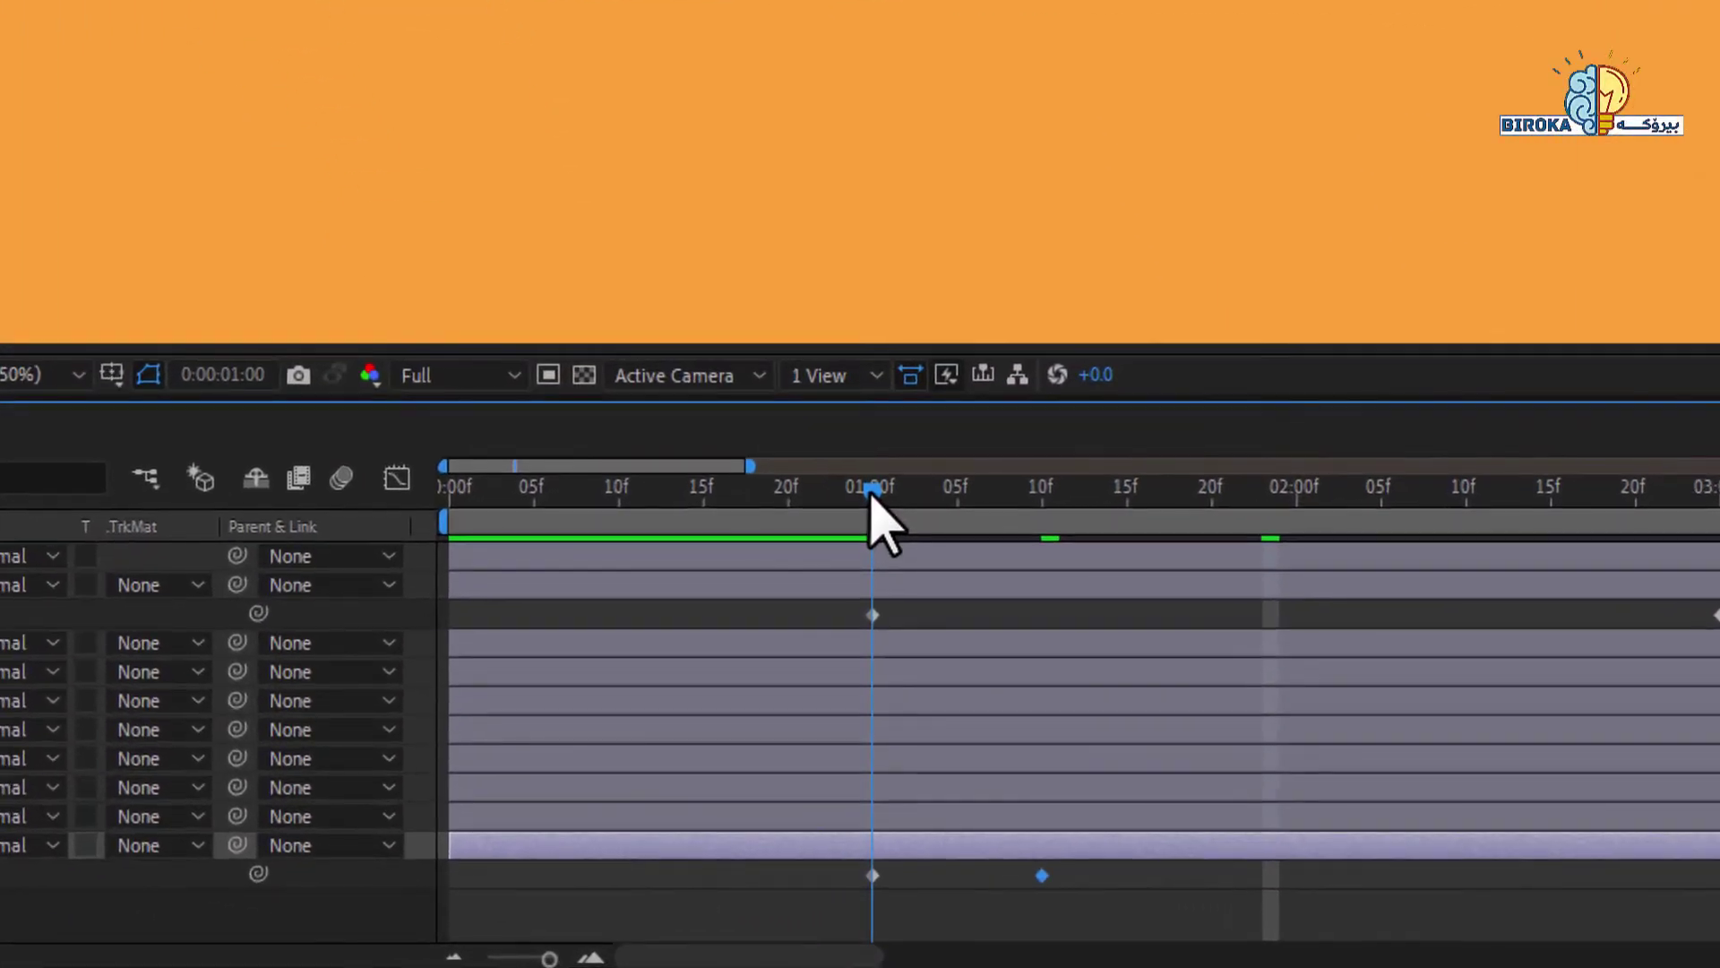
drag(891, 499, 1036, 560)
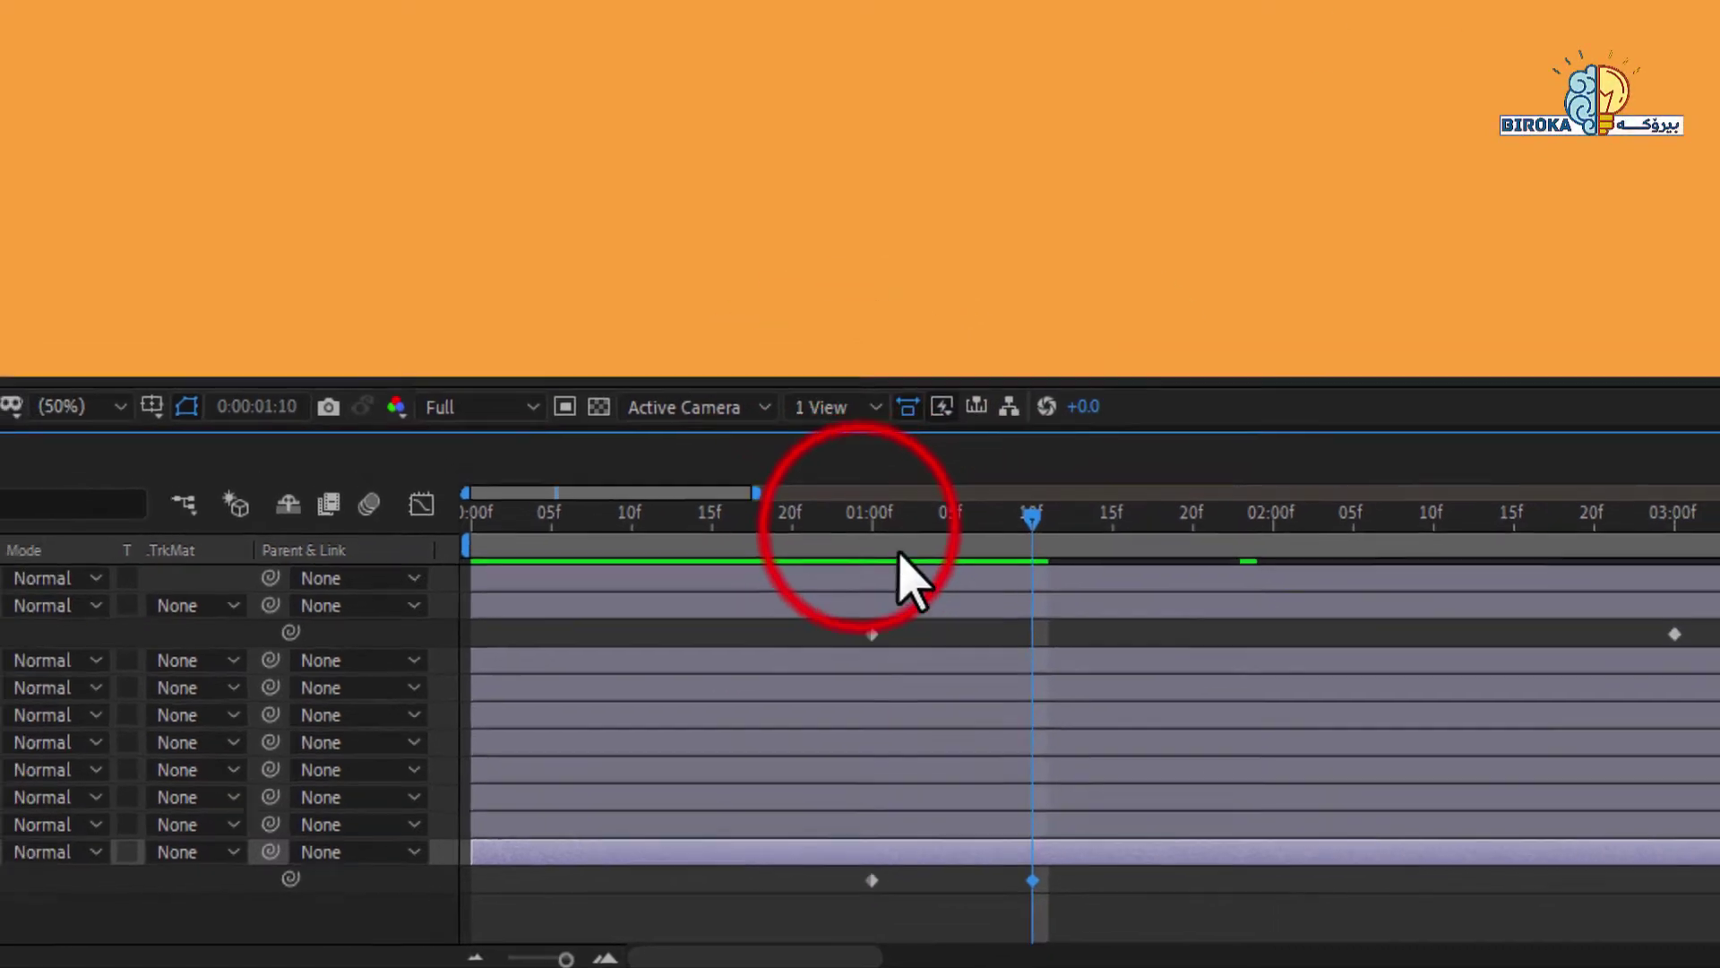
- Preview the bike's motion from 0:00:00:19 past its middle position keyframe, and place the playhead at 0:00:01:08
drag(896, 538, 771, 486)
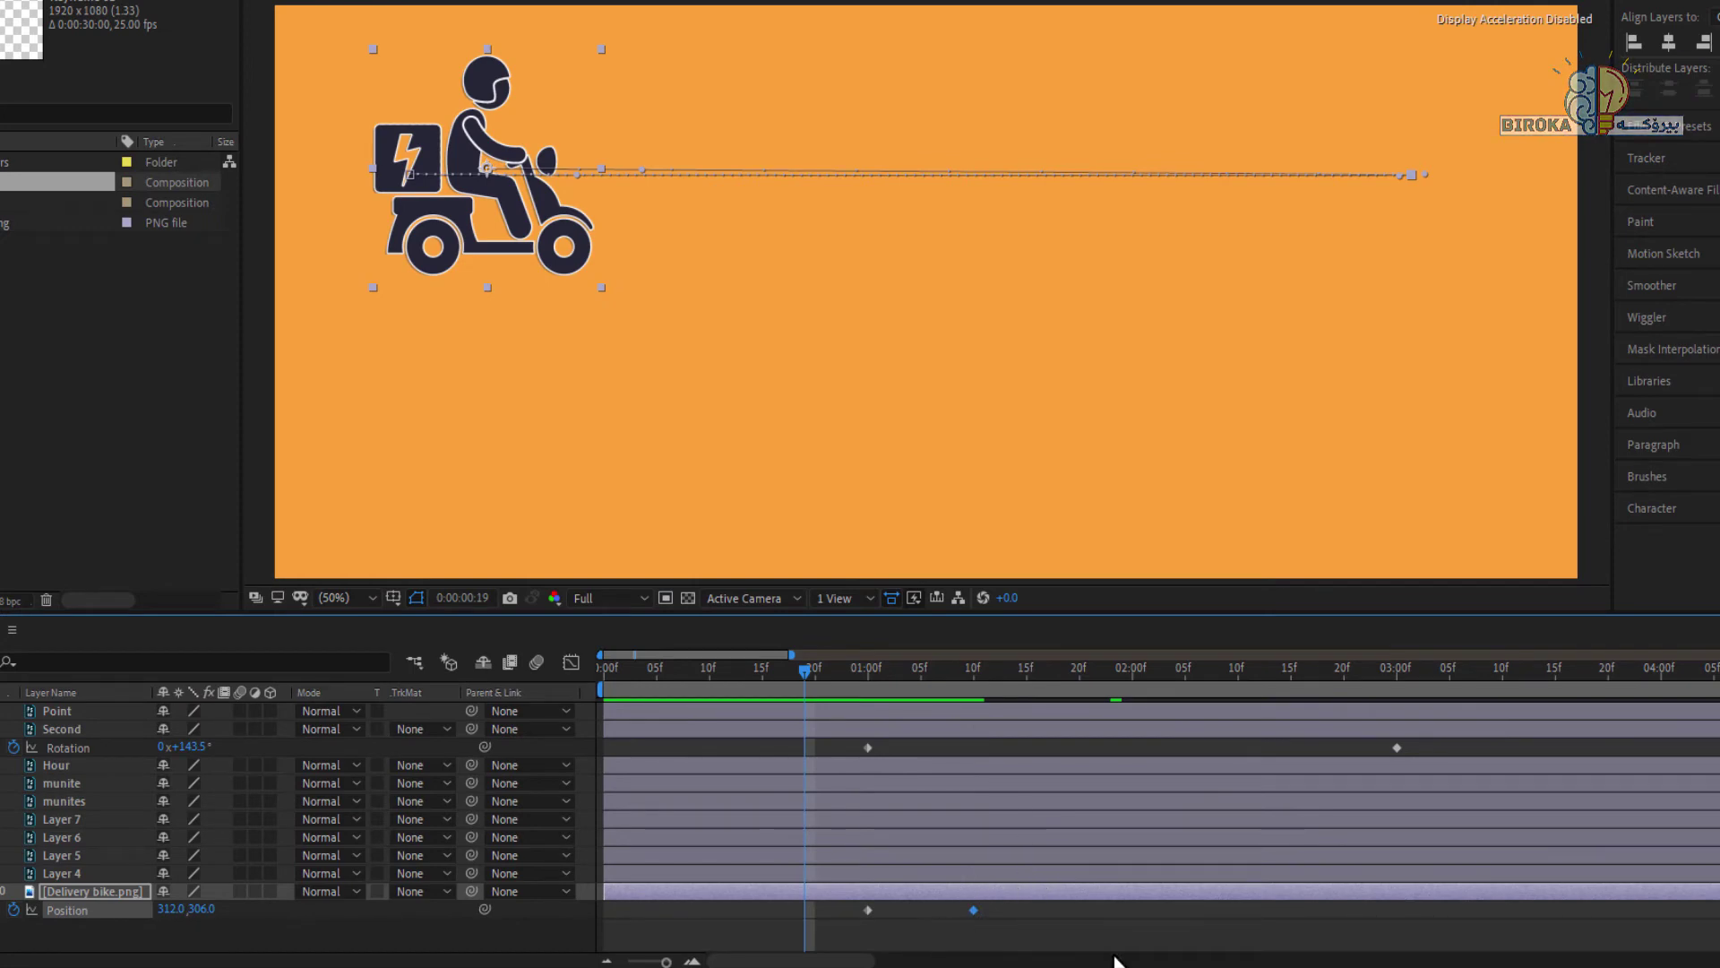
key(space)
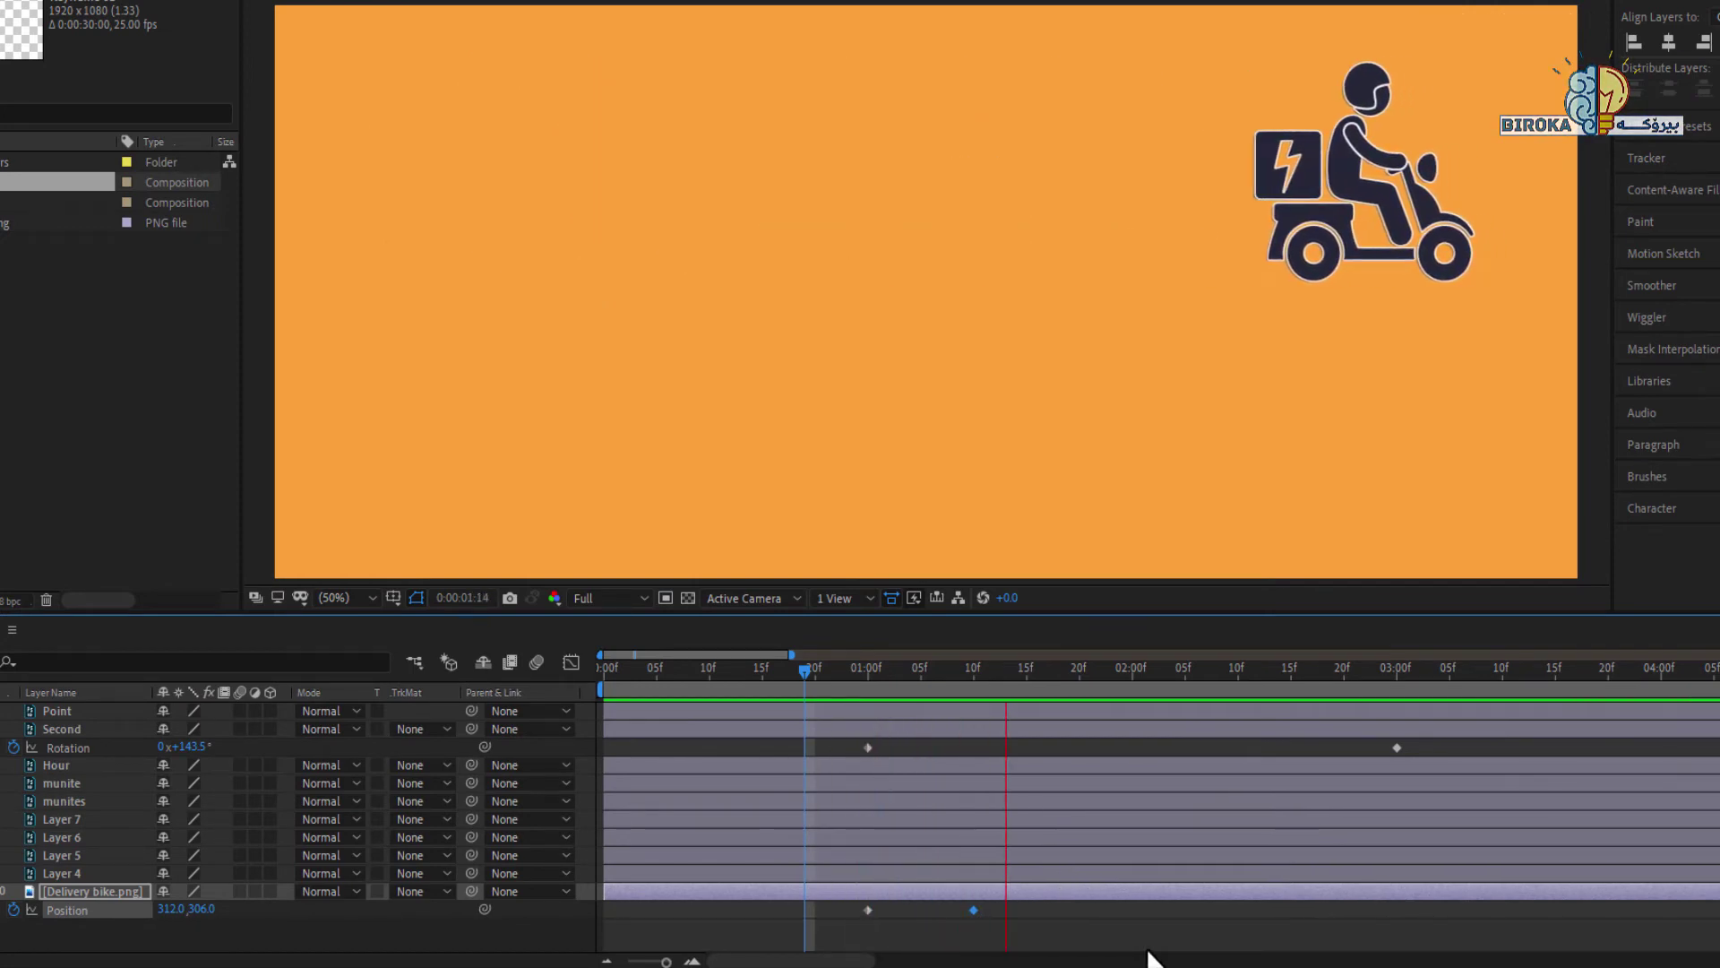
key(space)
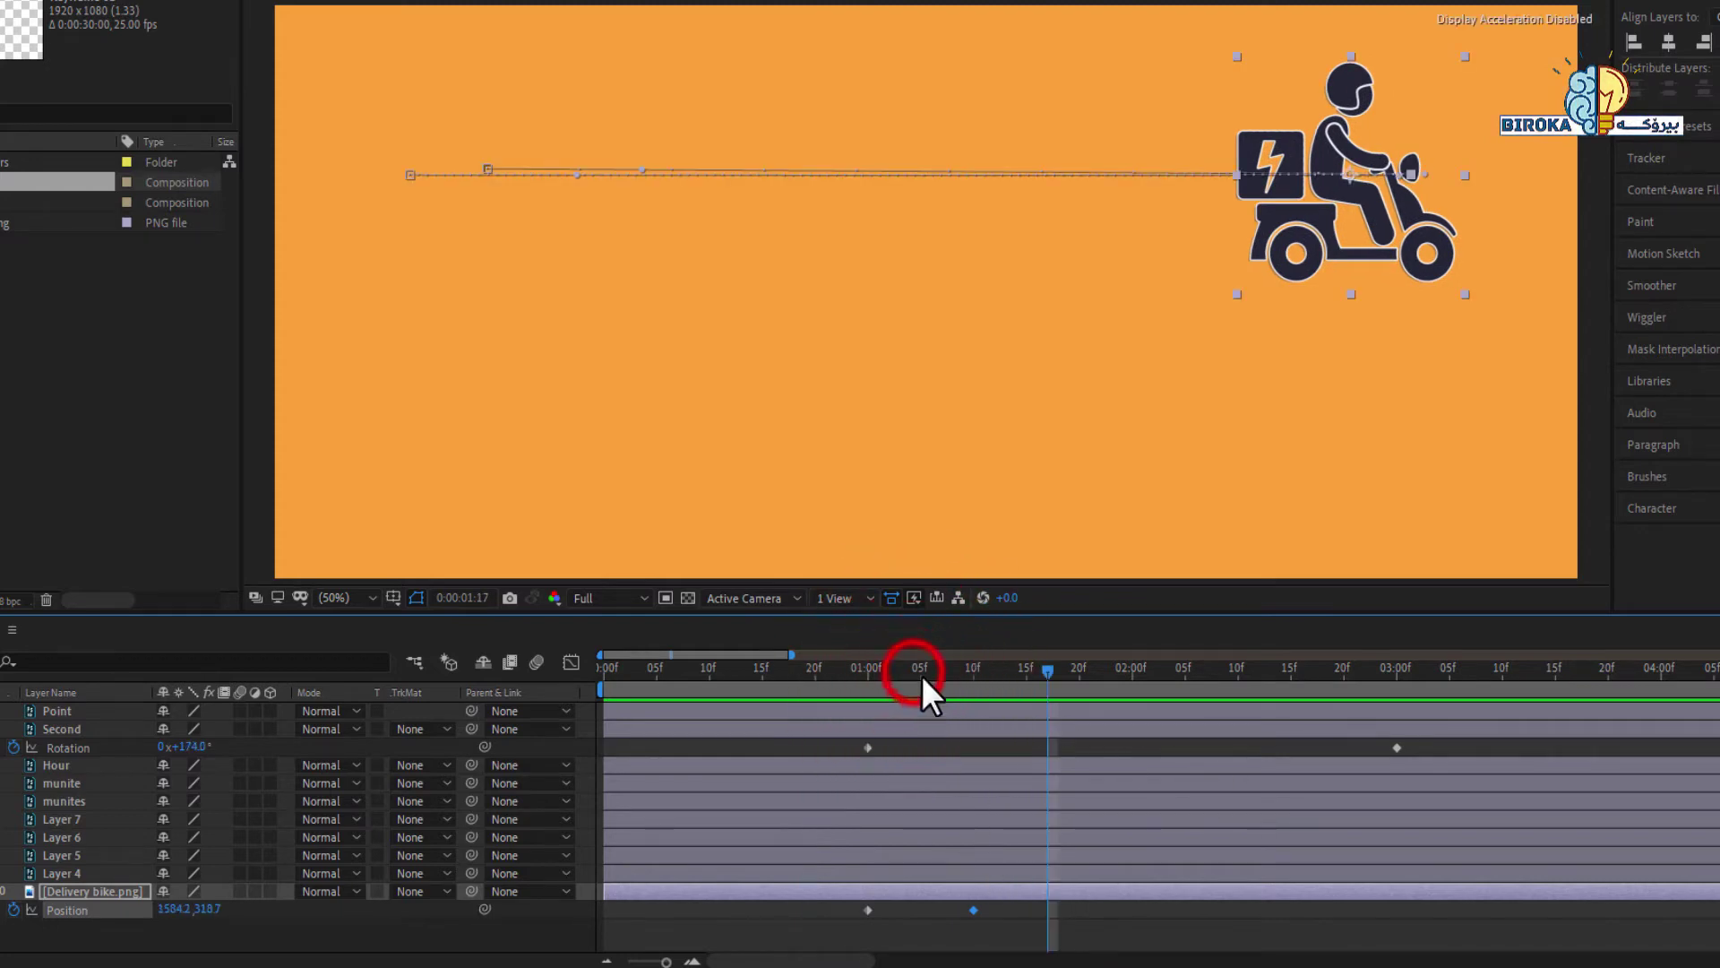
mouse_move(922, 676)
mouse_down()
mouse_move(864, 665)
mouse_move(900, 671)
mouse_up()
click(955, 686)
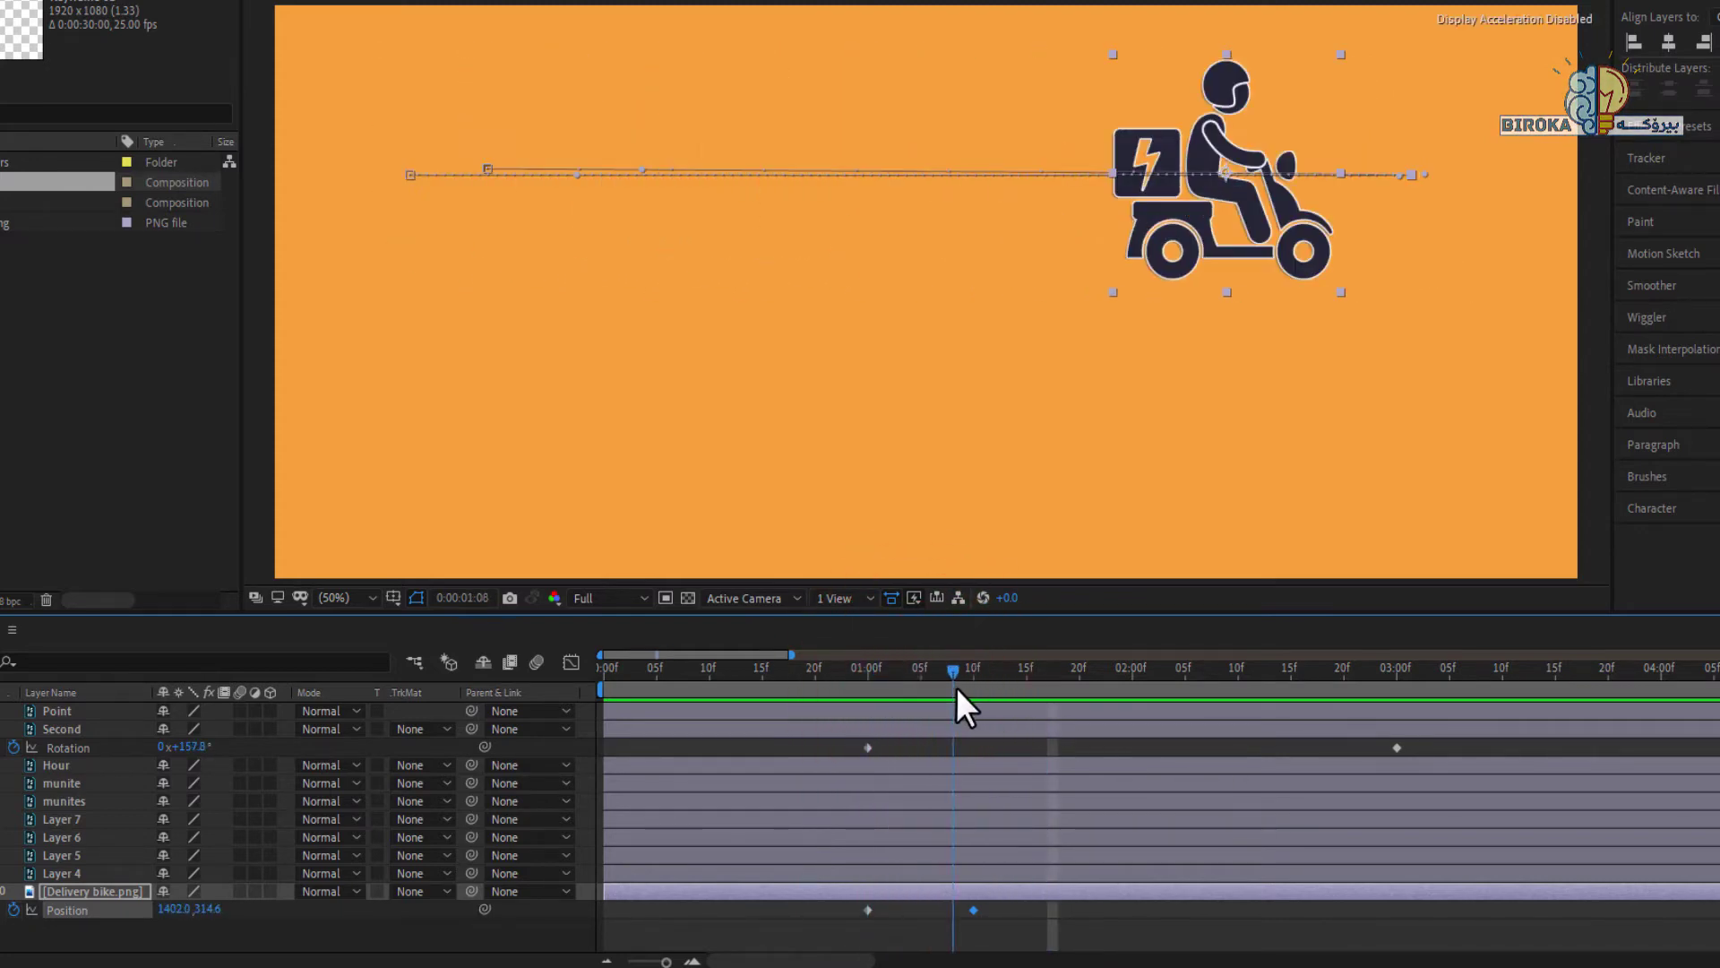
- Move the bike's middle position keyframe to 0:00:01:03 and preview the motion from 0:00:00:16
drag(964, 905, 899, 910)
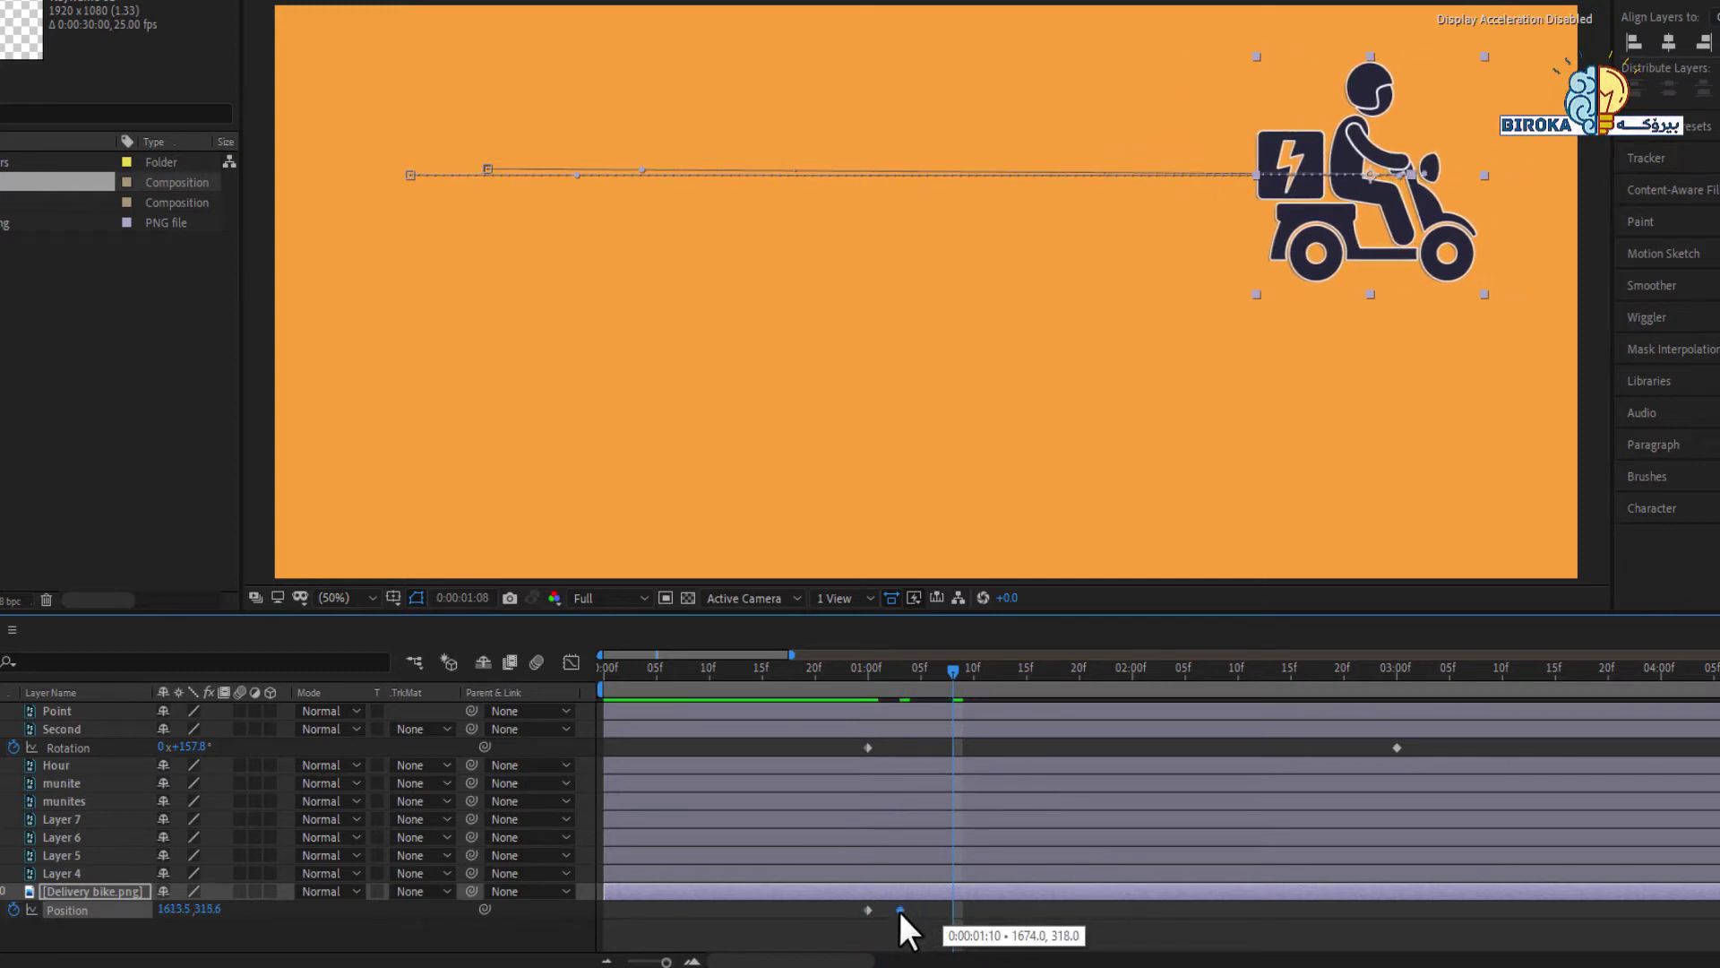
click(776, 670)
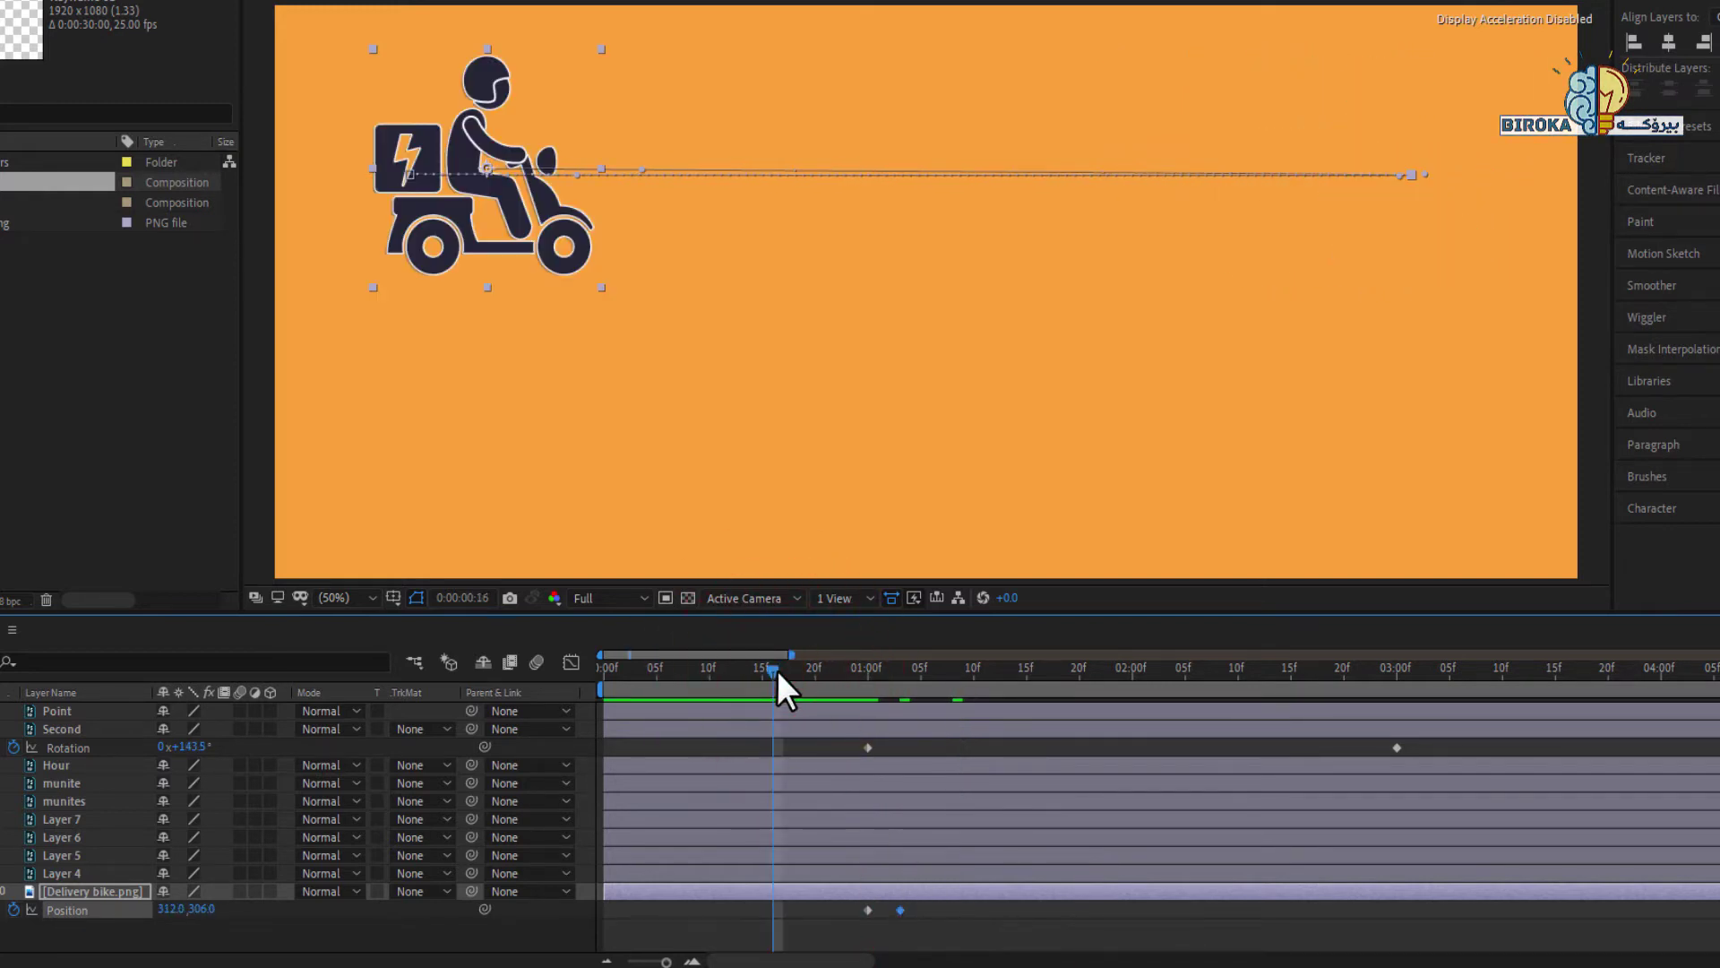
key(space)
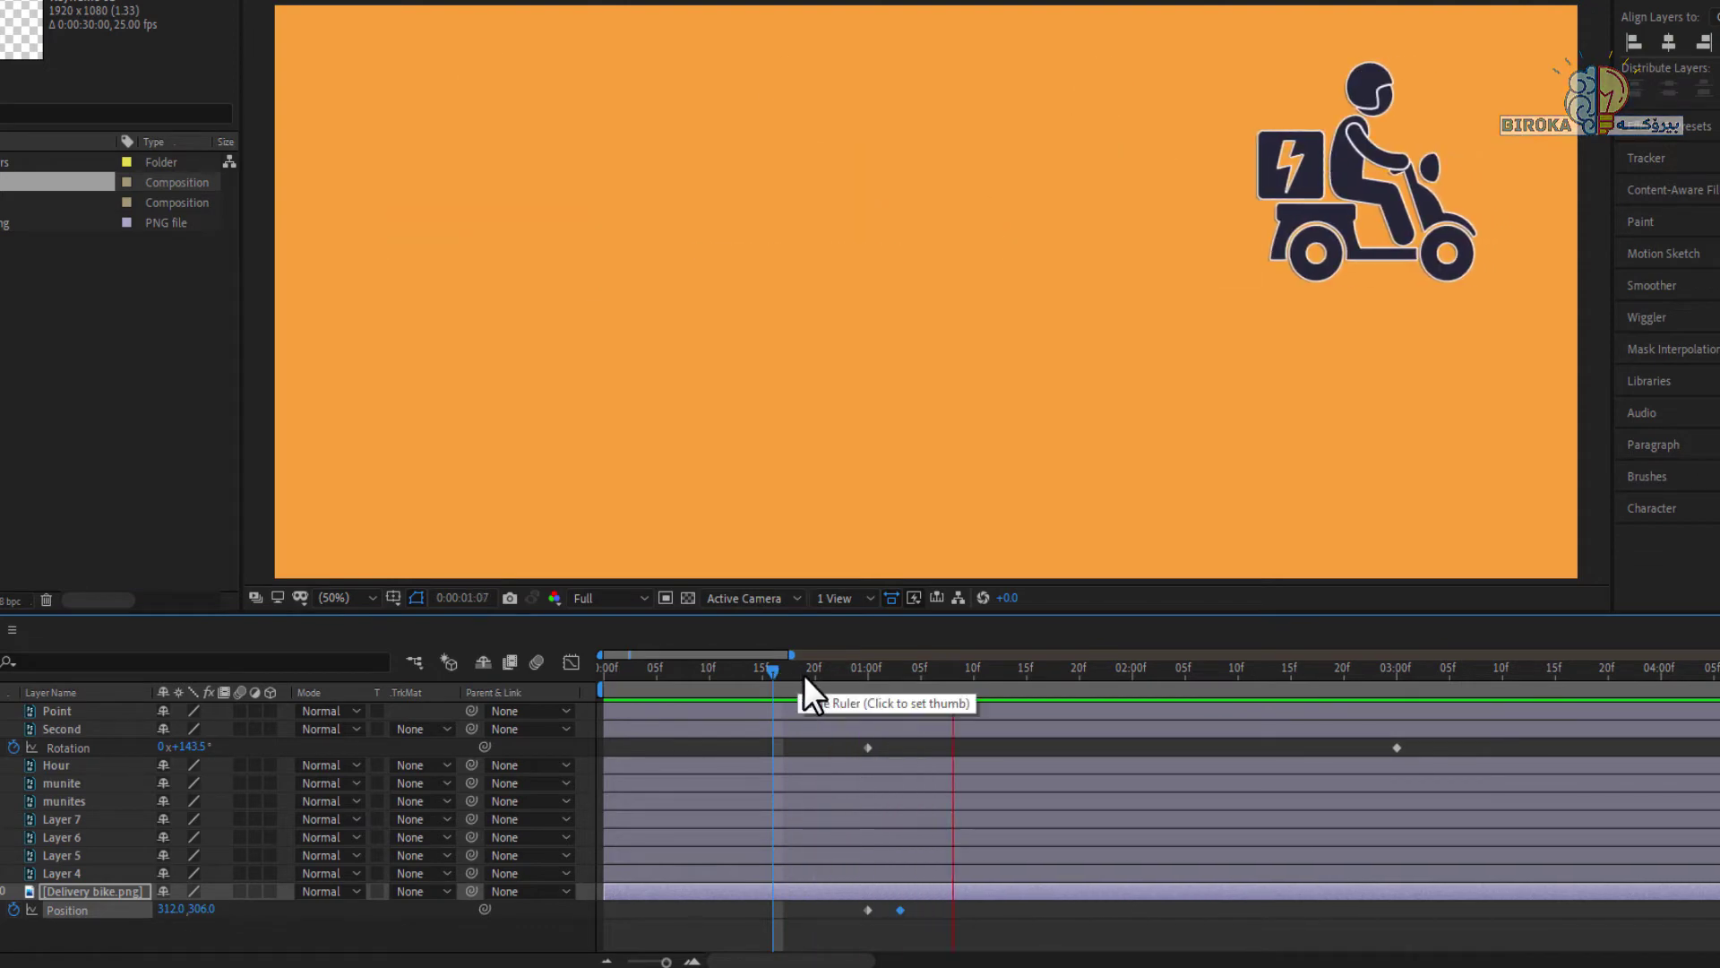
key(space)
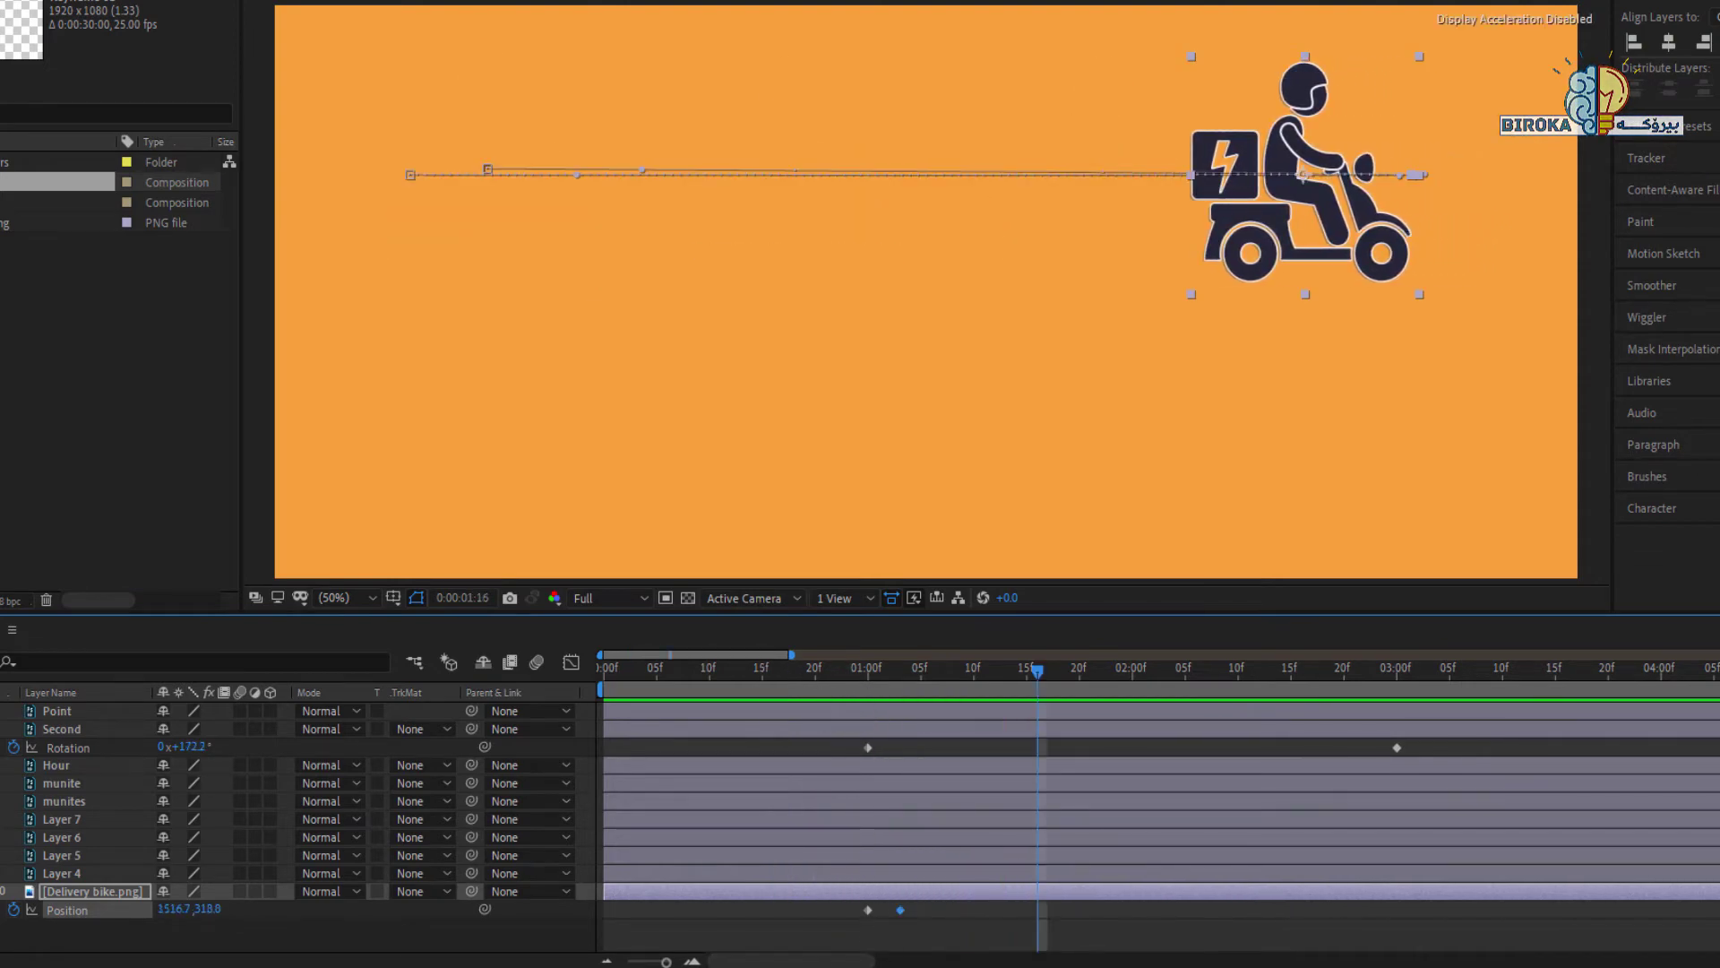
- Move the bike's middle position keyframe to about 0:00:05:08, just before the 6-second keyframe, and preview the motion from 0:00:00:19
drag(665, 960, 655, 960)
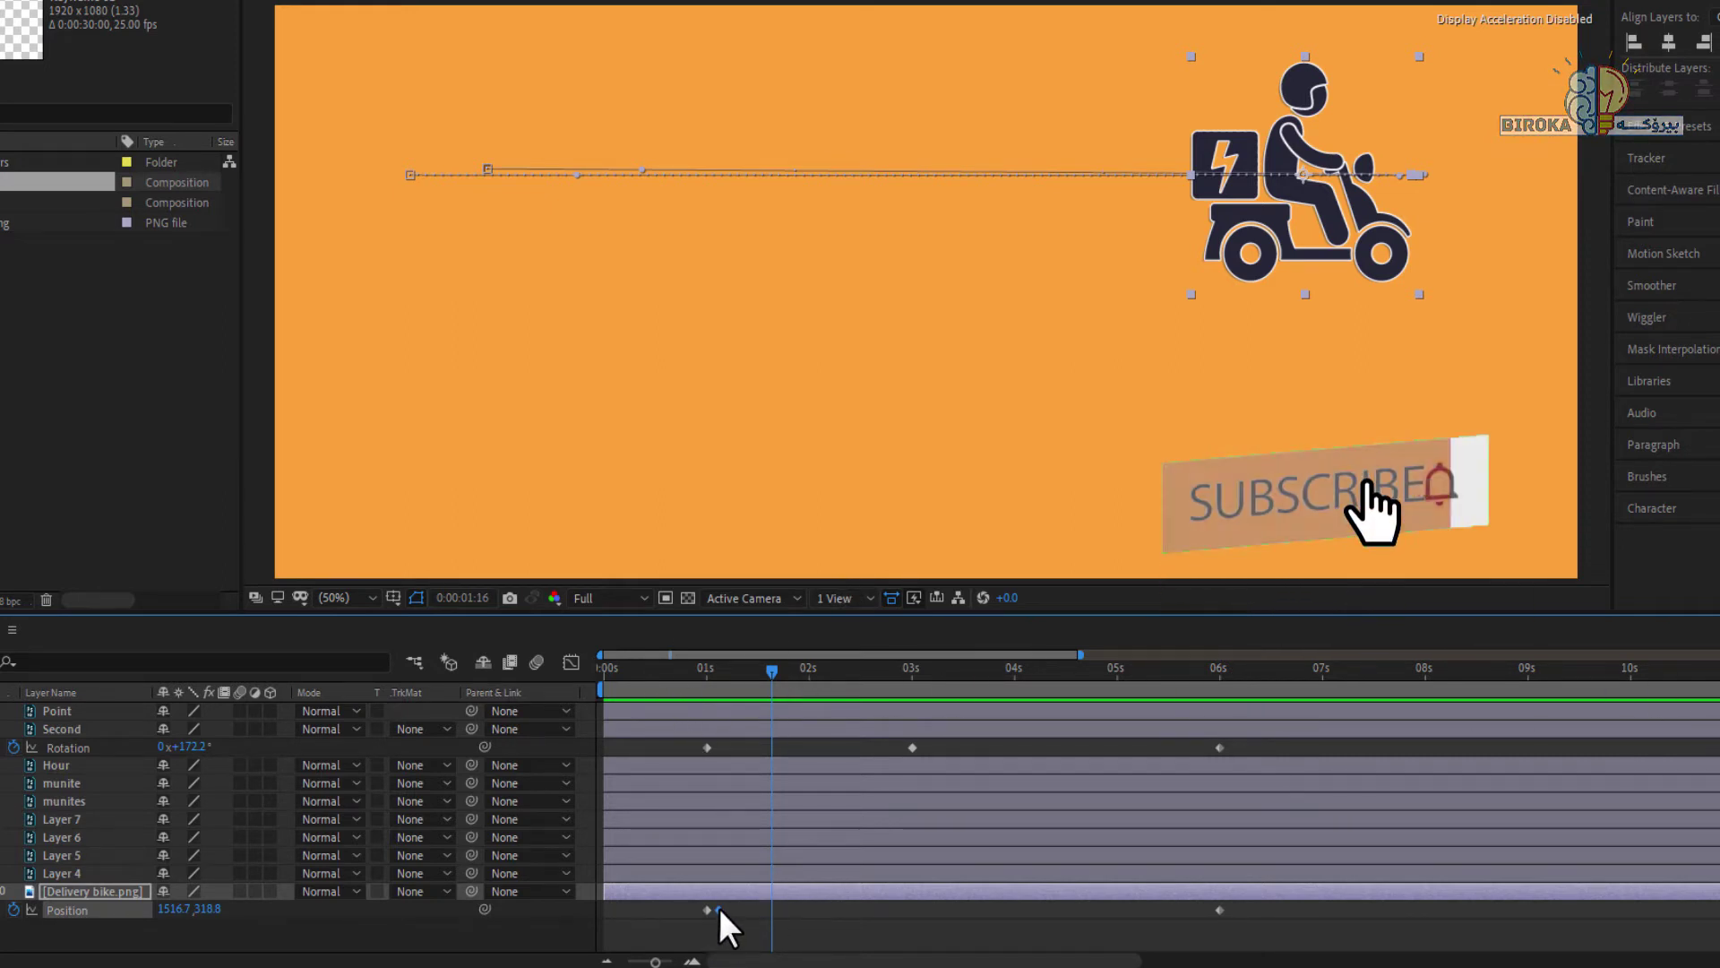
mouse_move(718, 907)
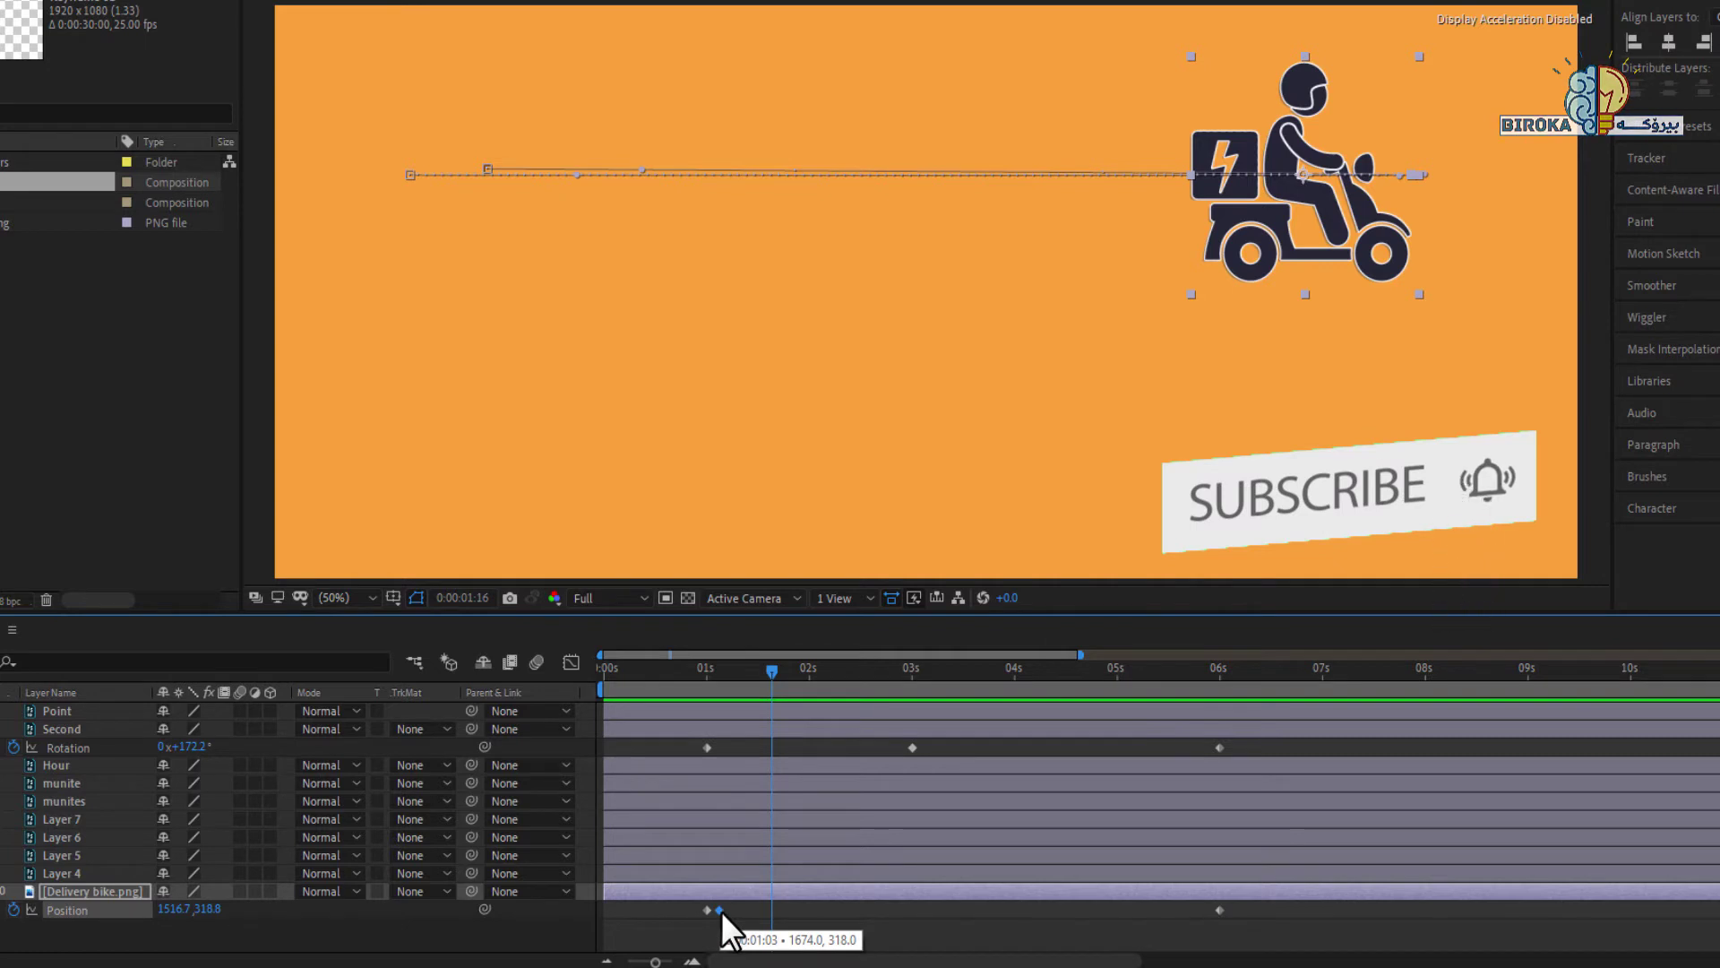
drag(721, 912, 1152, 913)
click(1143, 912)
click(688, 655)
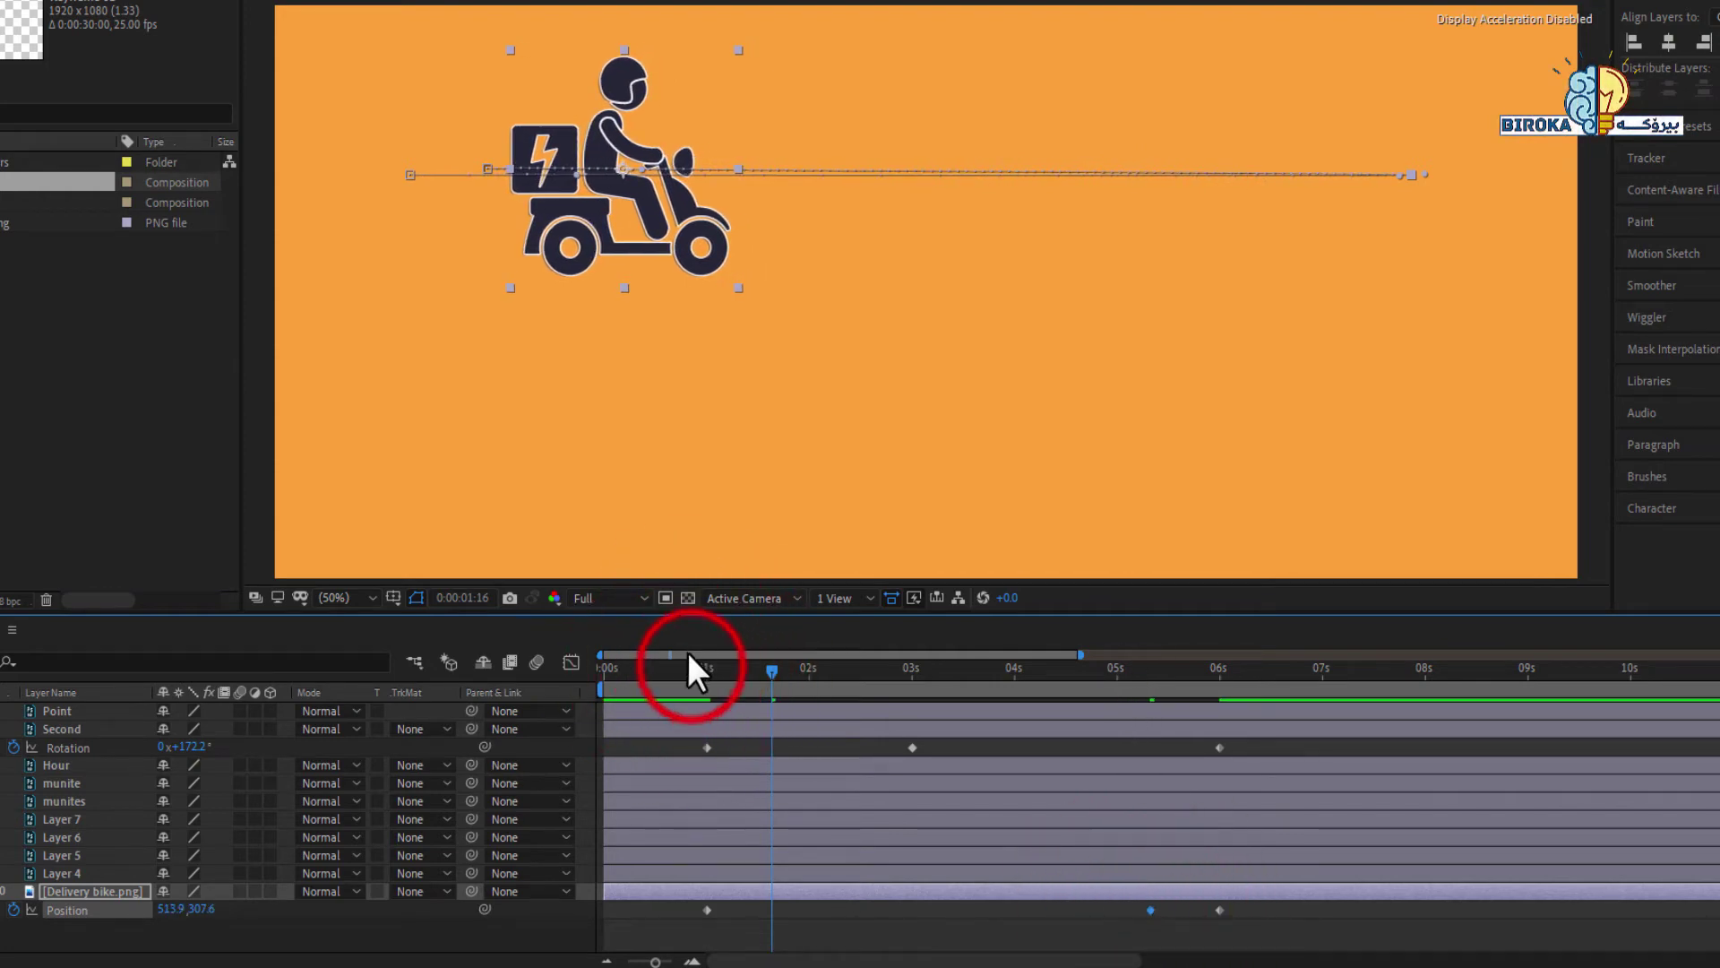
drag(688, 656, 681, 671)
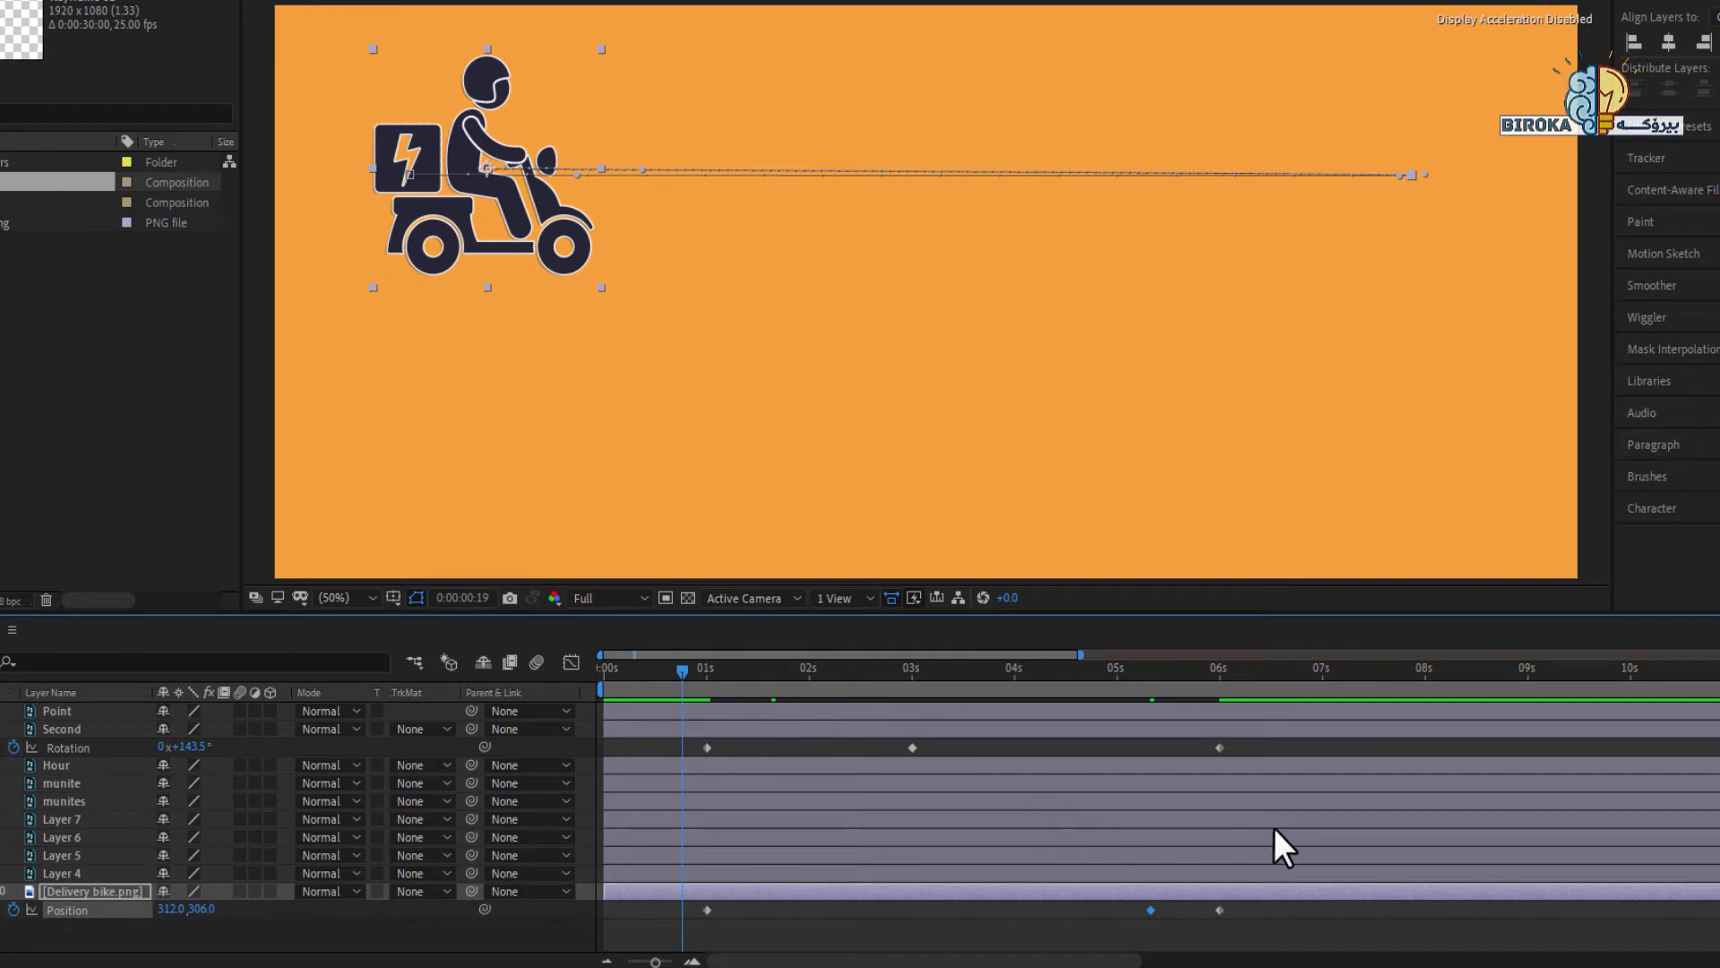
key(space)
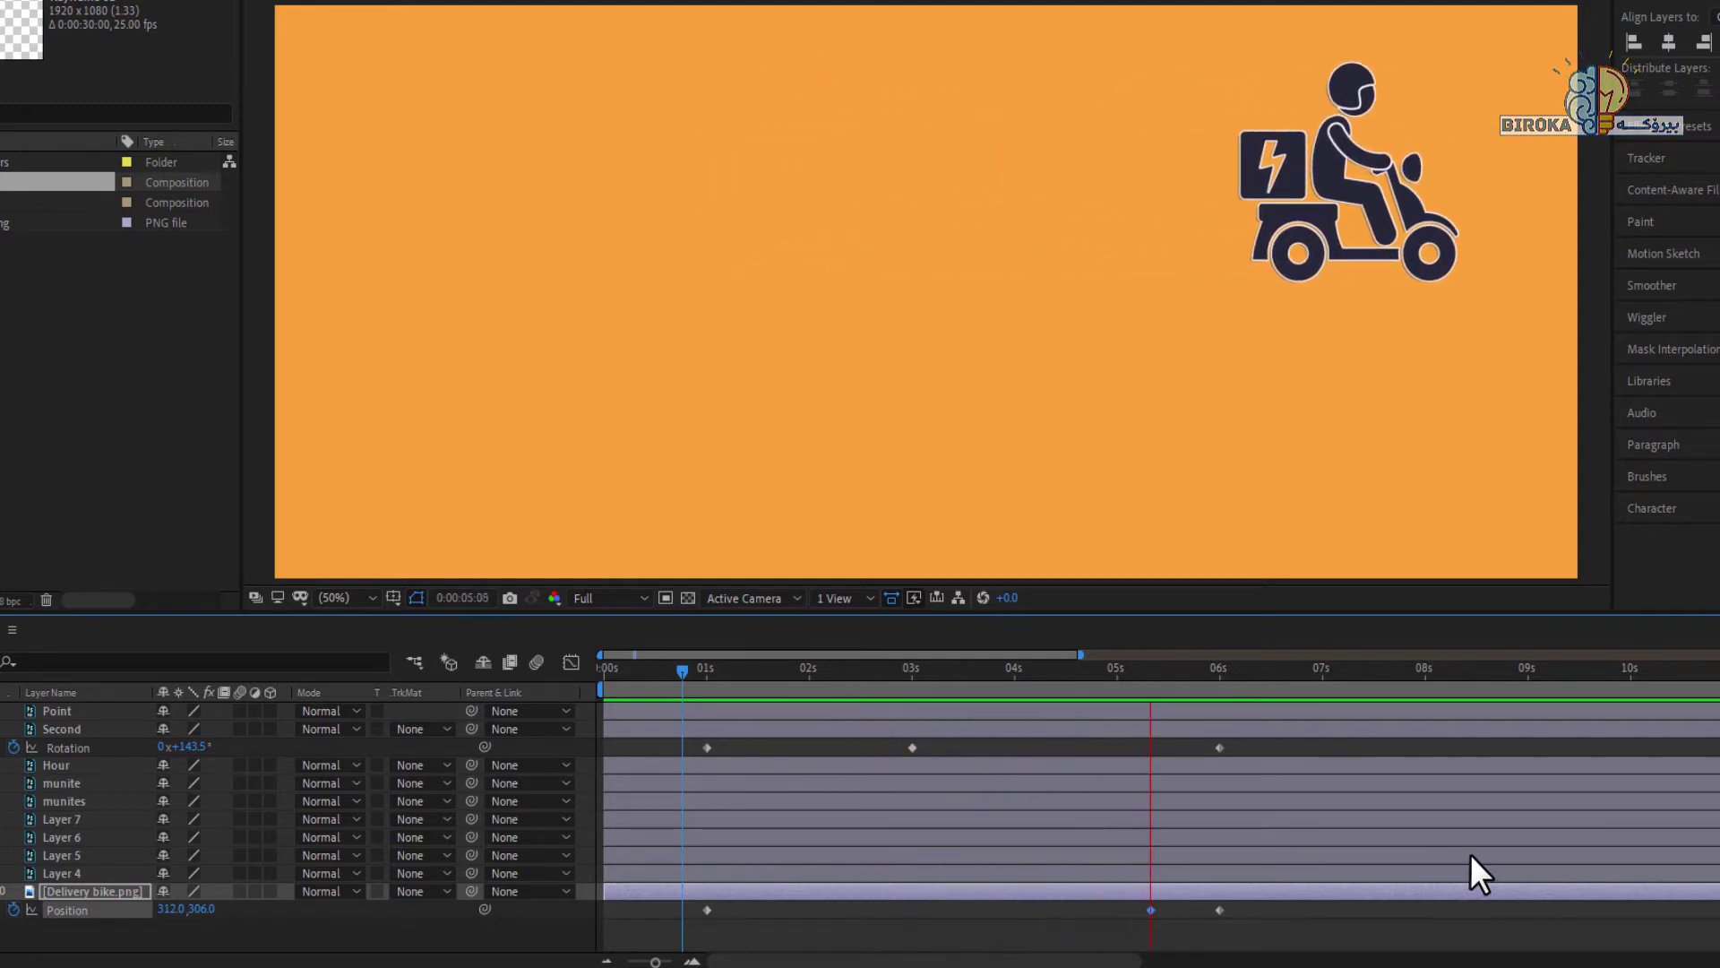
- Move the bike's middle position keyframe back to about 0:00:01:02, just after the first keyframe, and preview the motion from 0:00:00:21
click(1152, 912)
drag(1152, 912, 717, 922)
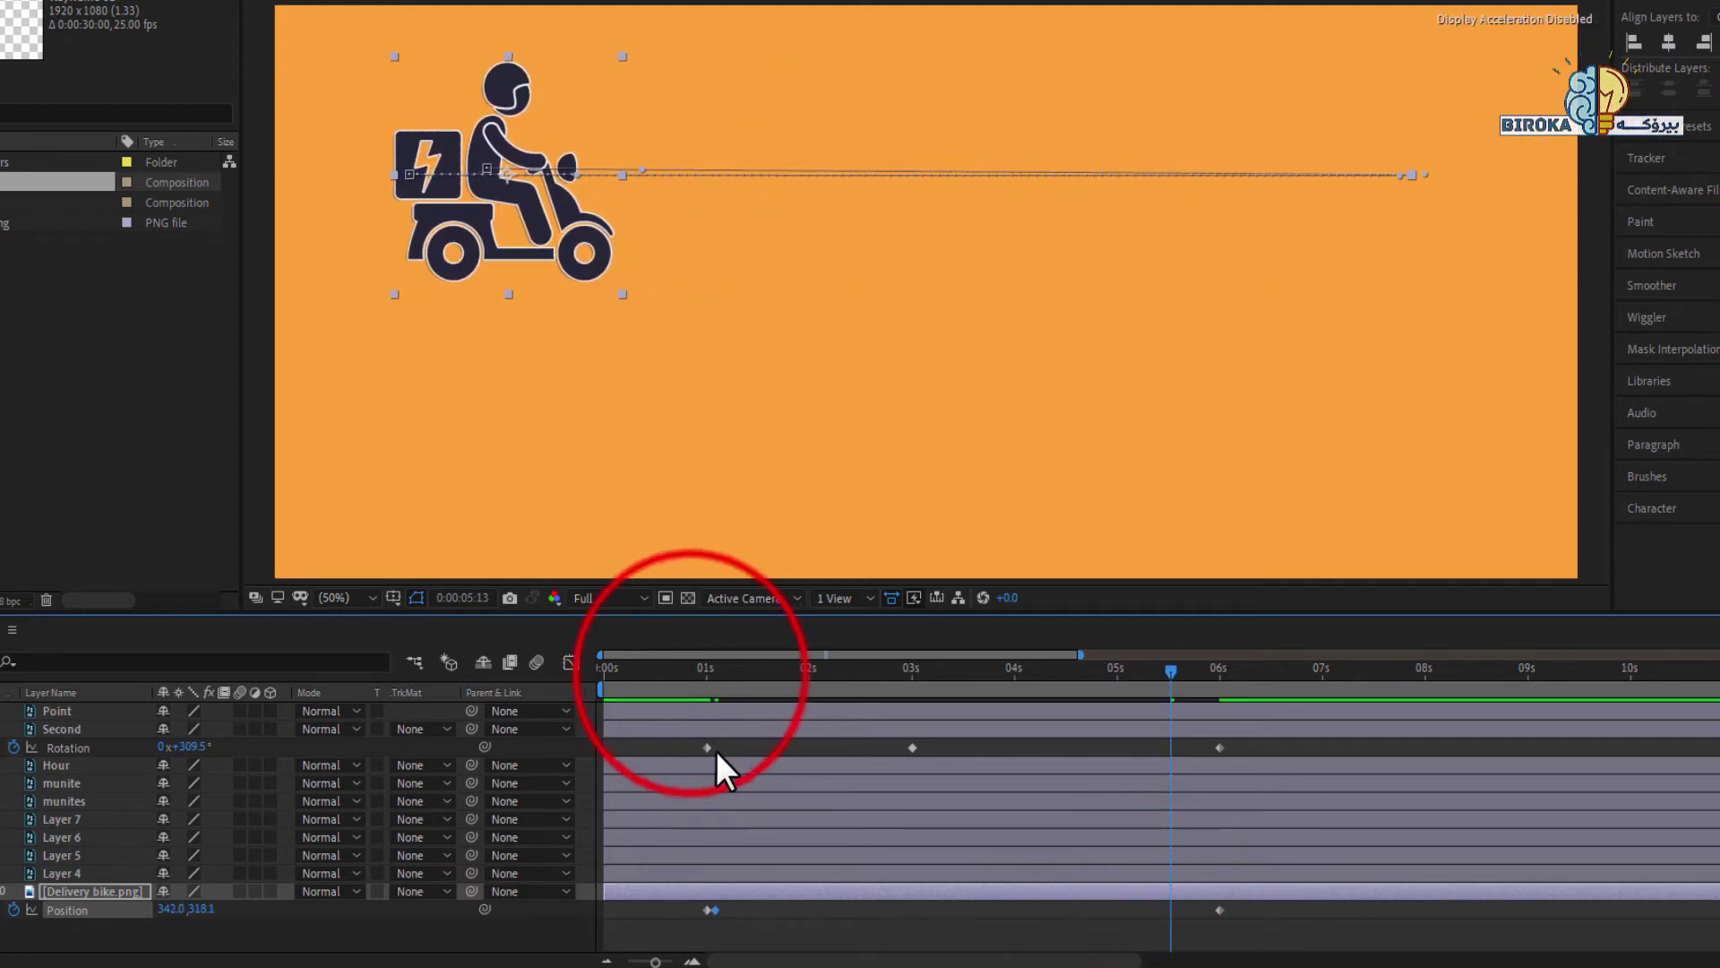
click(690, 672)
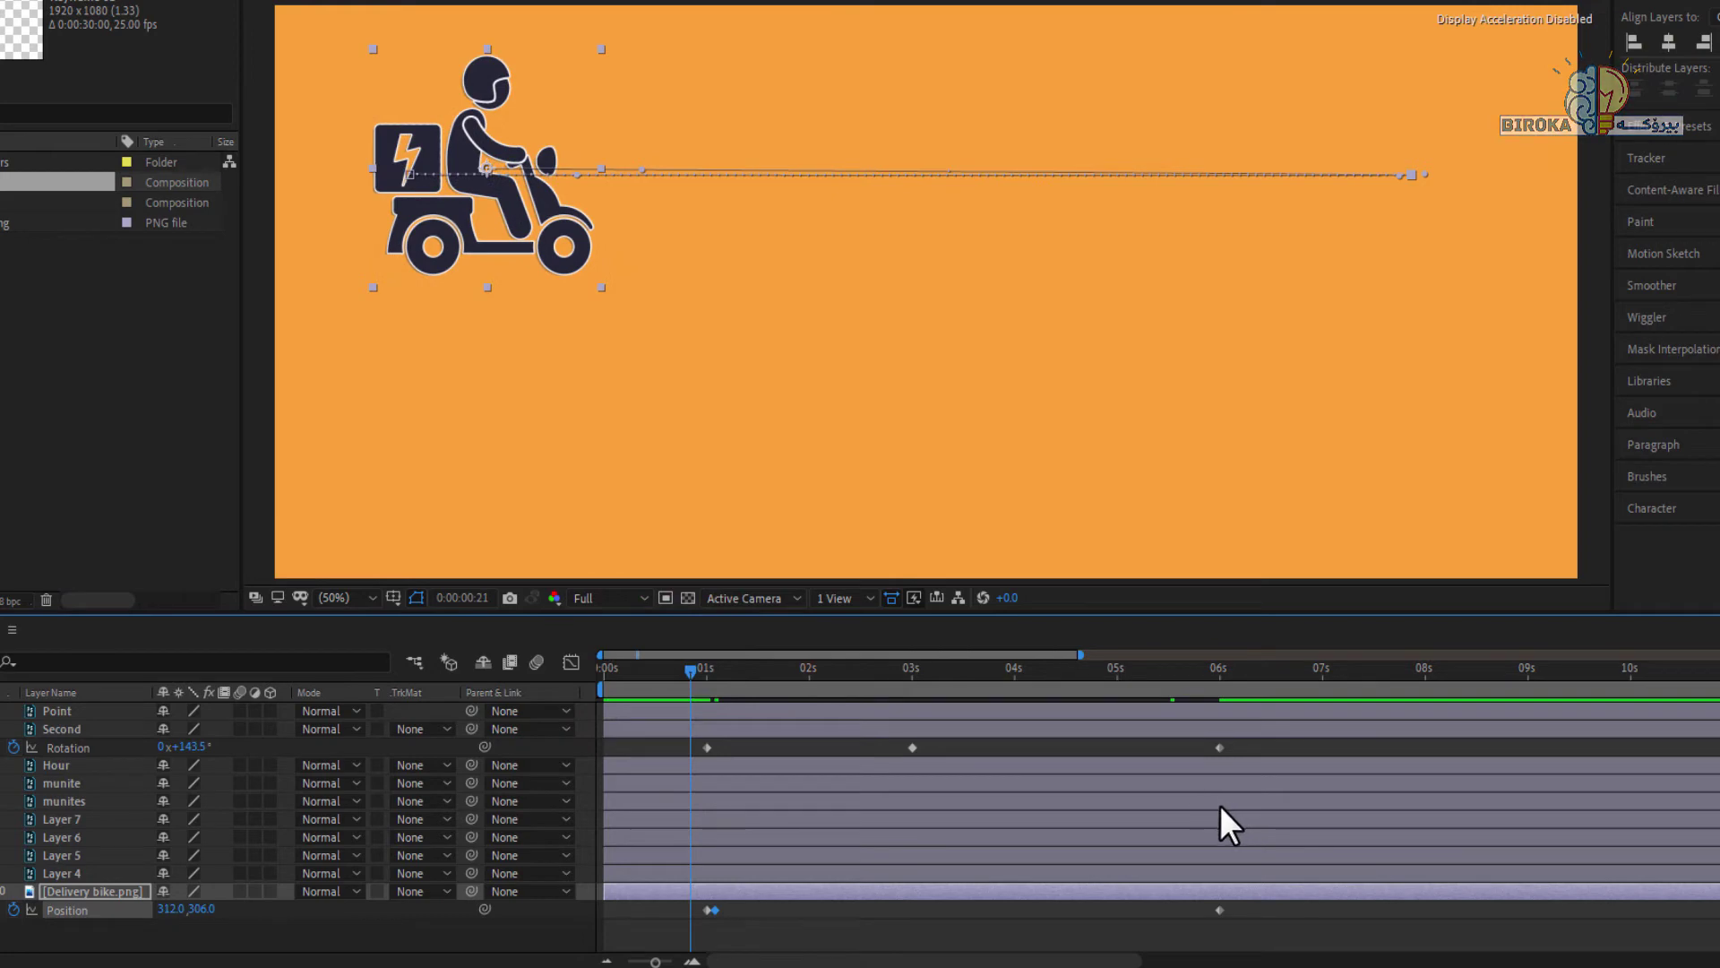
key(space)
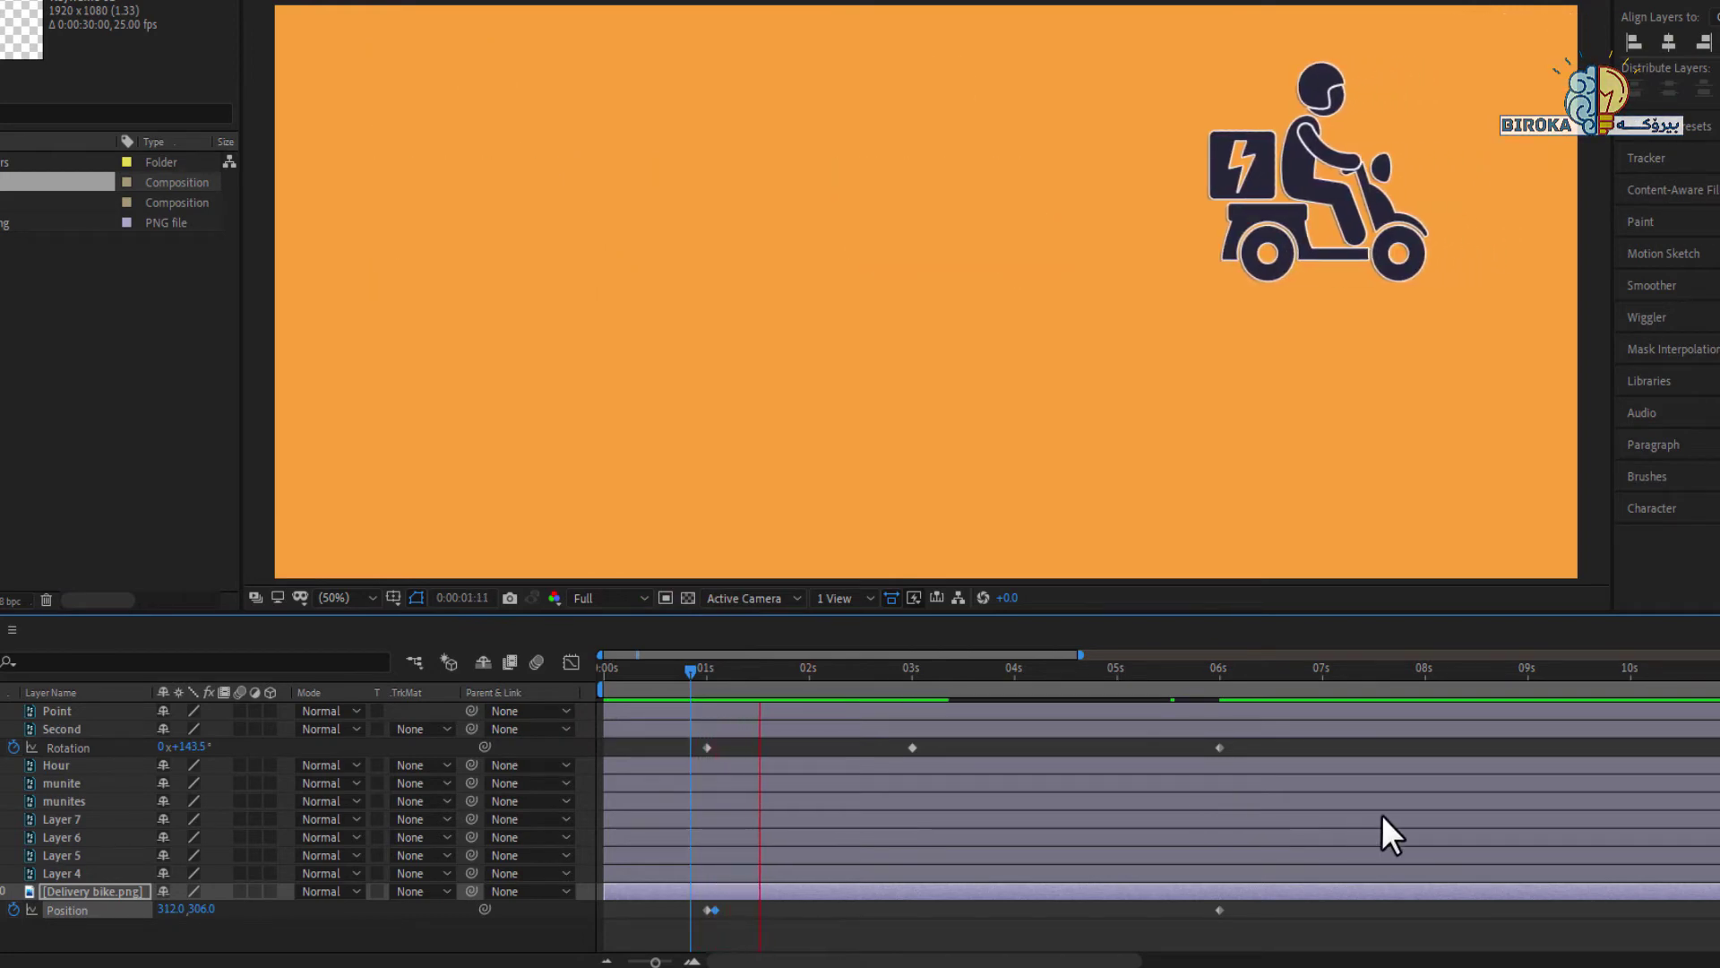
key(space)
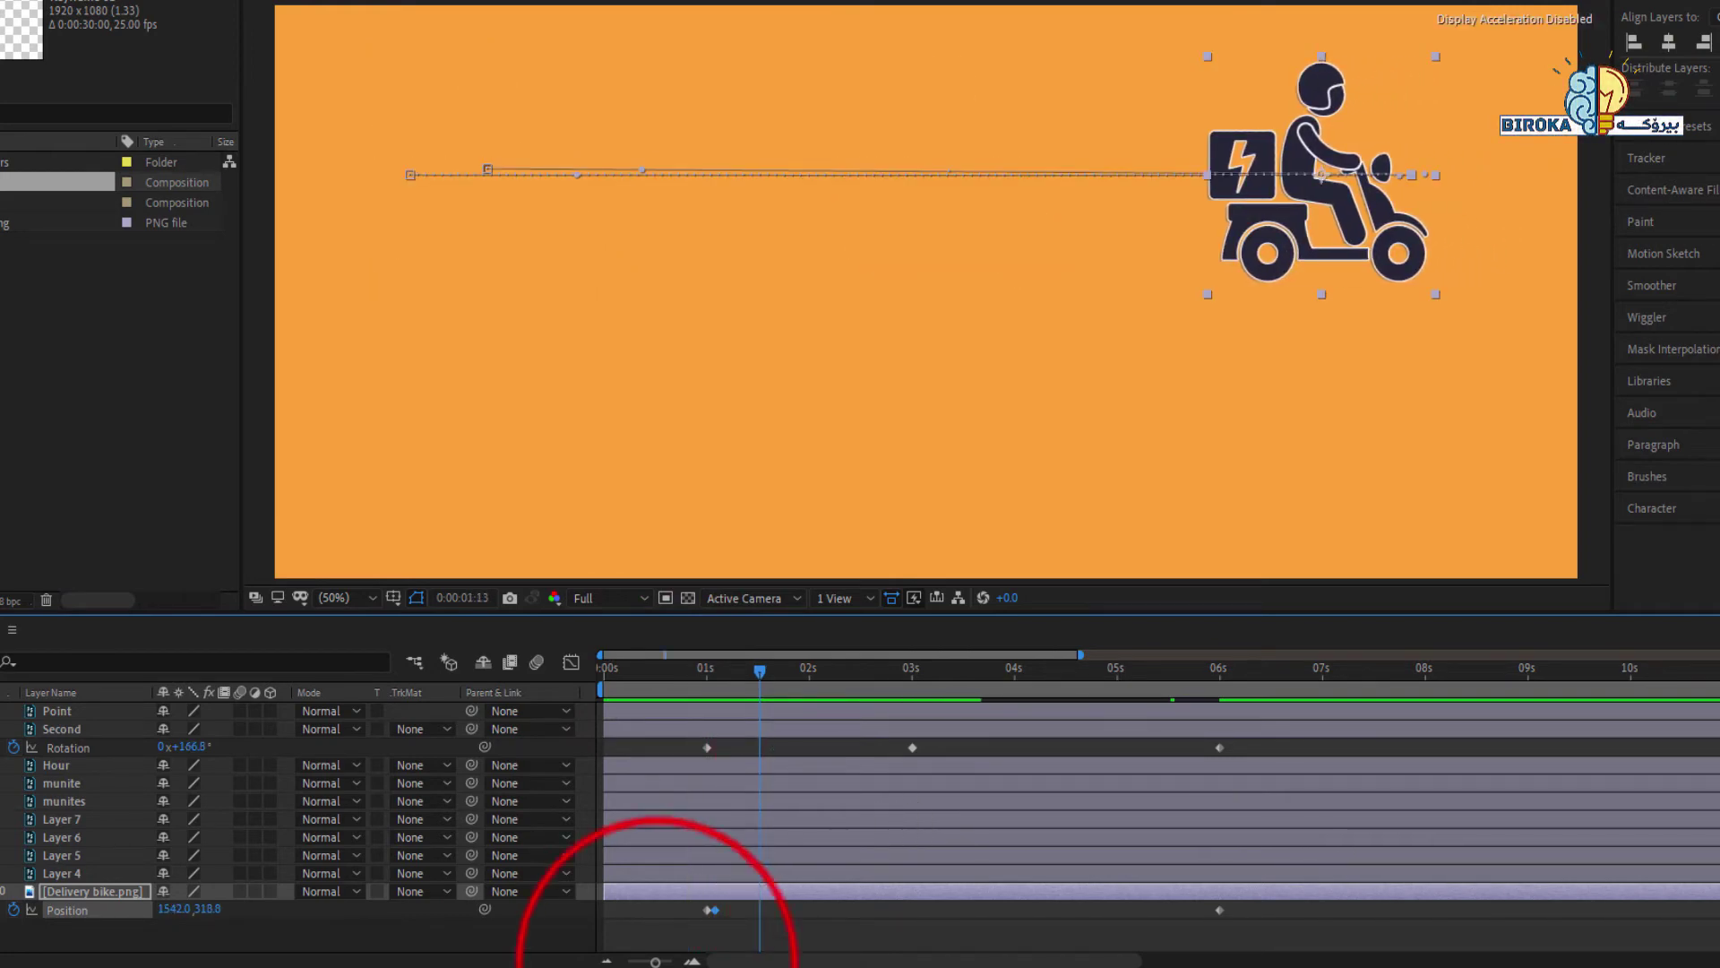
- Deselect the bike's keyframe and turn off solo on the Delivery bike layer so the clock layers show too
drag(655, 961, 659, 962)
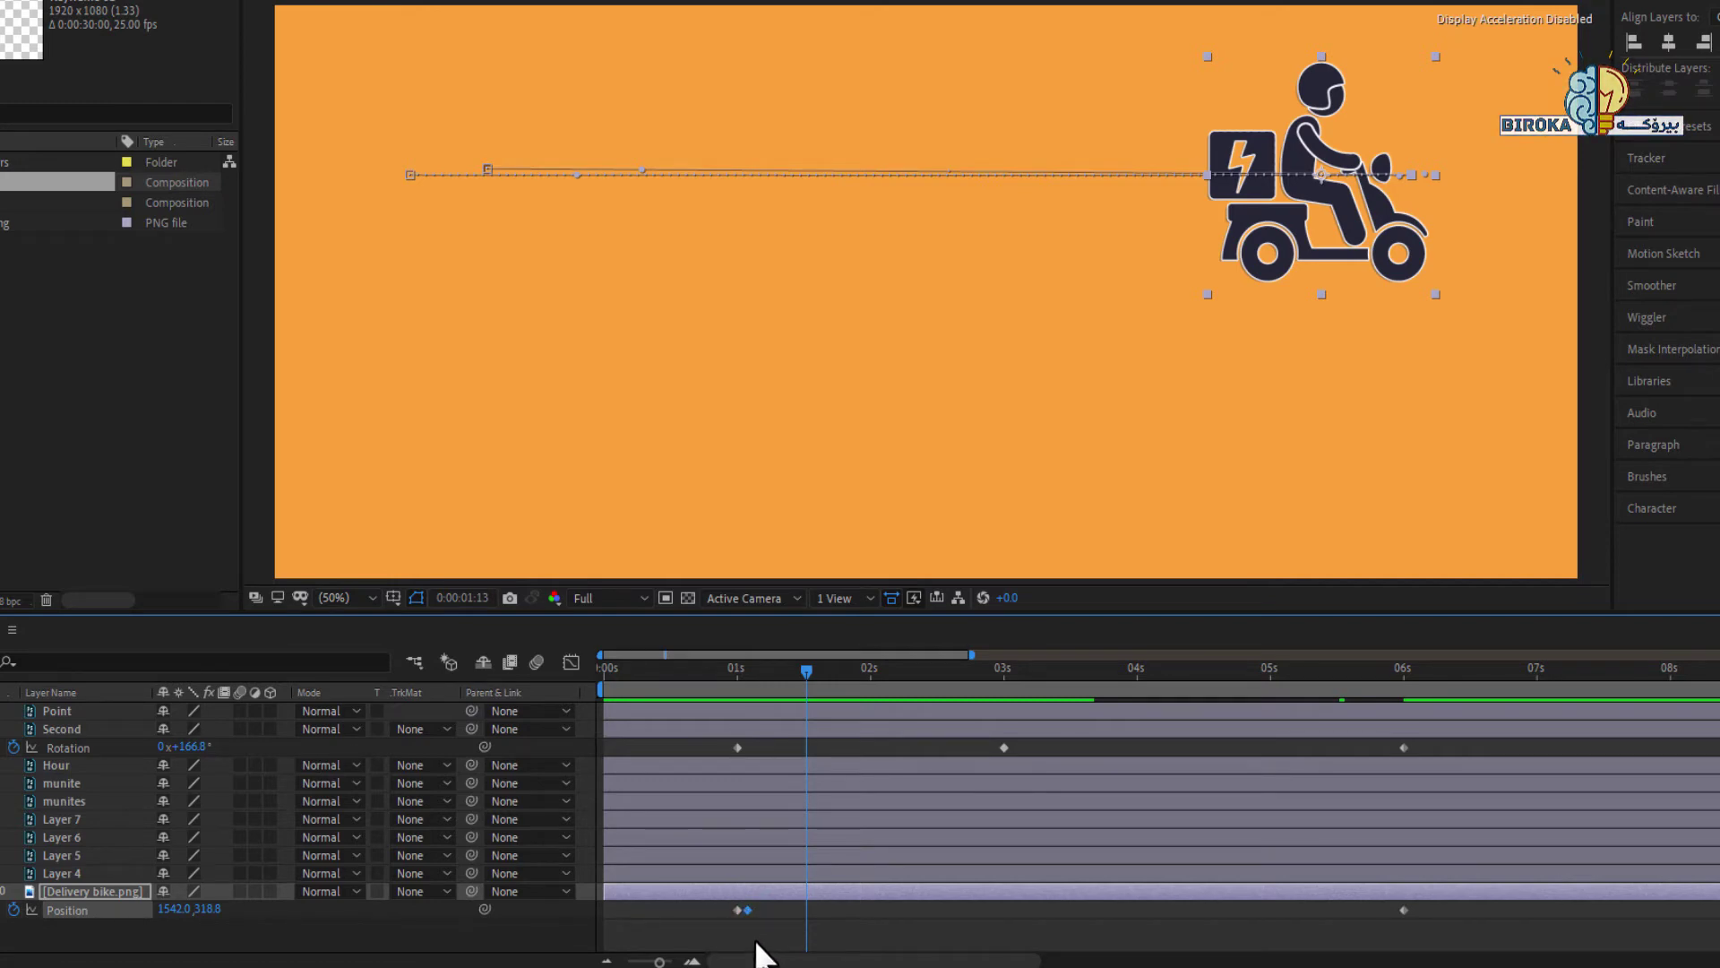
click(382, 910)
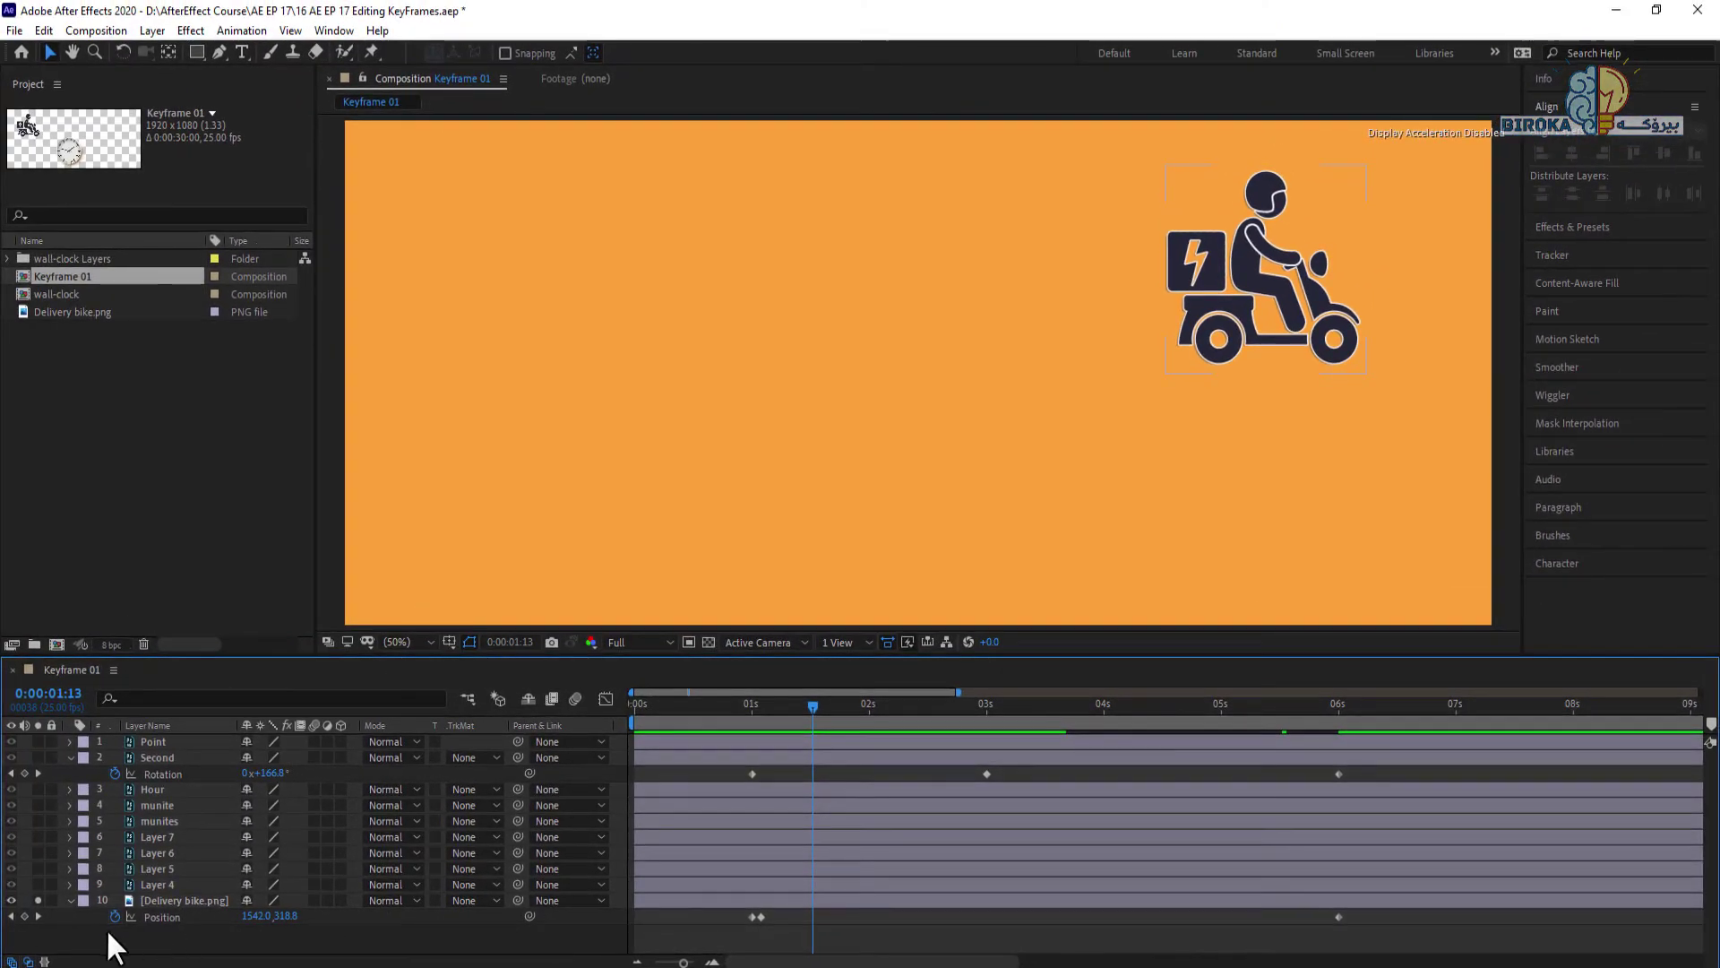
click(36, 896)
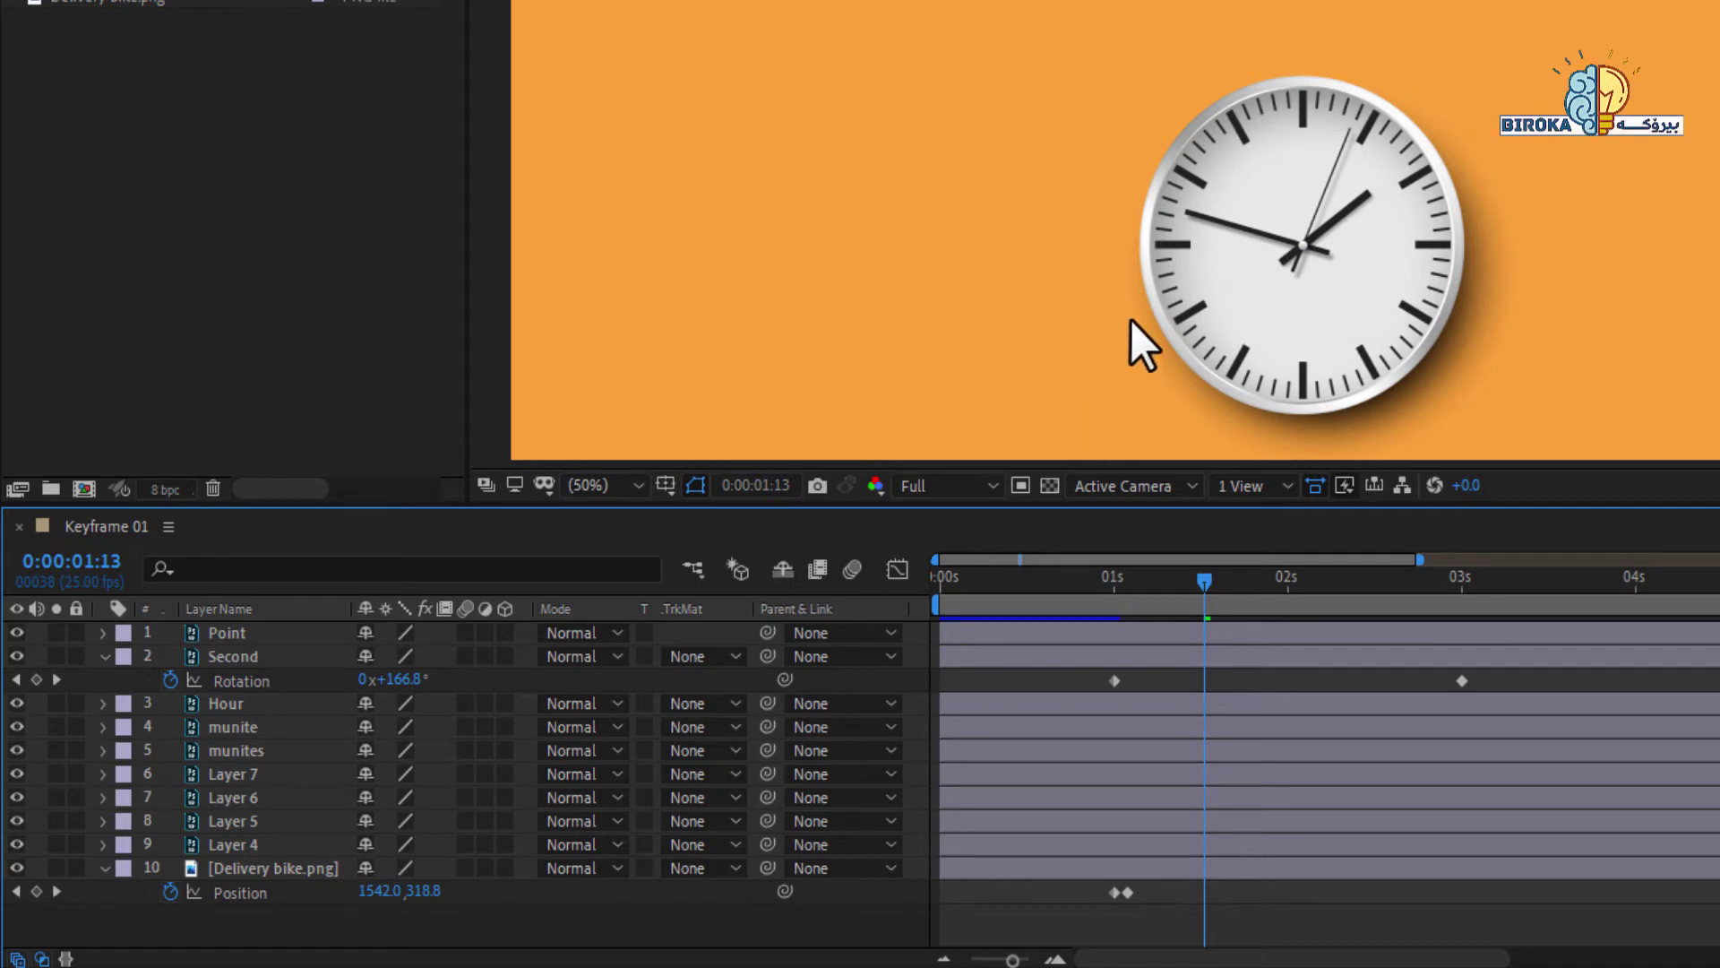
- Hide and reveal again the Rotation property of the Second layer to view its keyframes
click(277, 869)
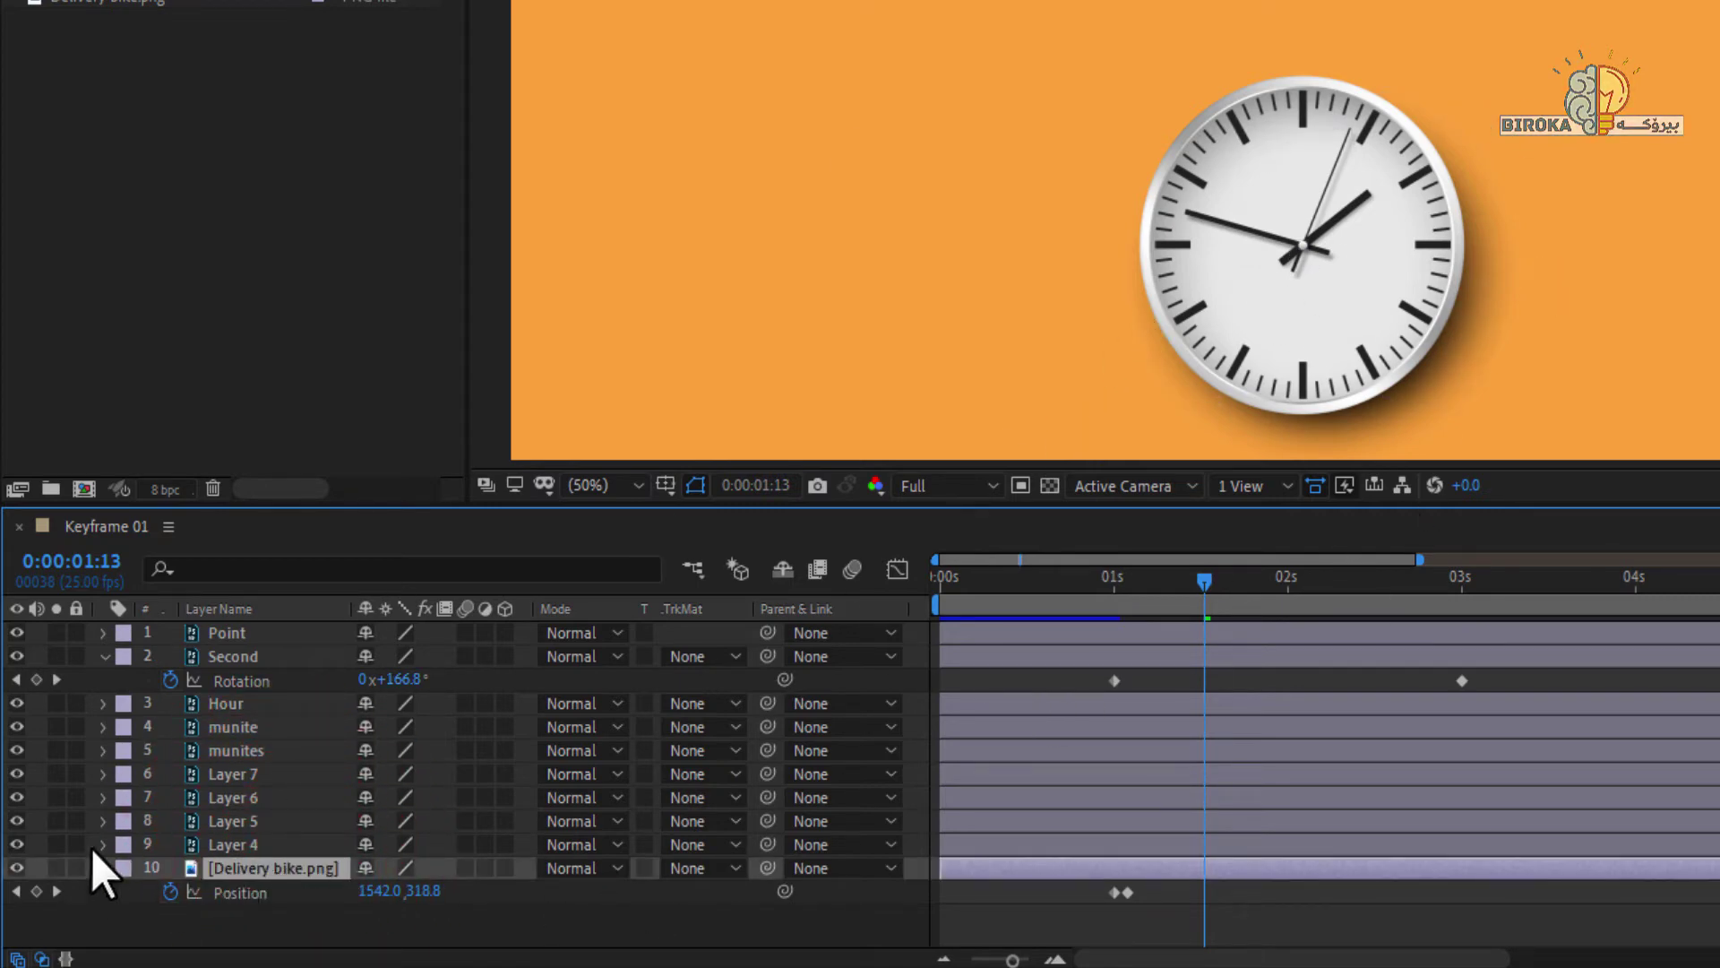
click(217, 657)
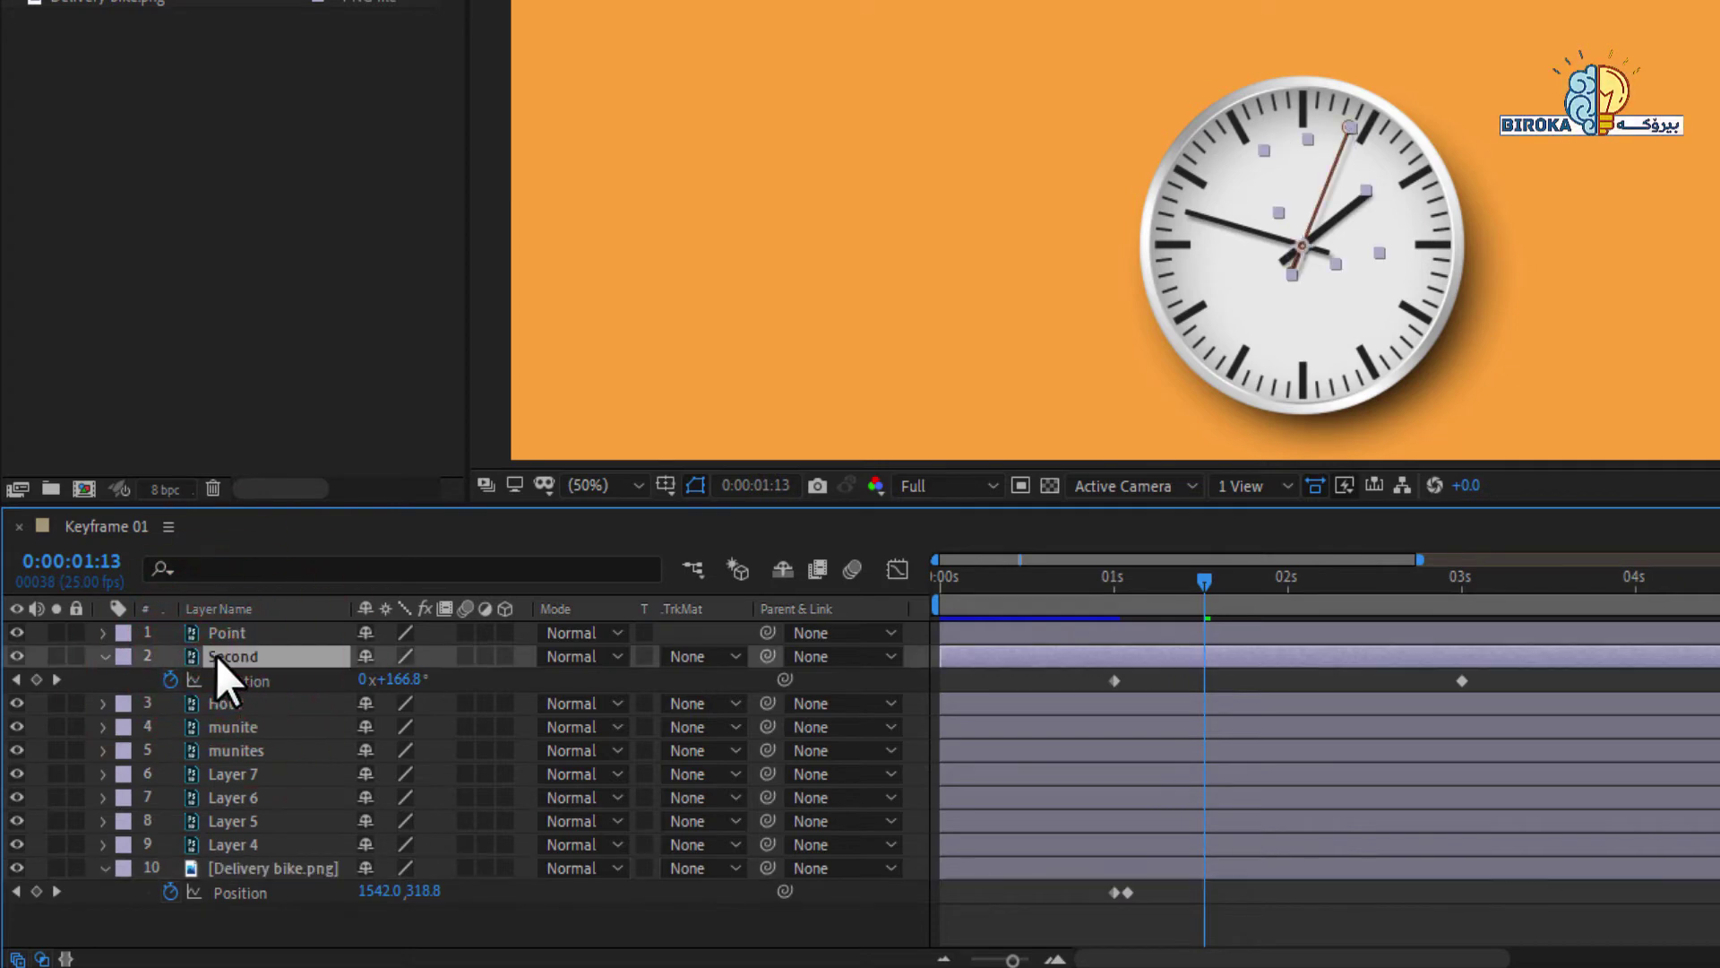
key(r)
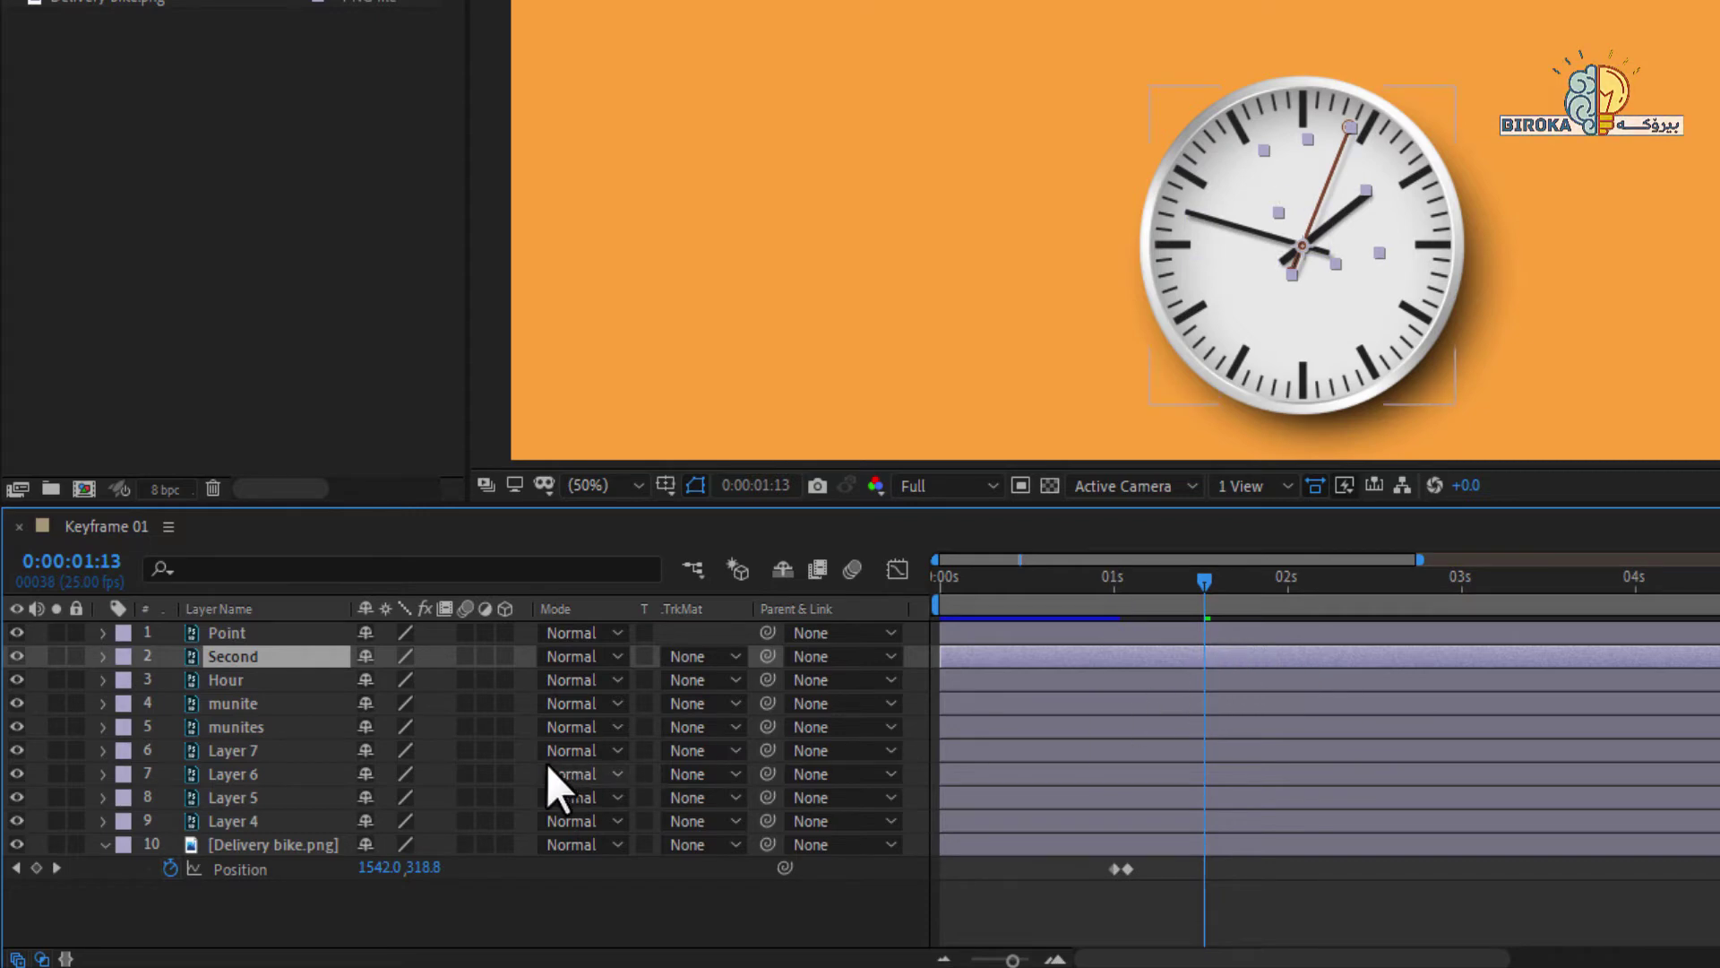
key(r)
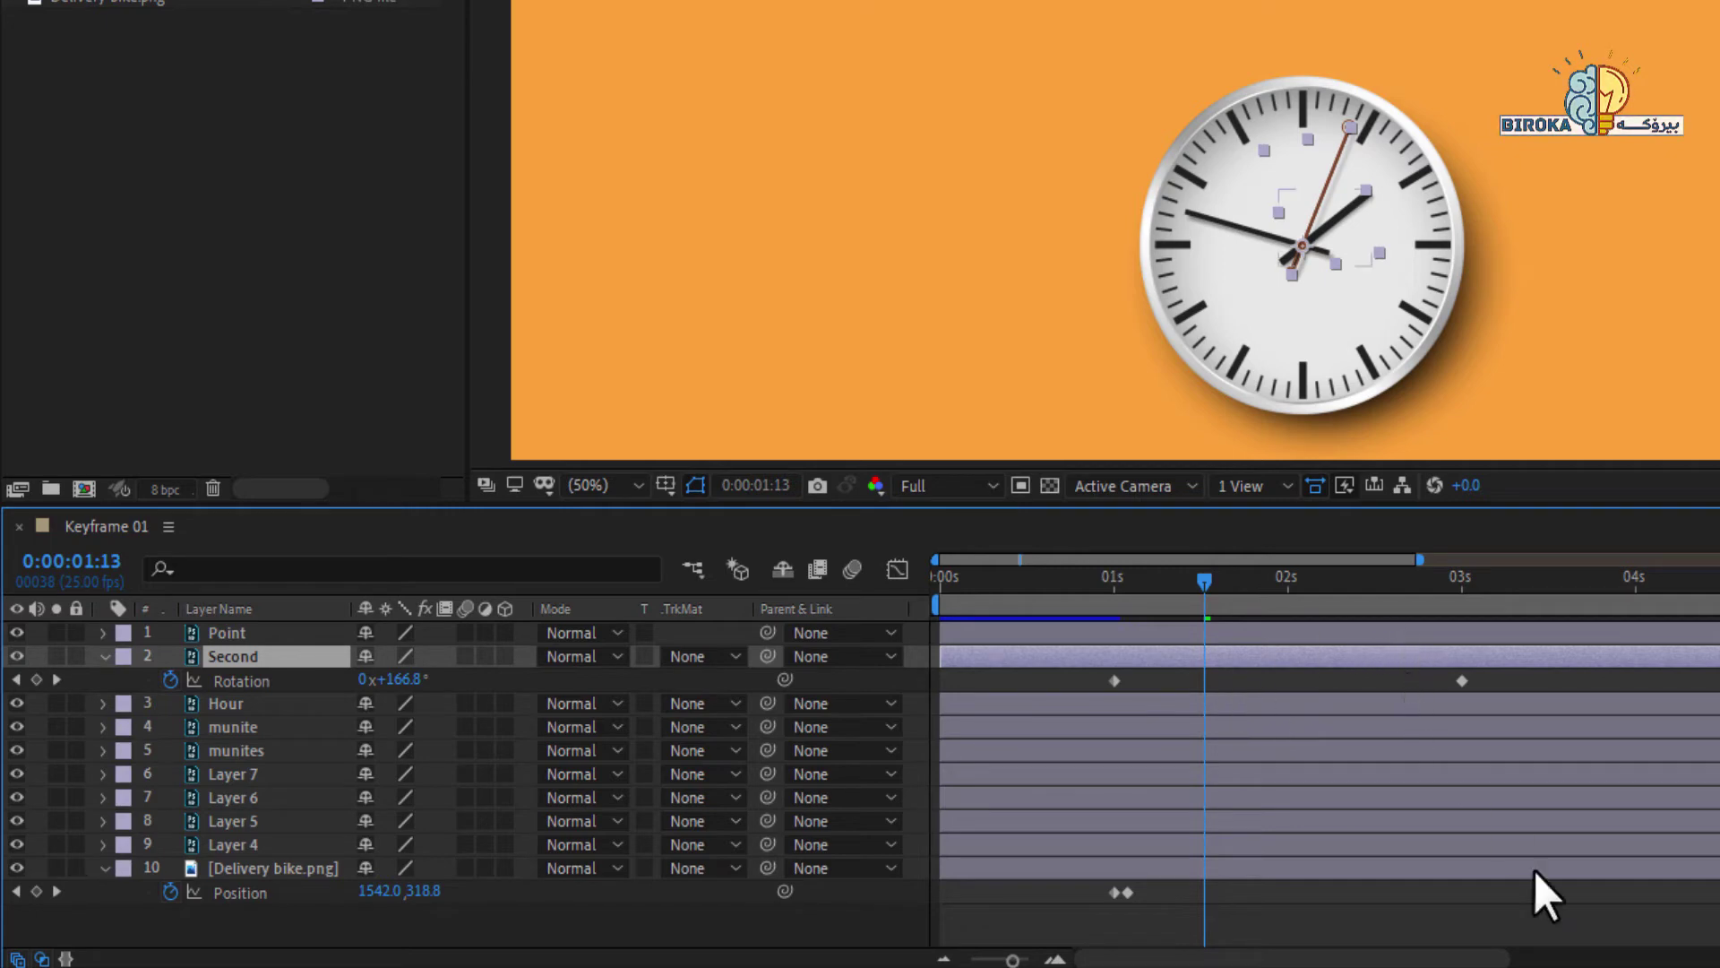
- Move the bike's middle position keyframe to 0:00:02:12 and place the playhead at 0:00:00:23, just before the first keyframes
drag(1128, 893, 1375, 899)
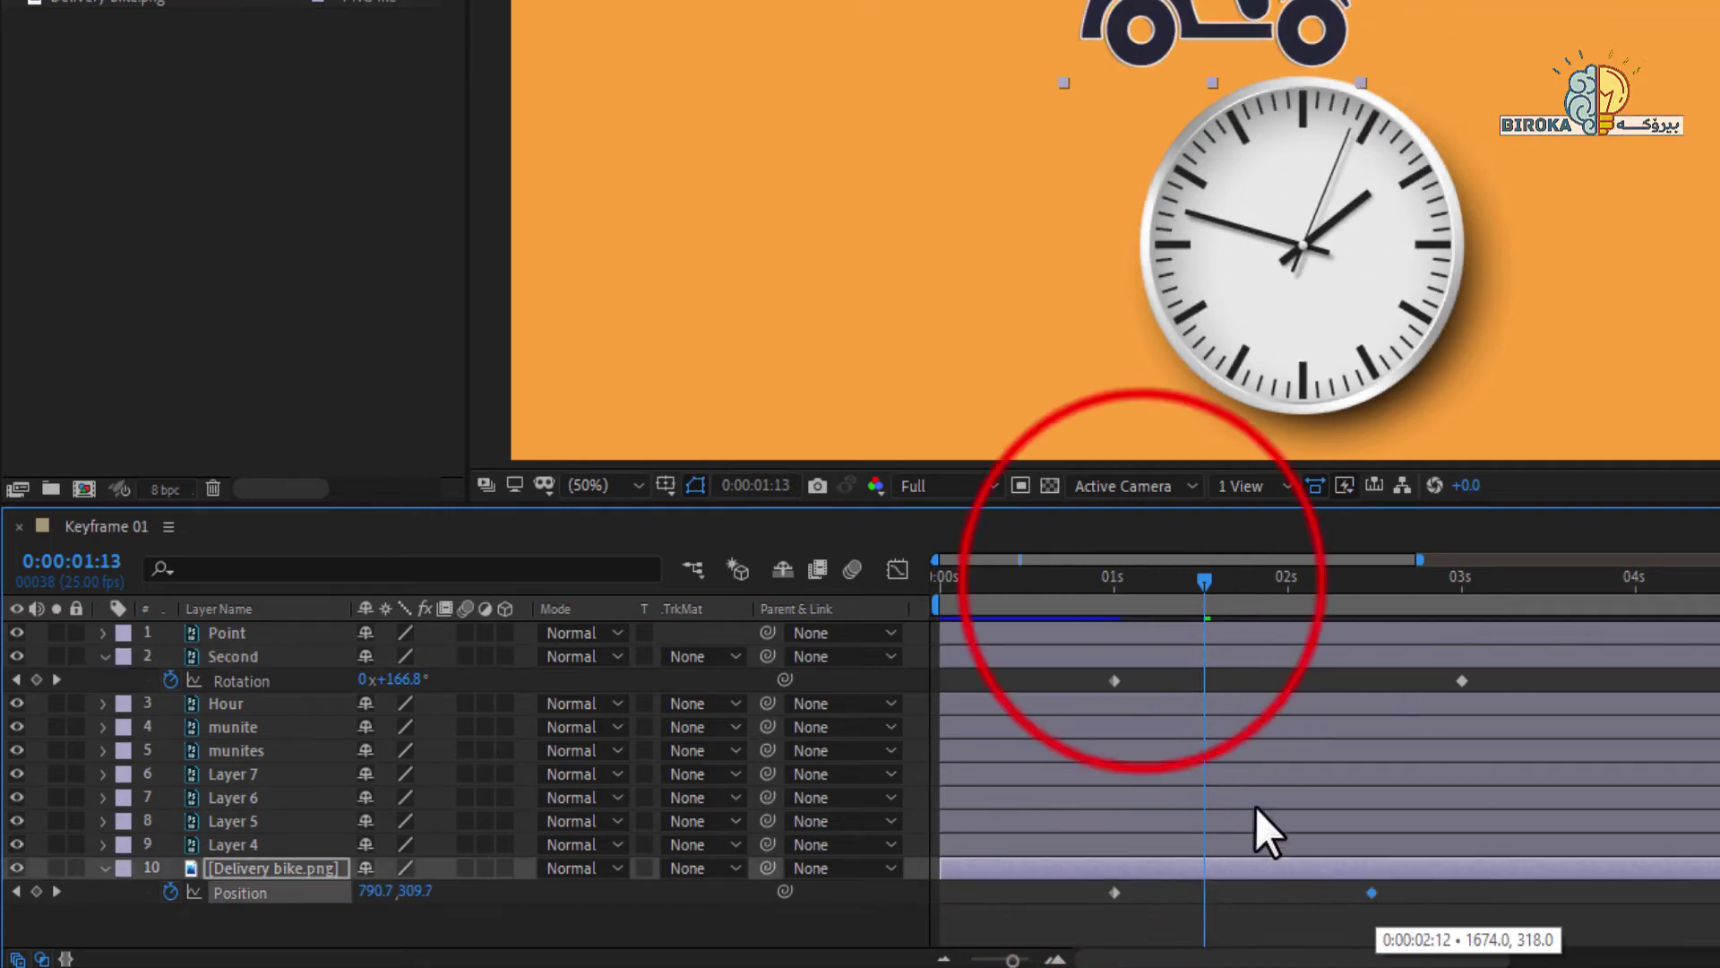
click(1120, 575)
drag(1109, 572, 1098, 578)
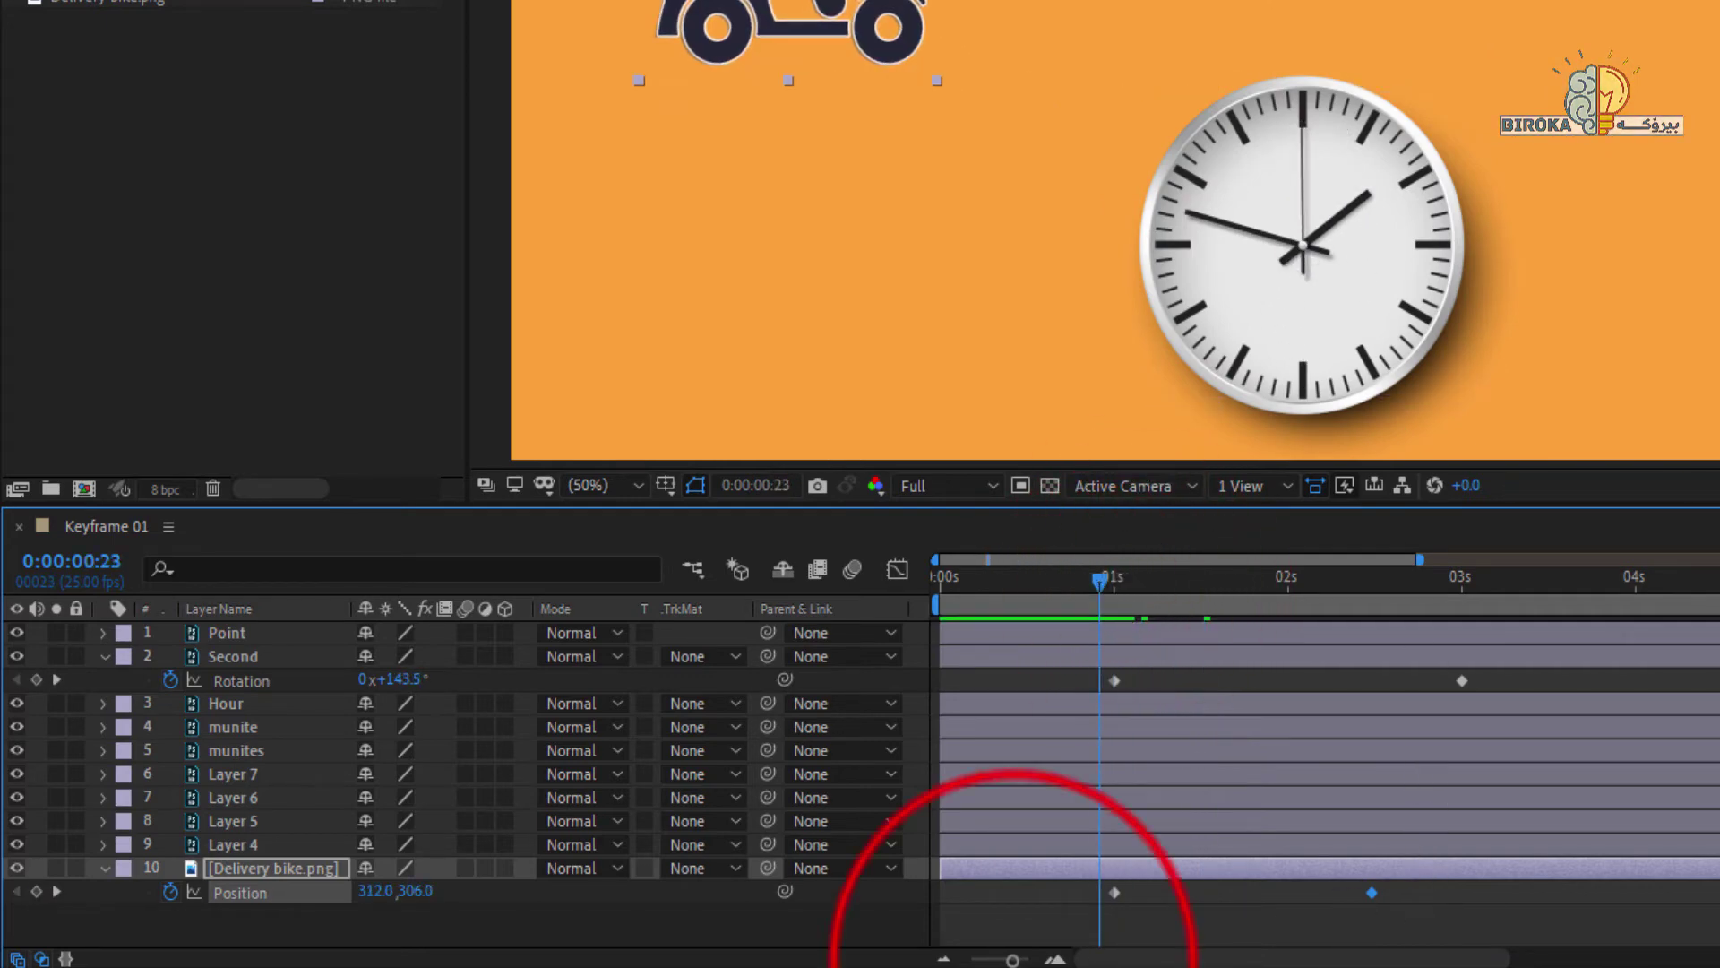
drag(1013, 959, 1013, 959)
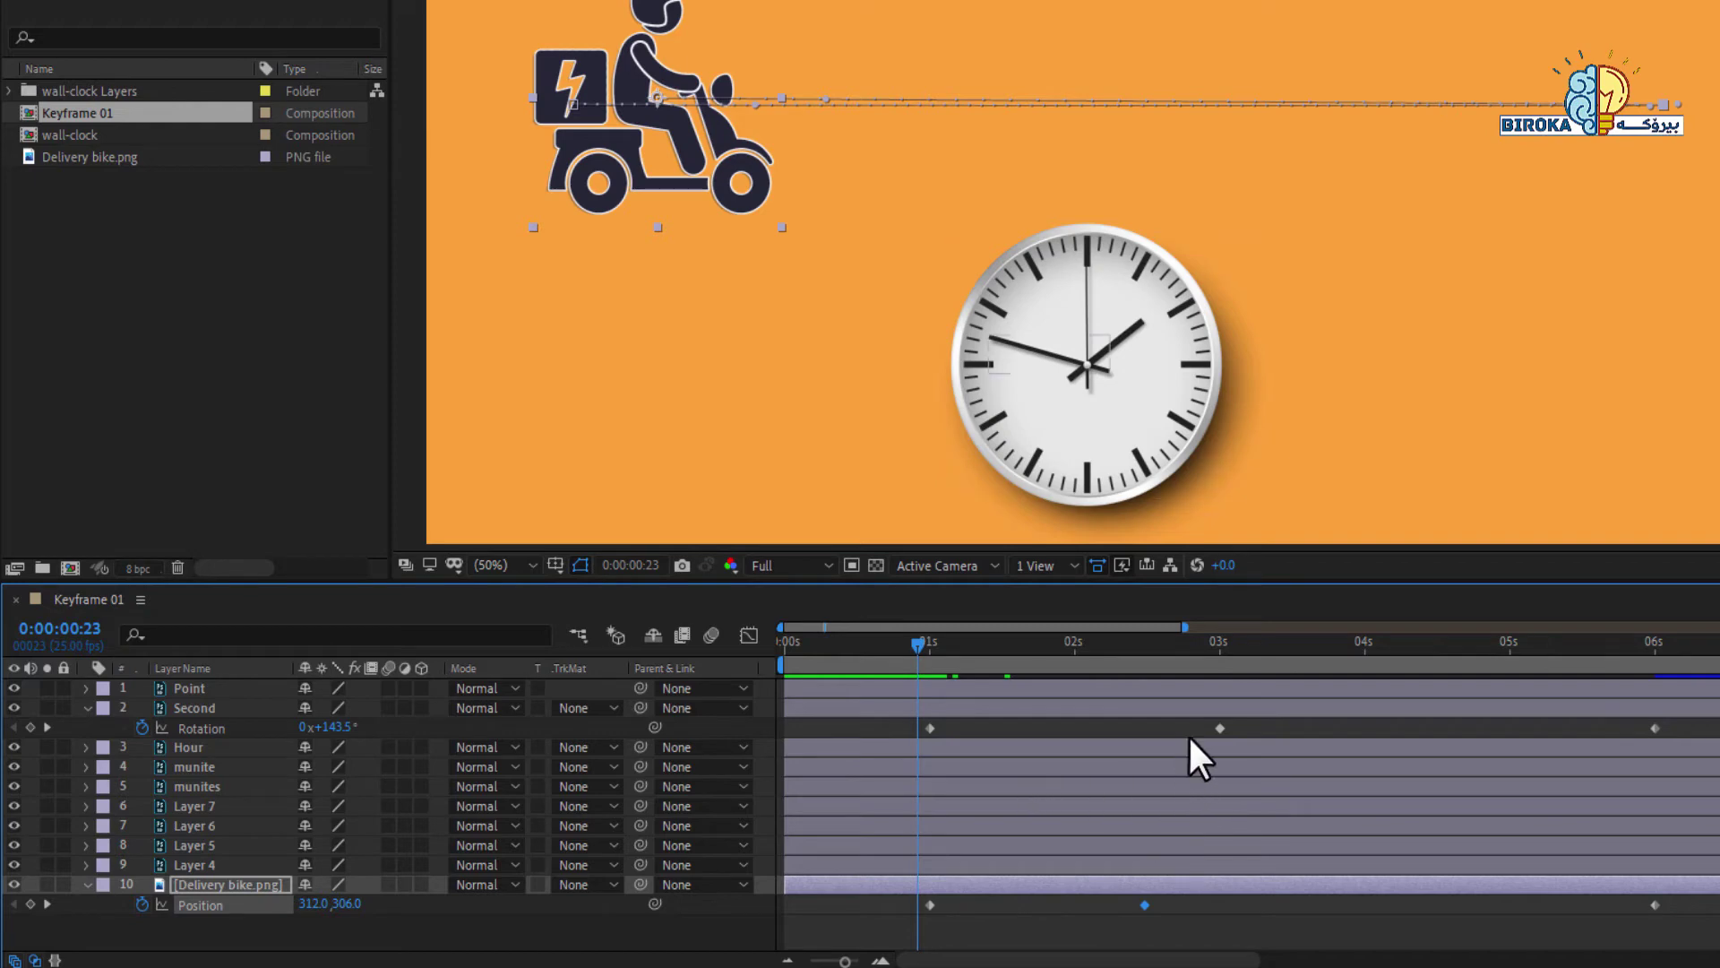
- Move the Second layer's 3-second rotation keyframe to about 0:00:01:12 and preview the clock hand's motion from 0:00:00:23
drag(1220, 726, 1000, 728)
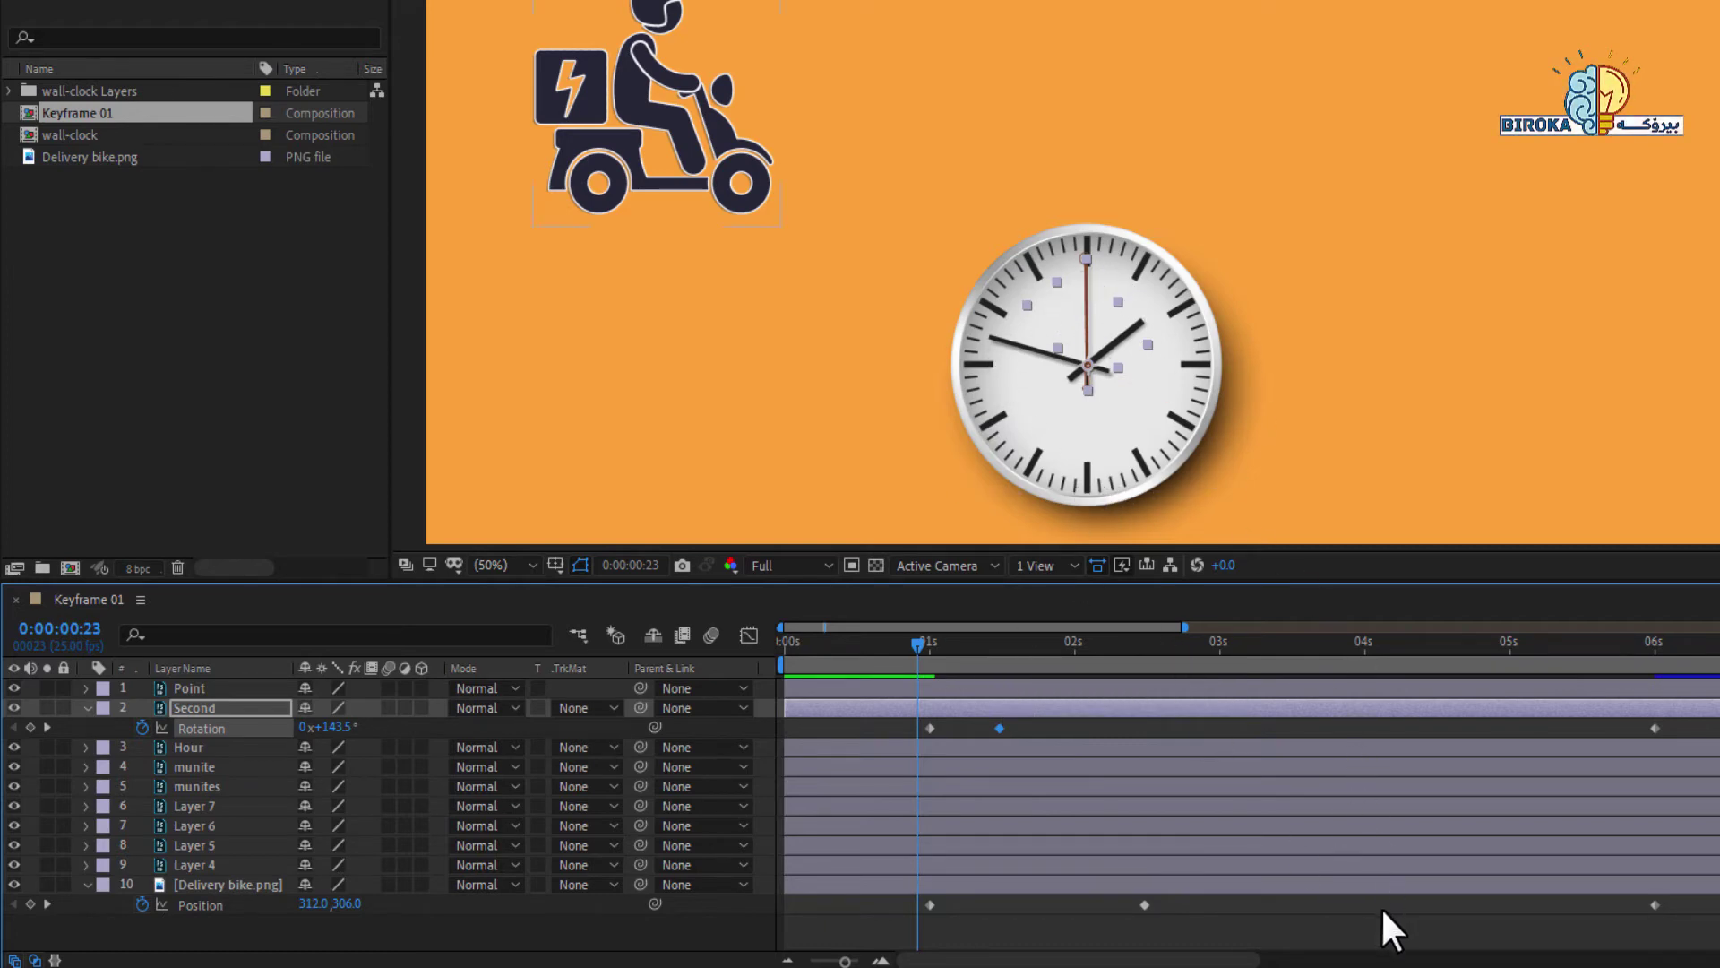
key(space)
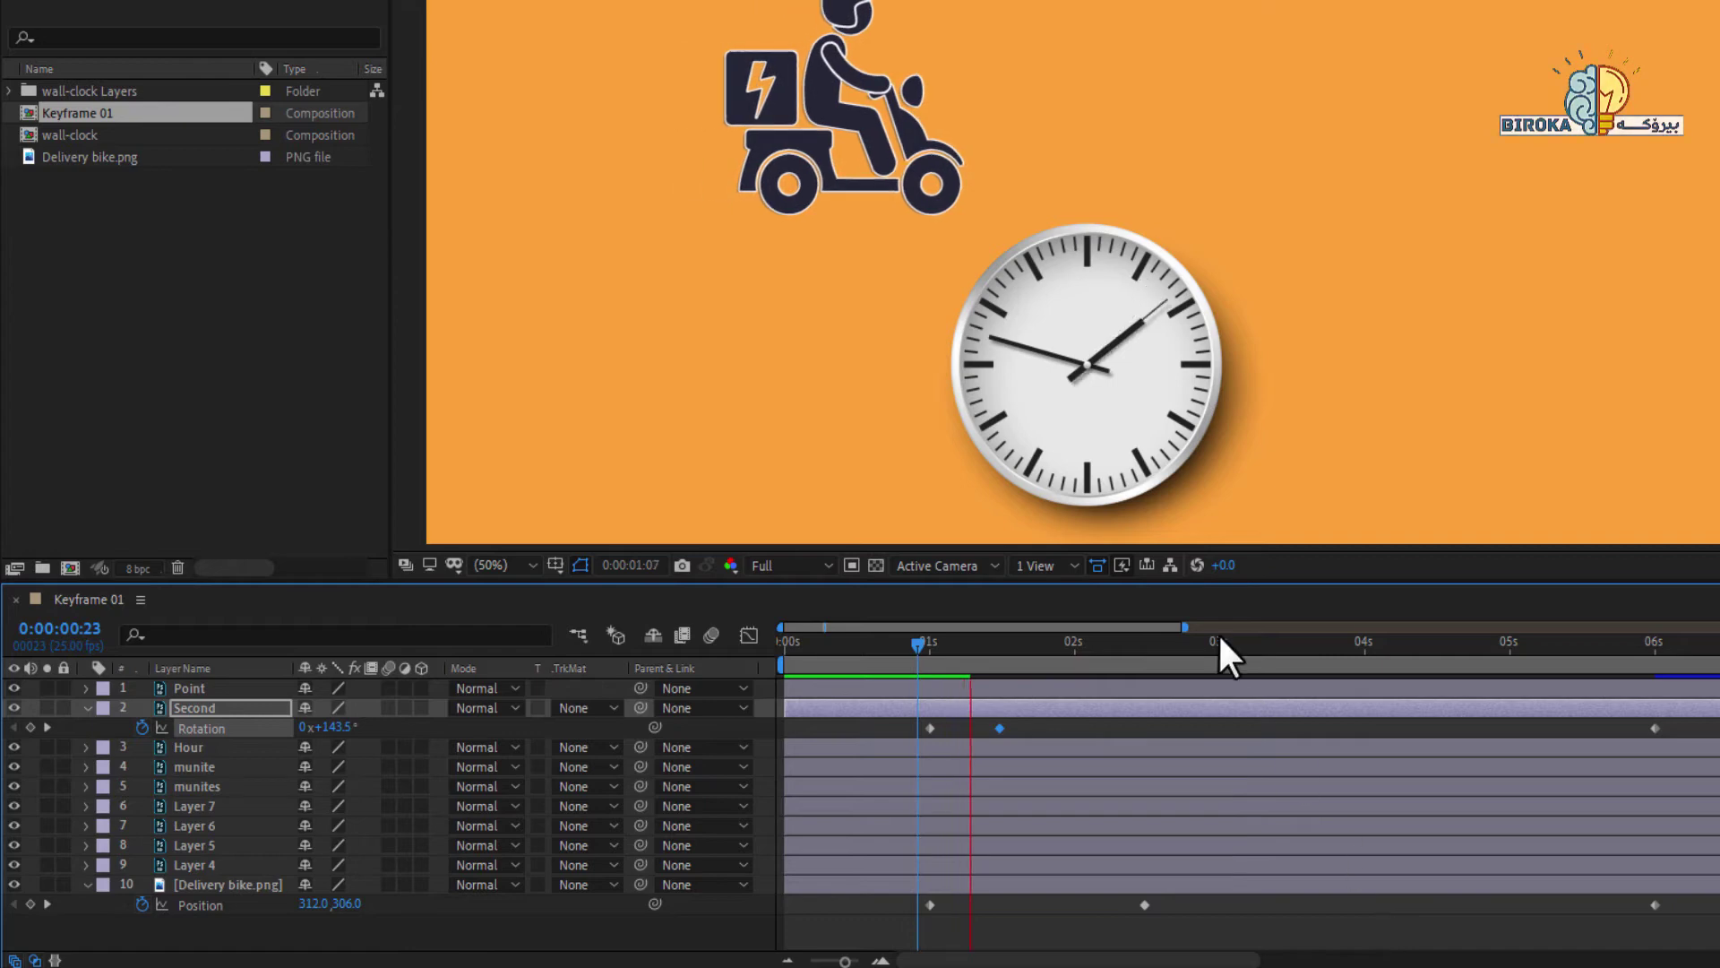
- Move the Second layer's middle rotation keyframe to about 0:00:05:05 and preview the clock and bike together from 0:00:00:24
click(998, 728)
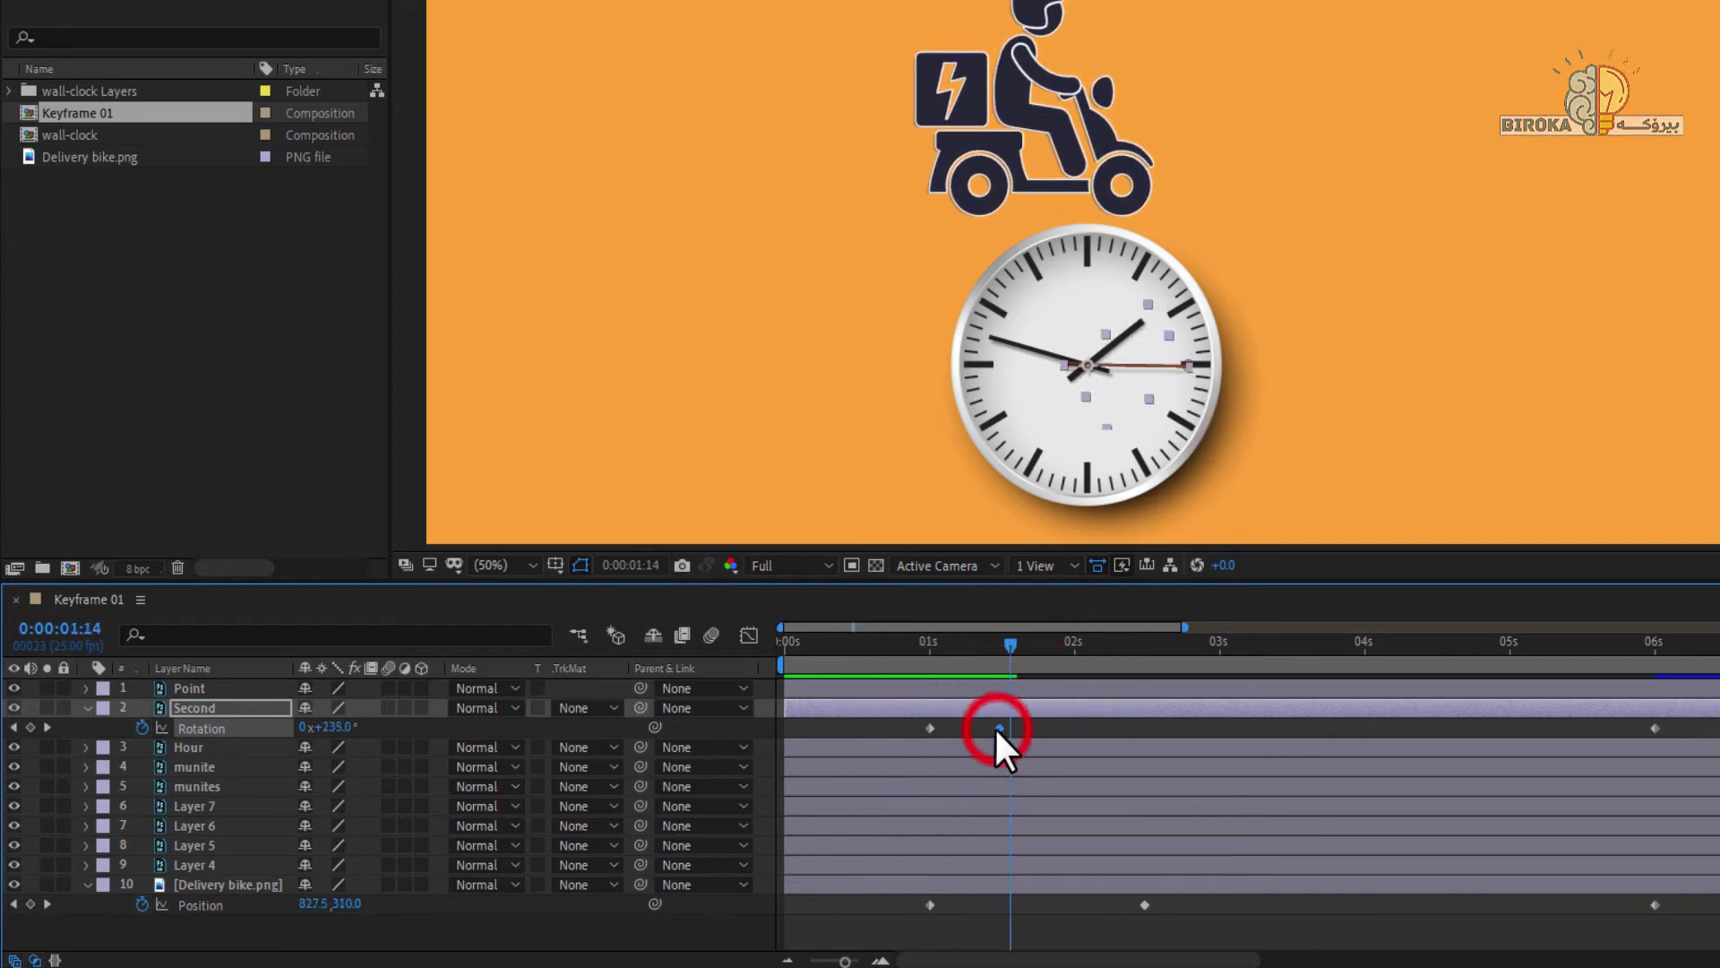
drag(998, 729, 1539, 728)
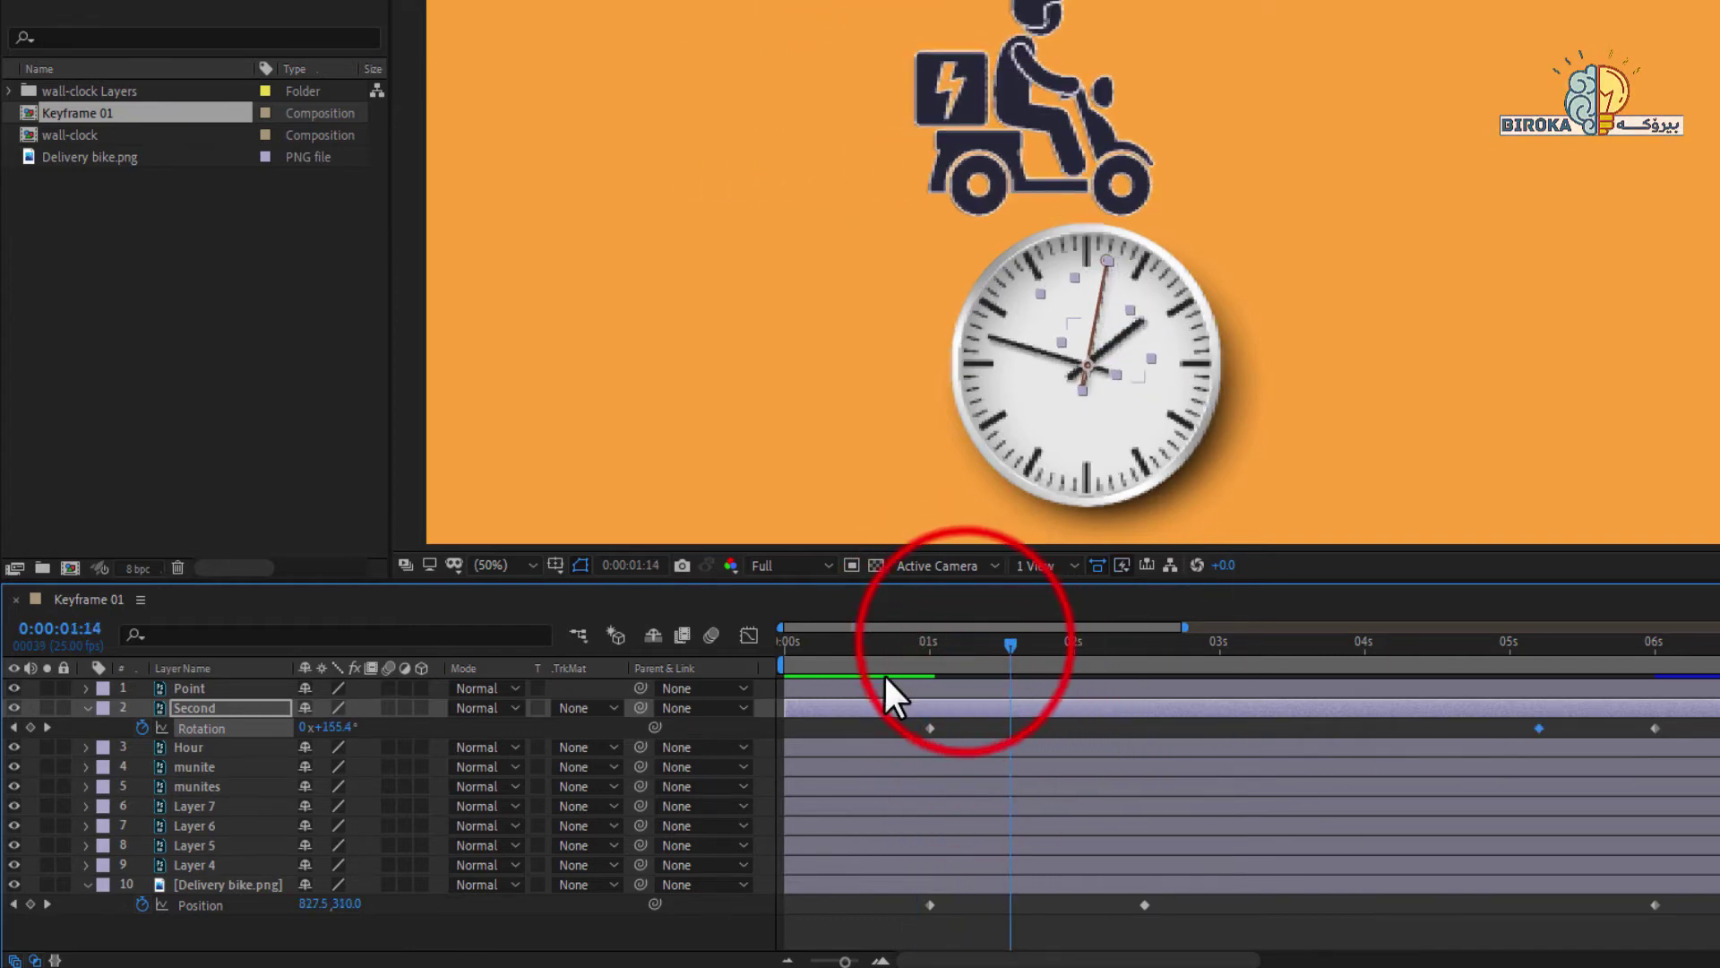
drag(964, 638, 928, 649)
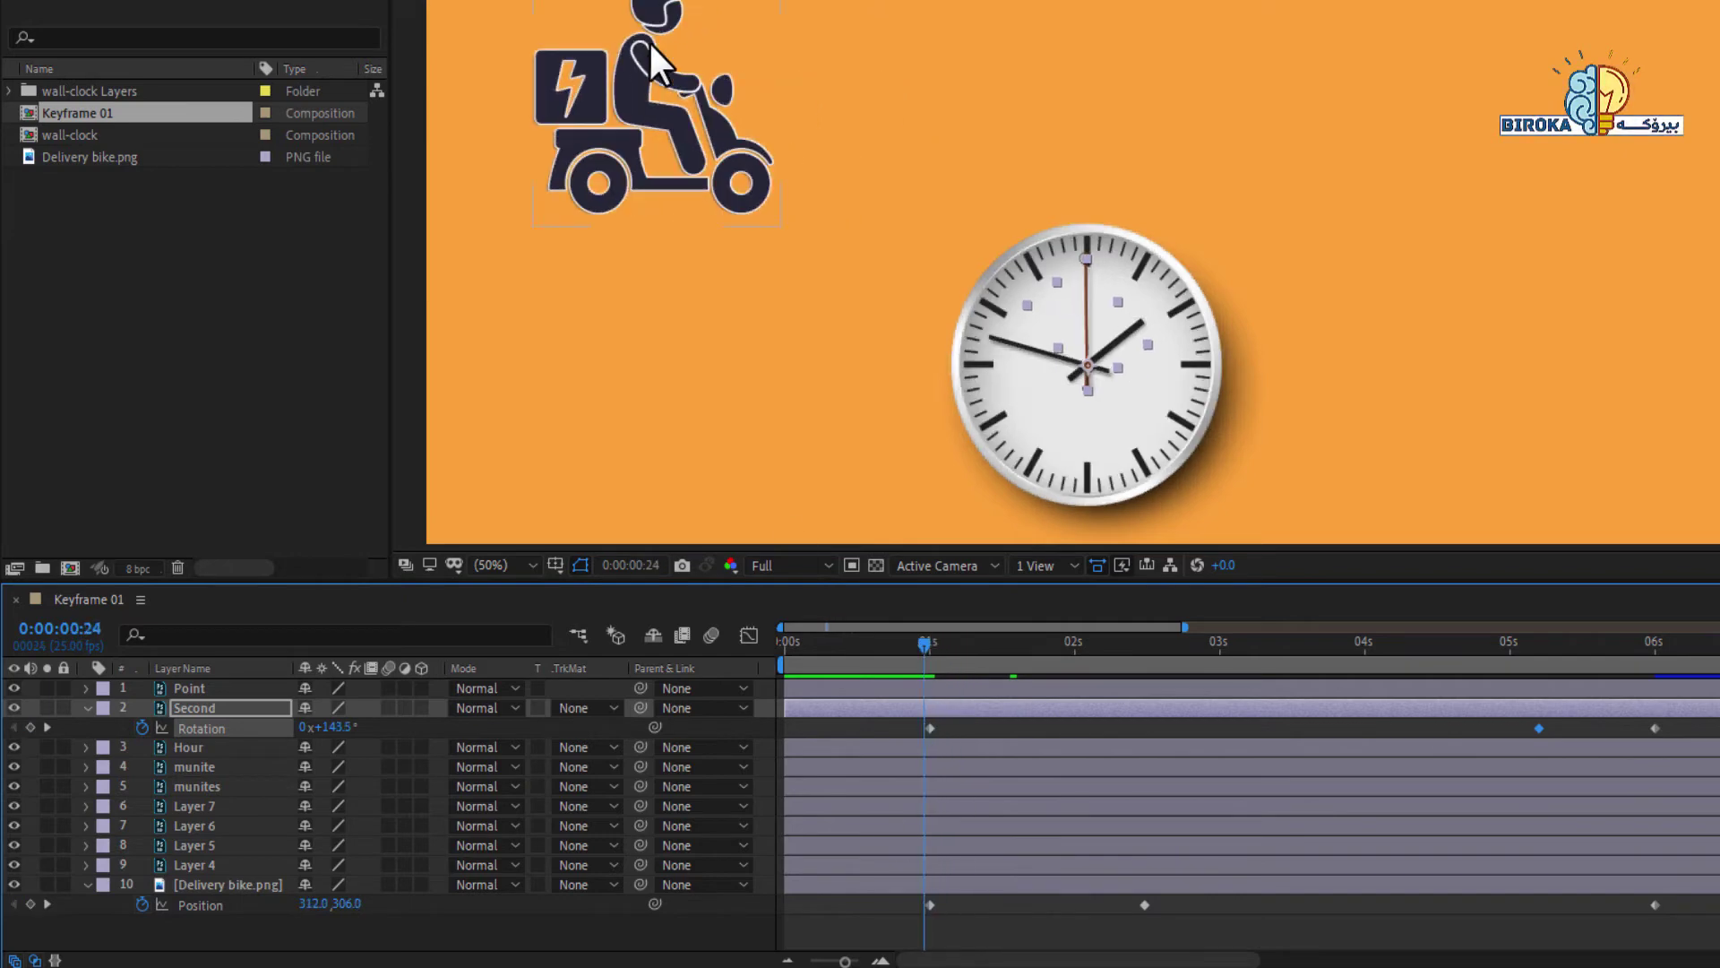
key(space)
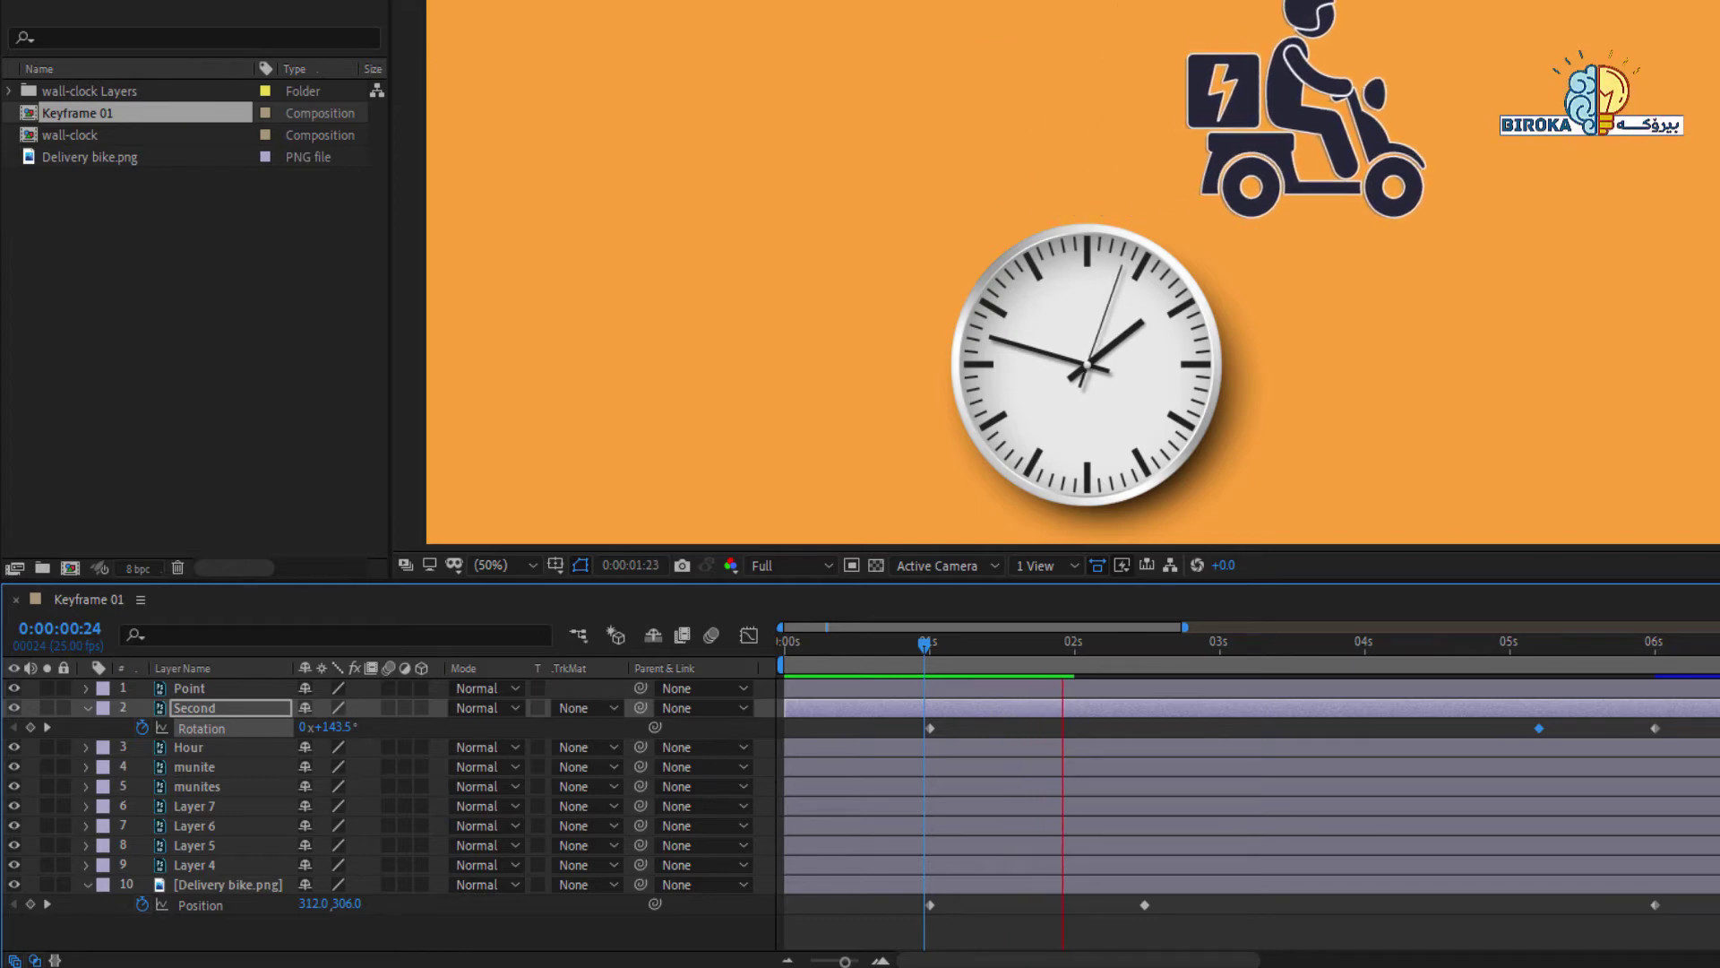
key(space)
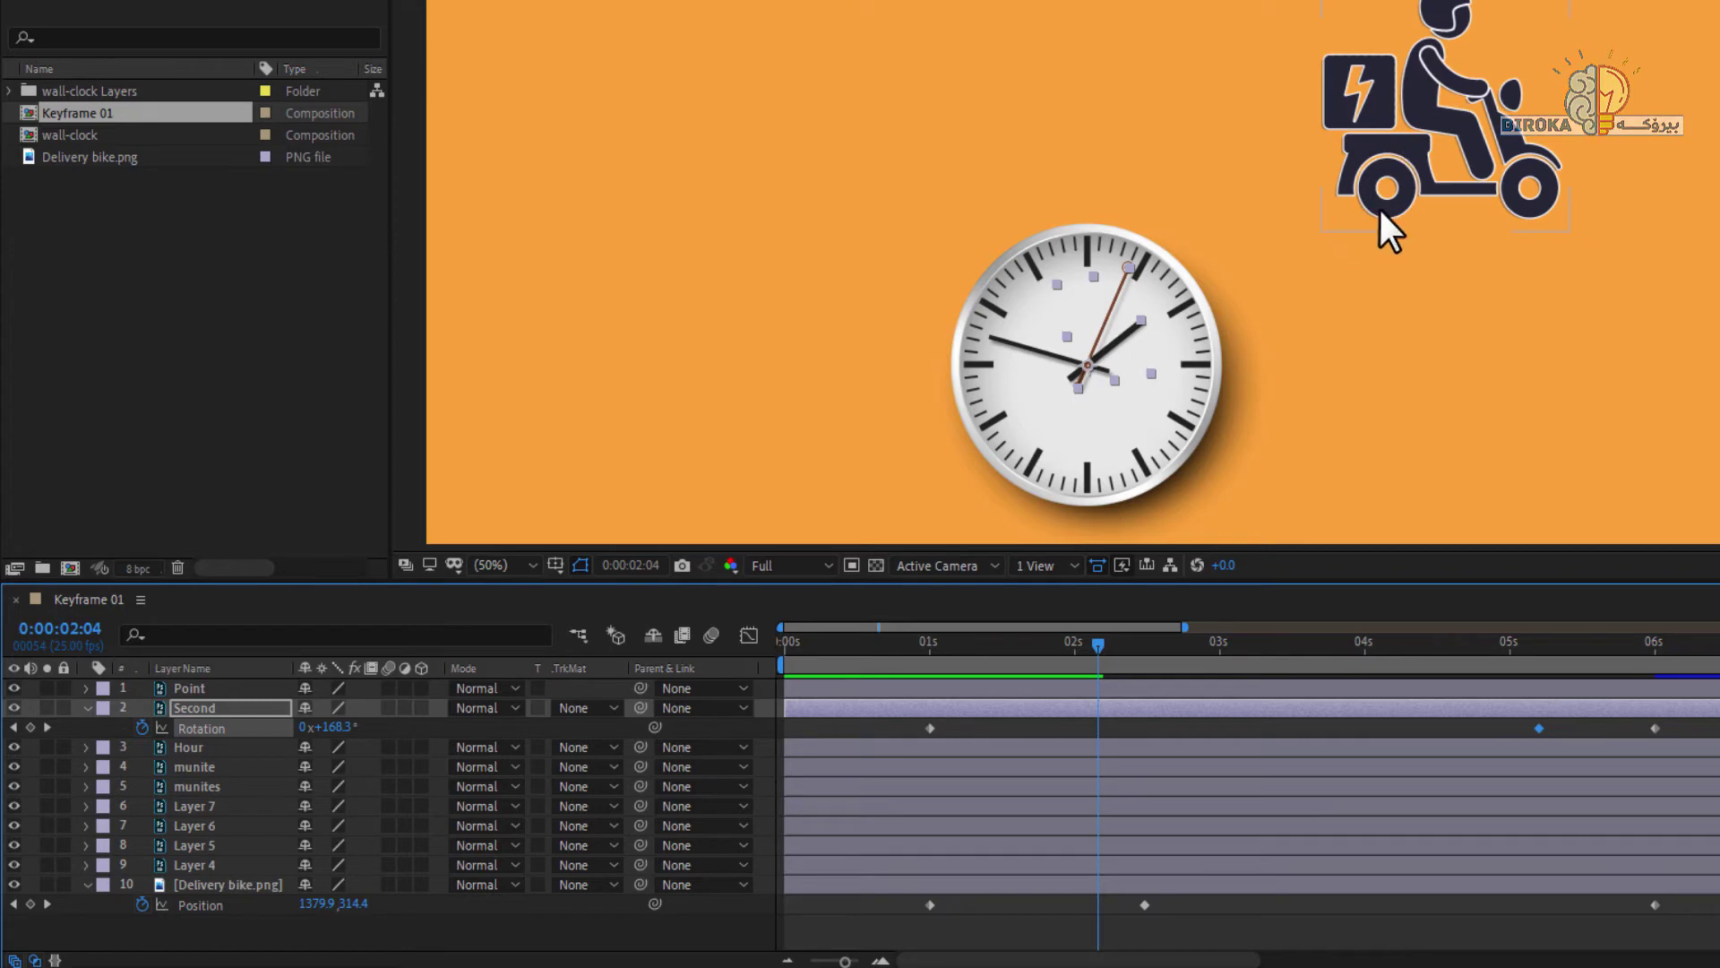
- Move the bike's middle position keyframe to 0:00:02:11 and the Second layer's middle rotation keyframe to about 0:00:02:24
click(1138, 904)
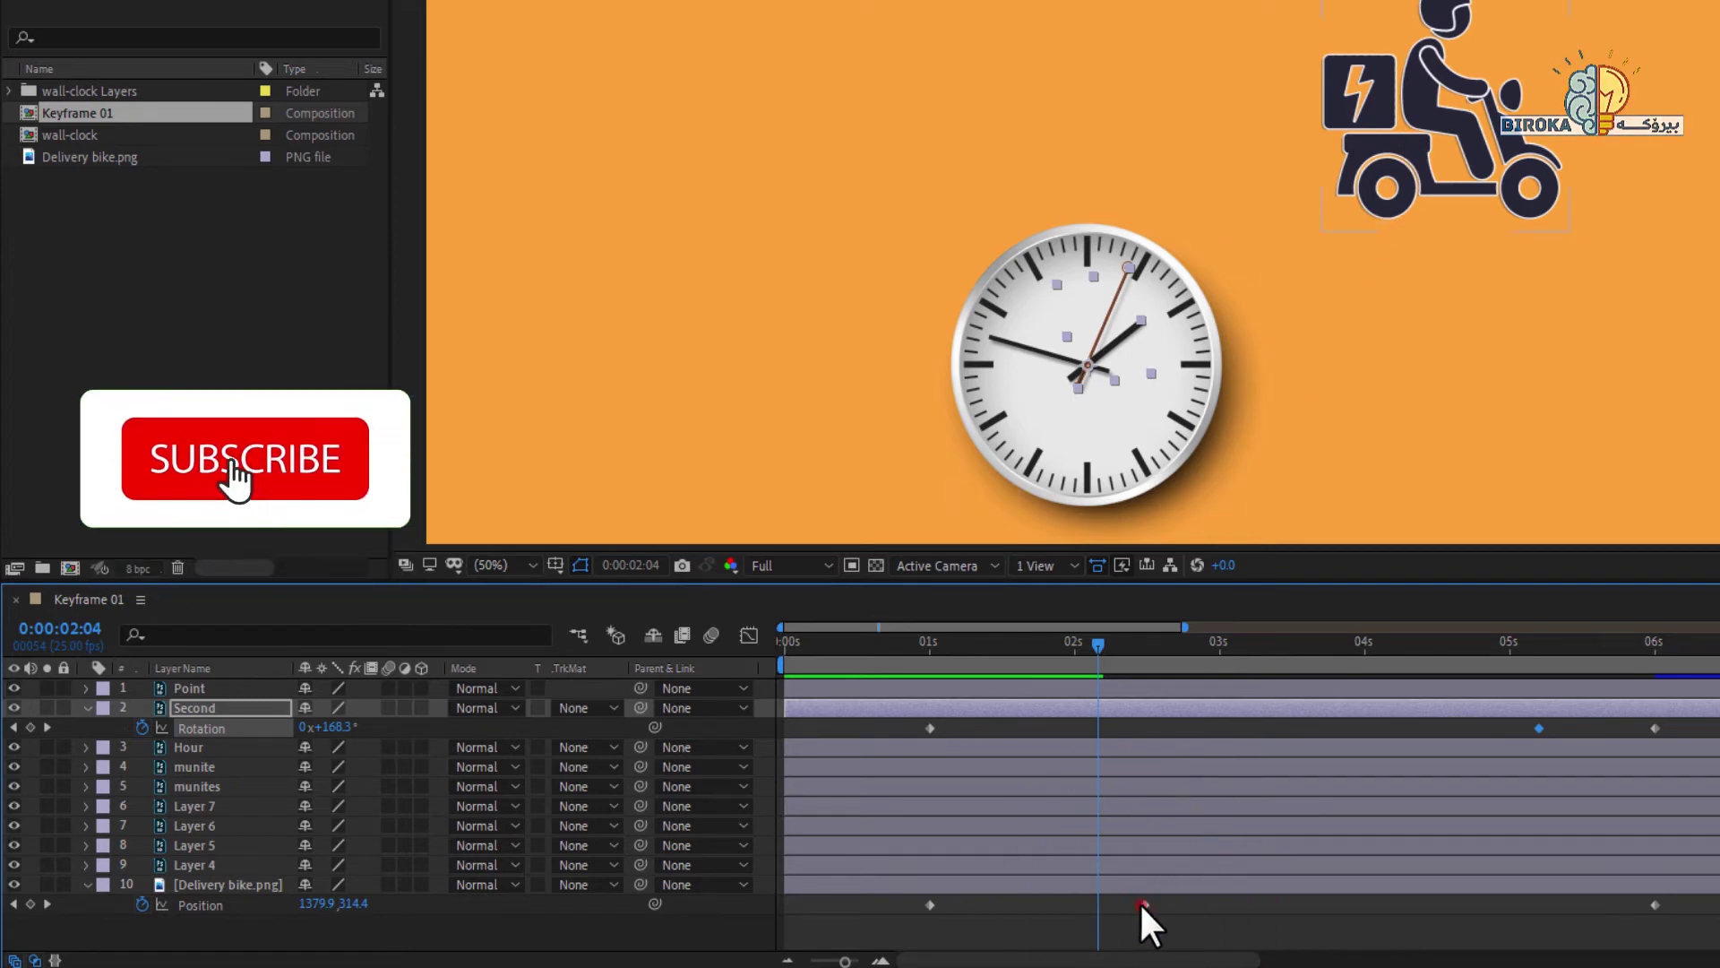
drag(1139, 904, 1137, 905)
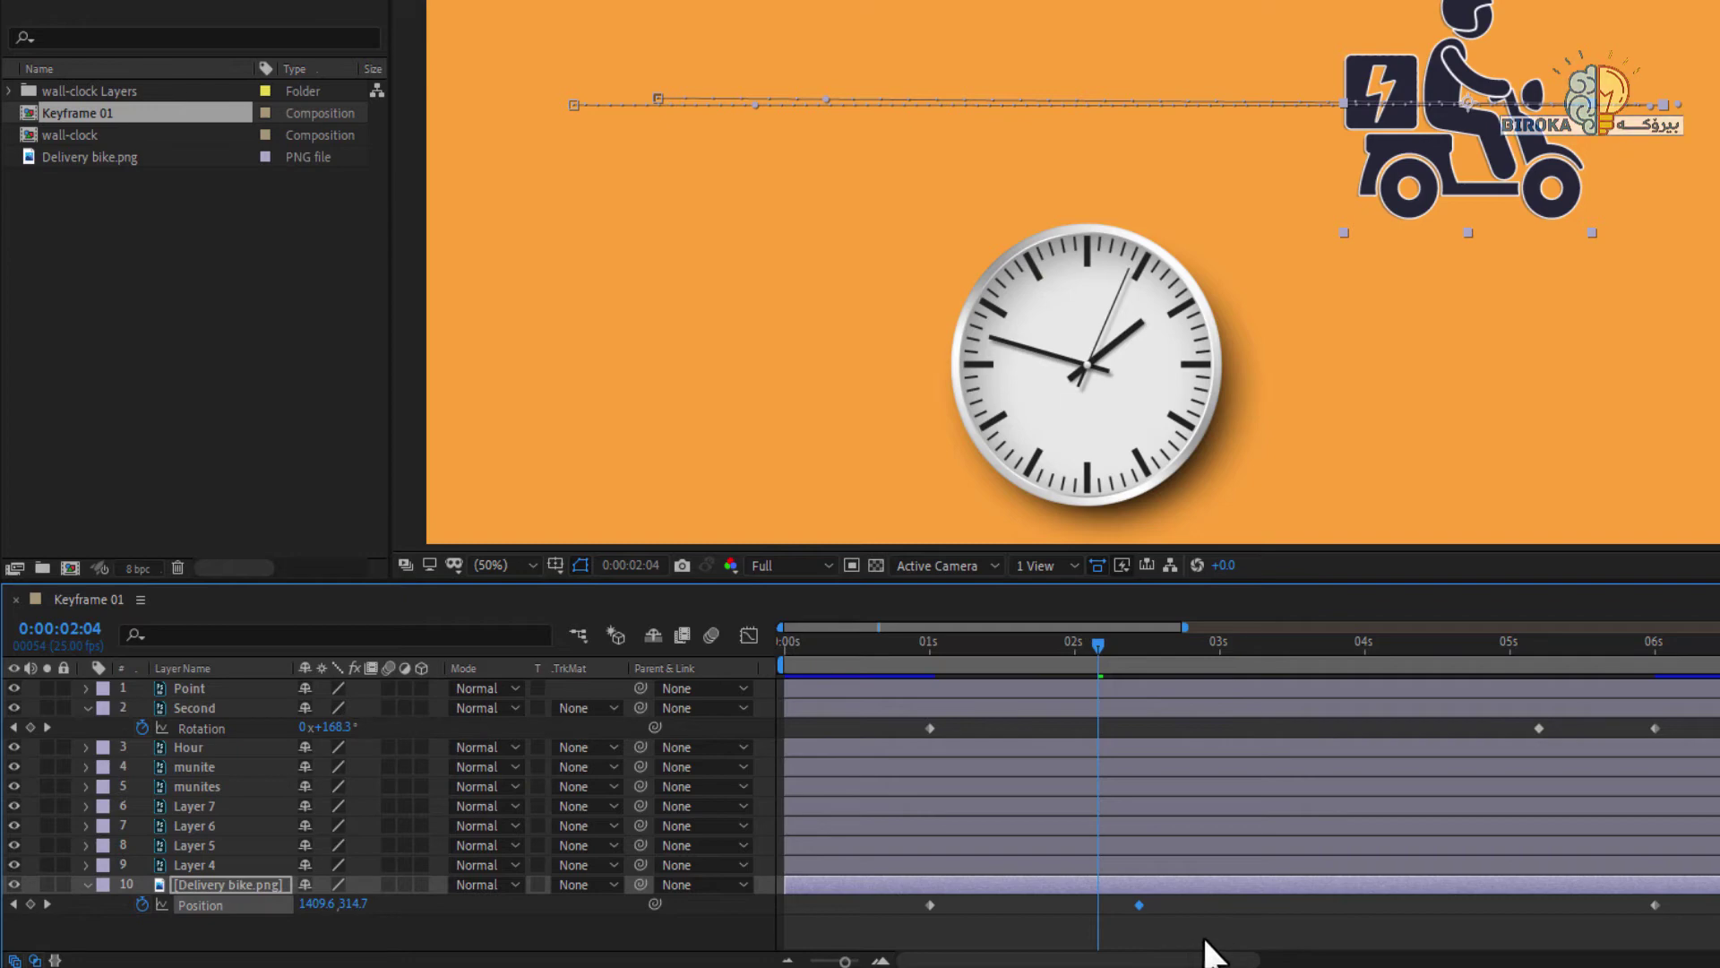
click(1540, 727)
drag(1539, 728, 1189, 728)
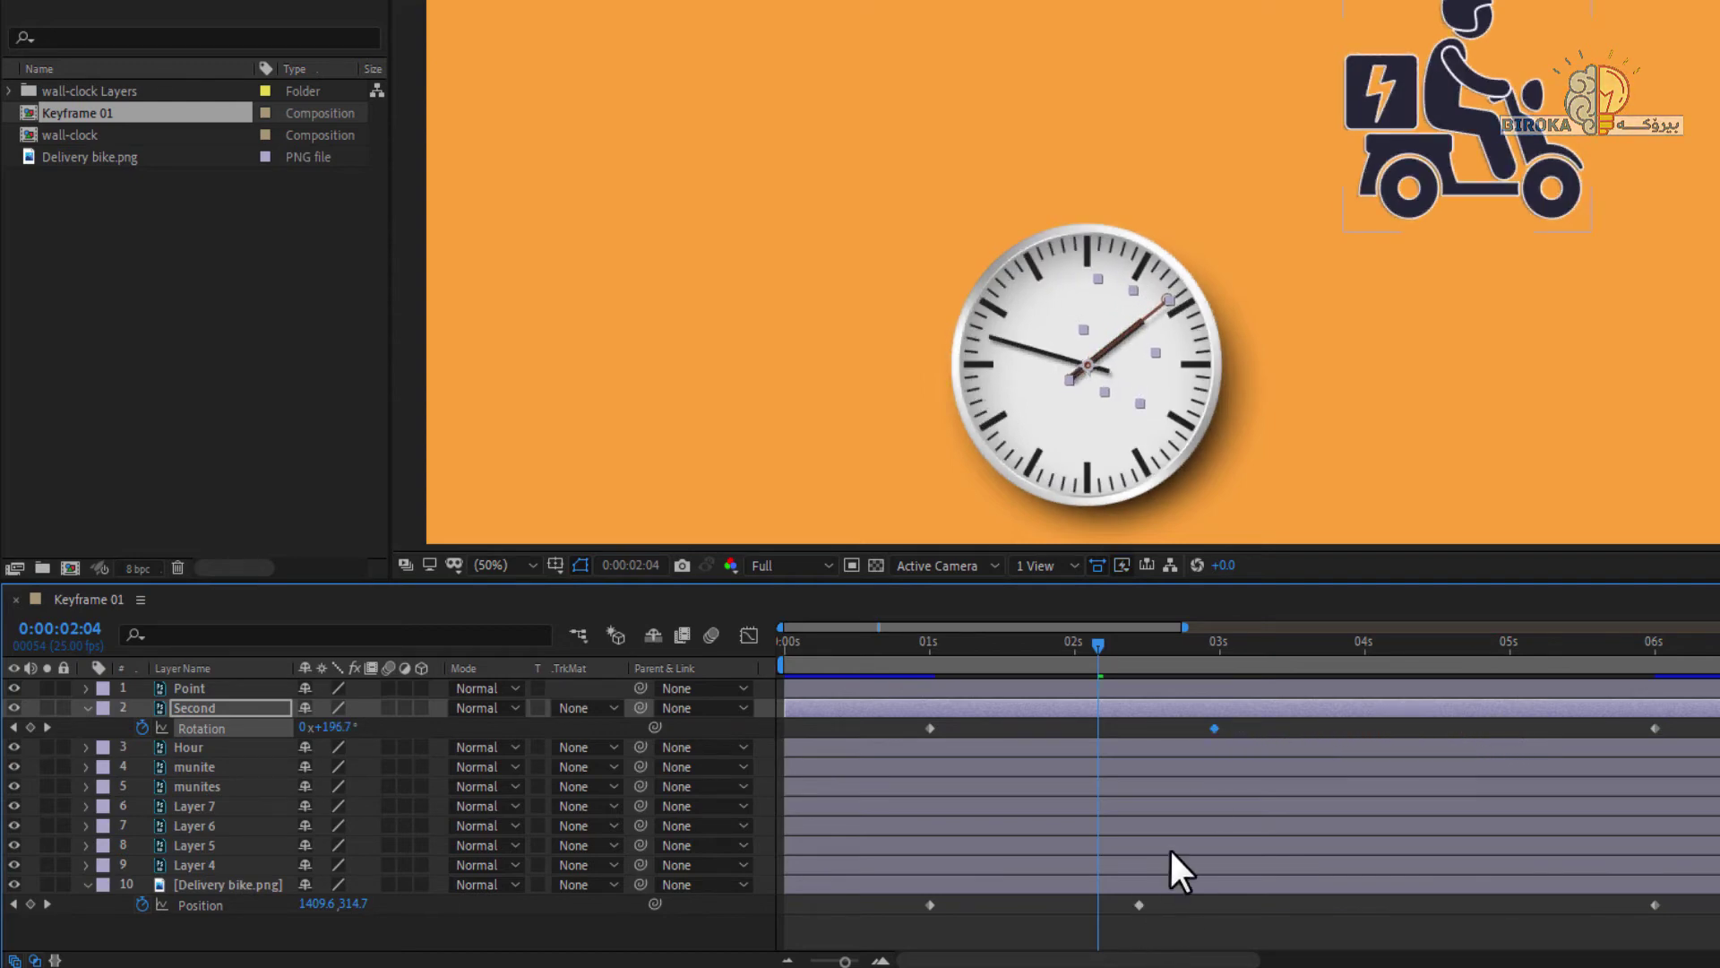
- Snap the Second layer's middle rotation keyframe into exact alignment with the bike's middle position keyframe at 0:00:02:11
shift+click(1211, 728)
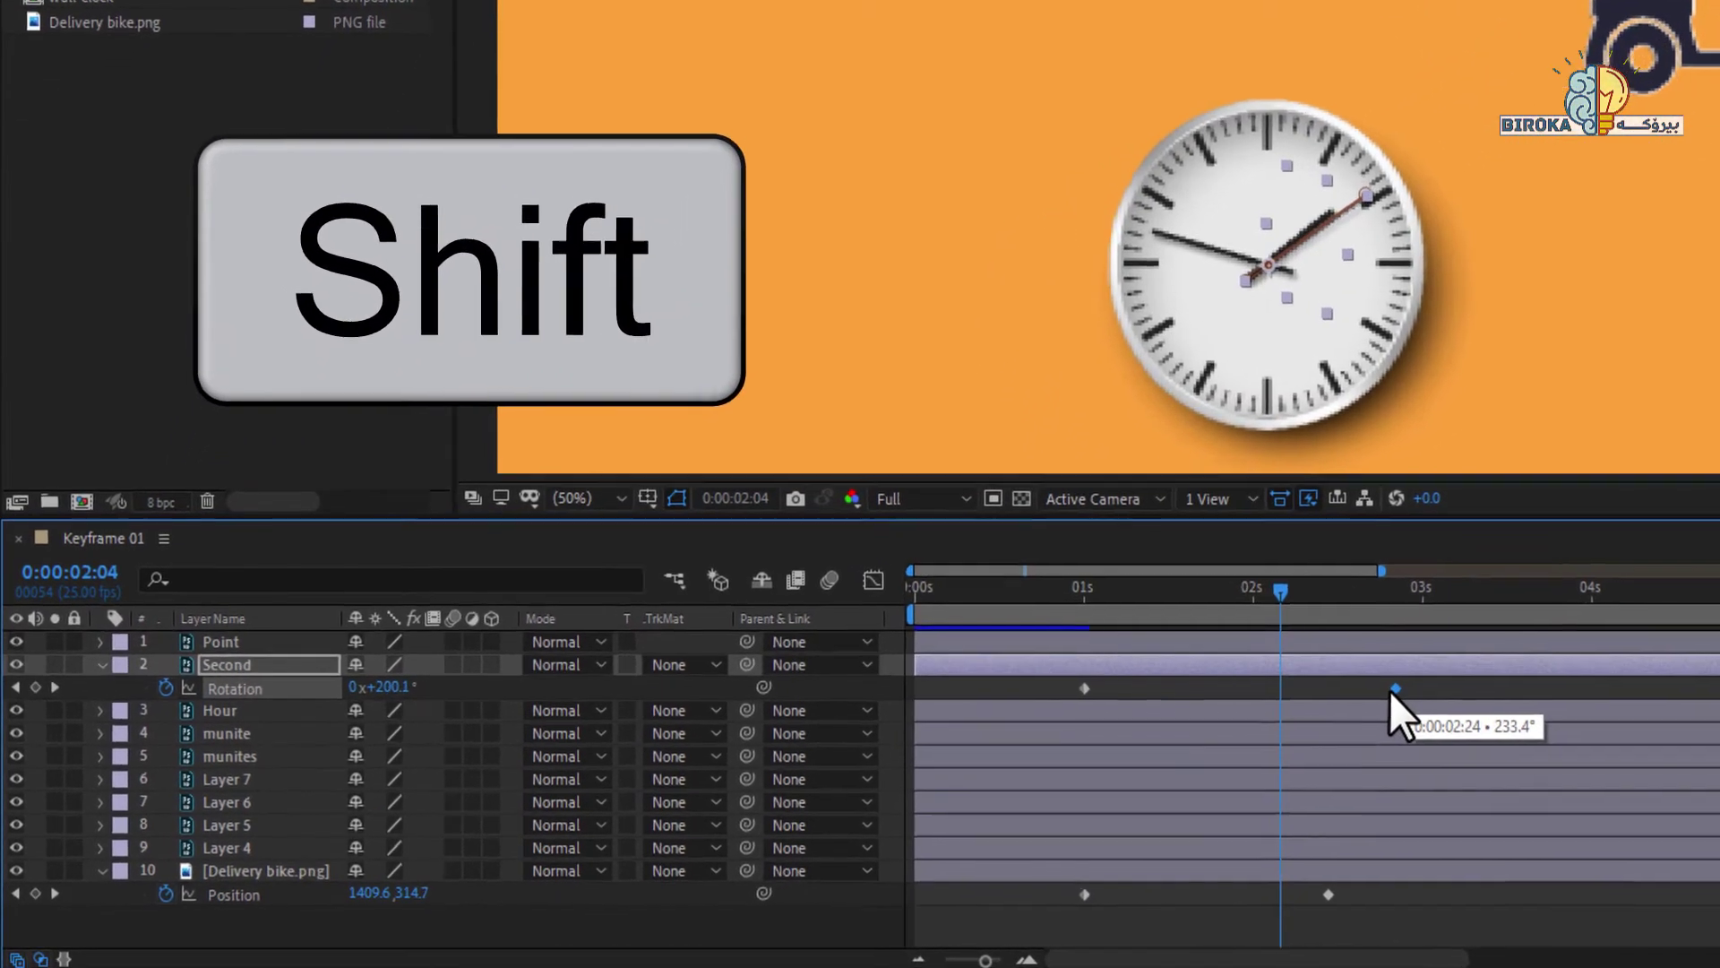
drag(1214, 727, 1162, 731)
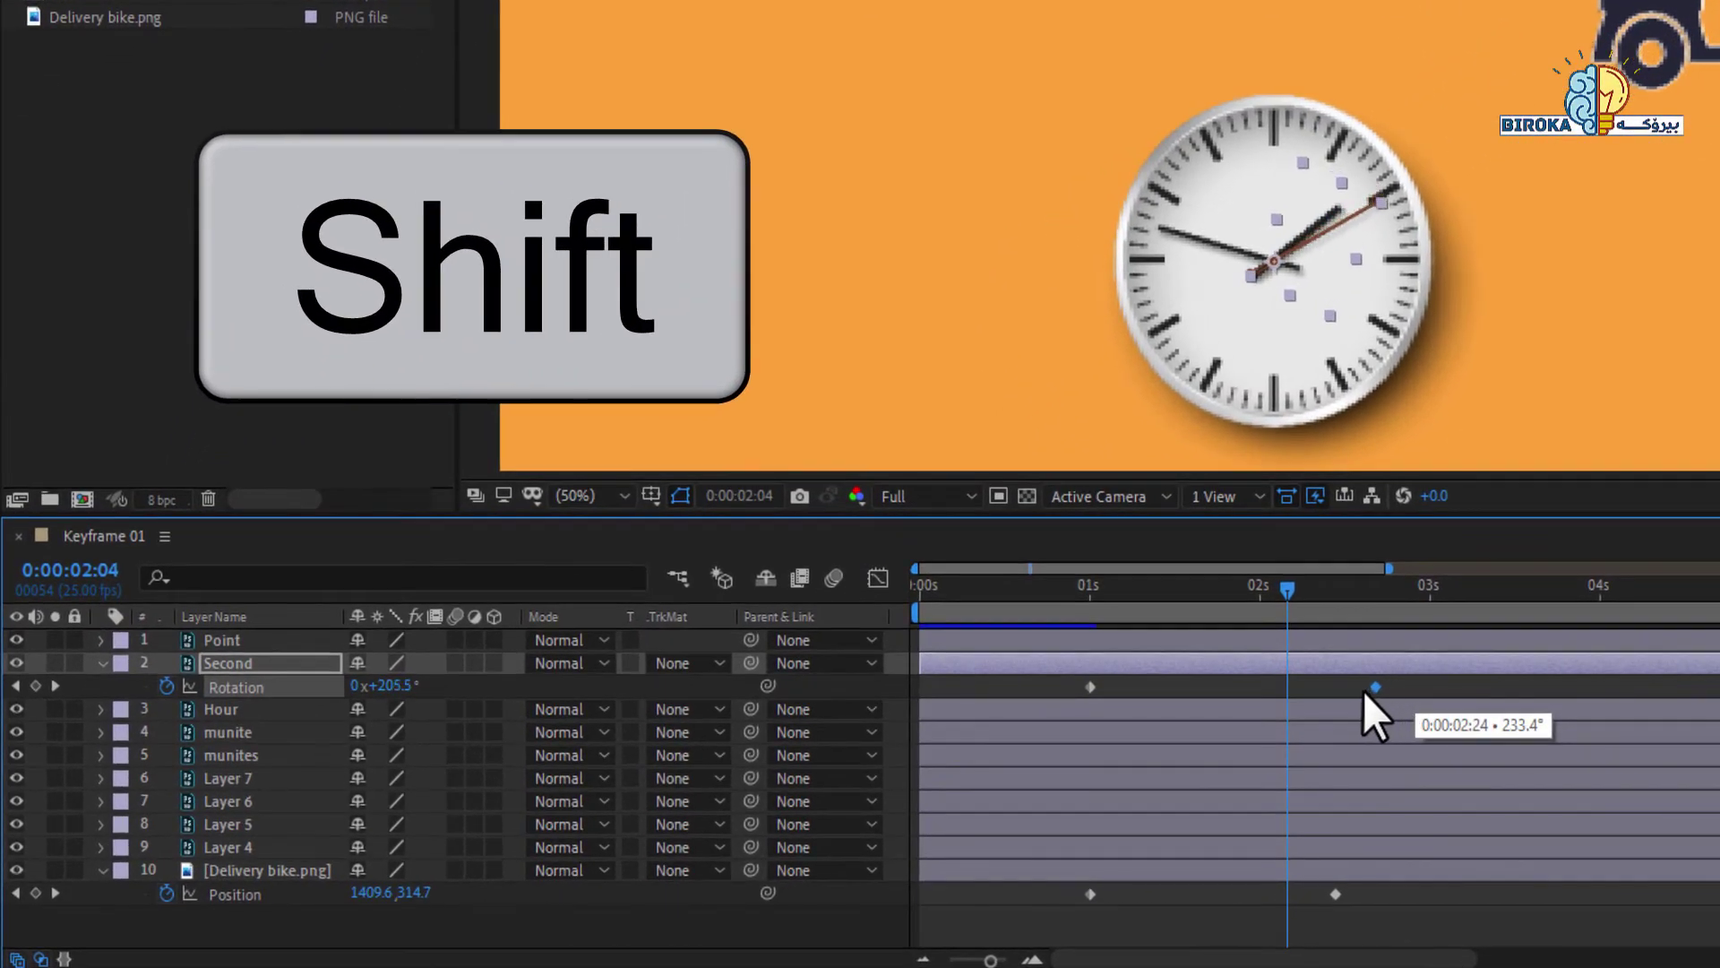
mouse_move(1364, 692)
mouse_down()
mouse_move(1330, 690)
mouse_move(1403, 703)
mouse_move(1309, 688)
mouse_move(1333, 688)
mouse_up()
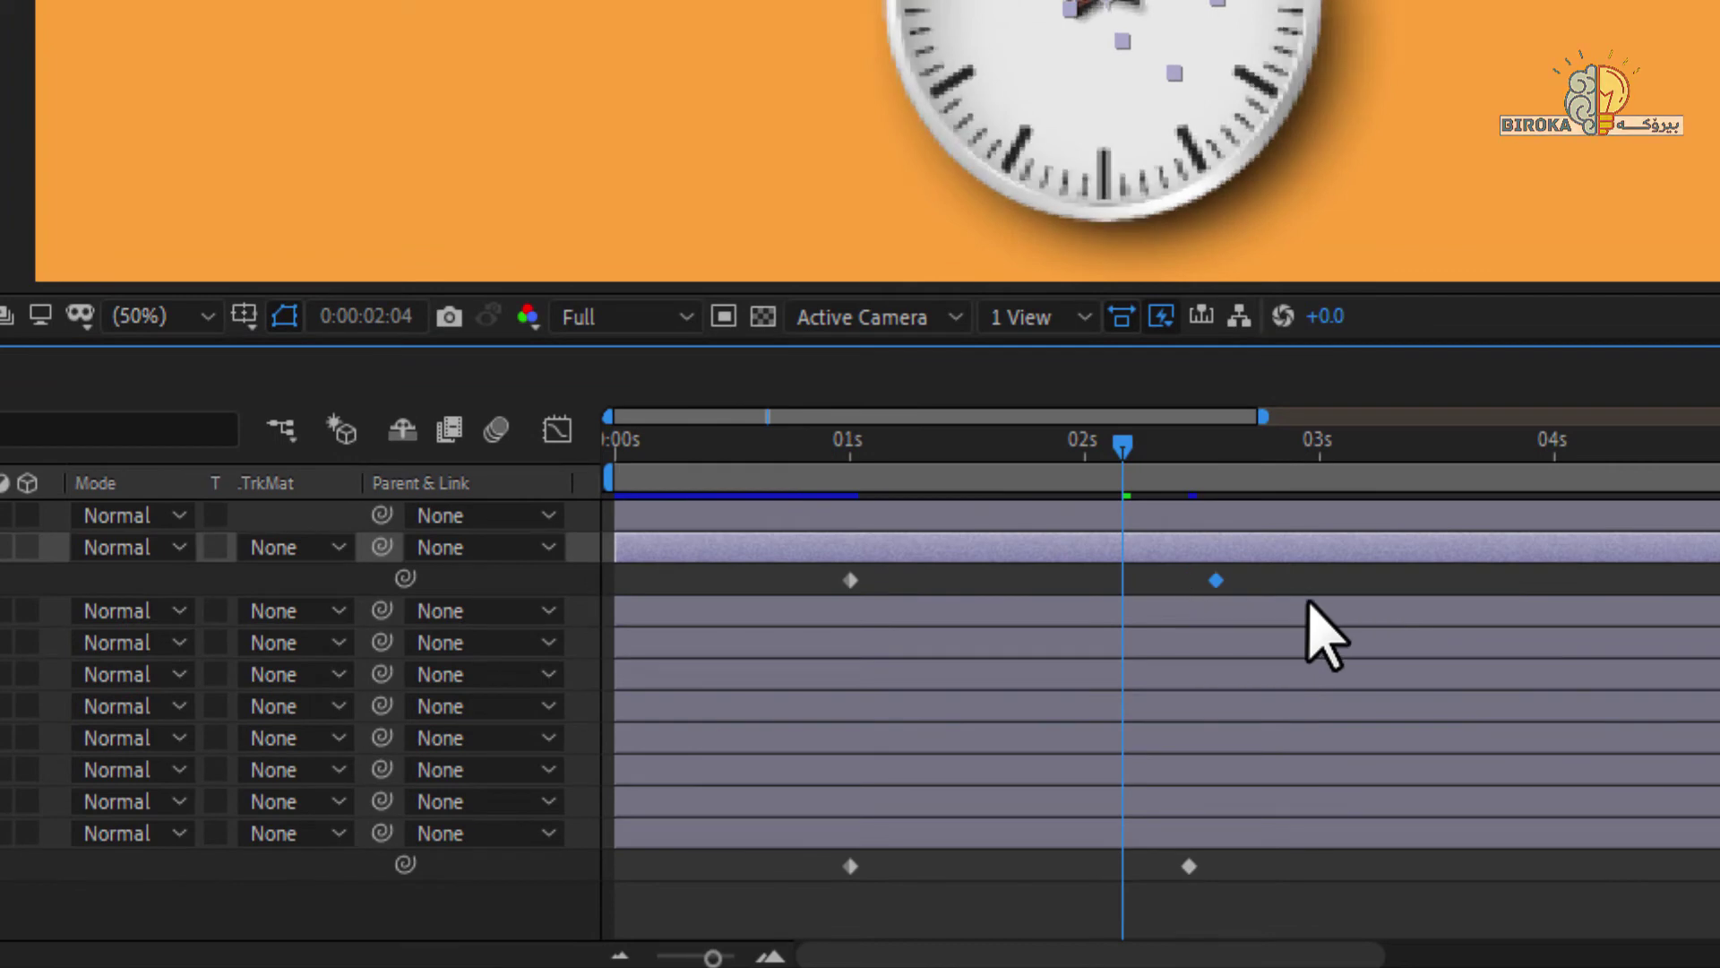
drag(1216, 581, 1190, 581)
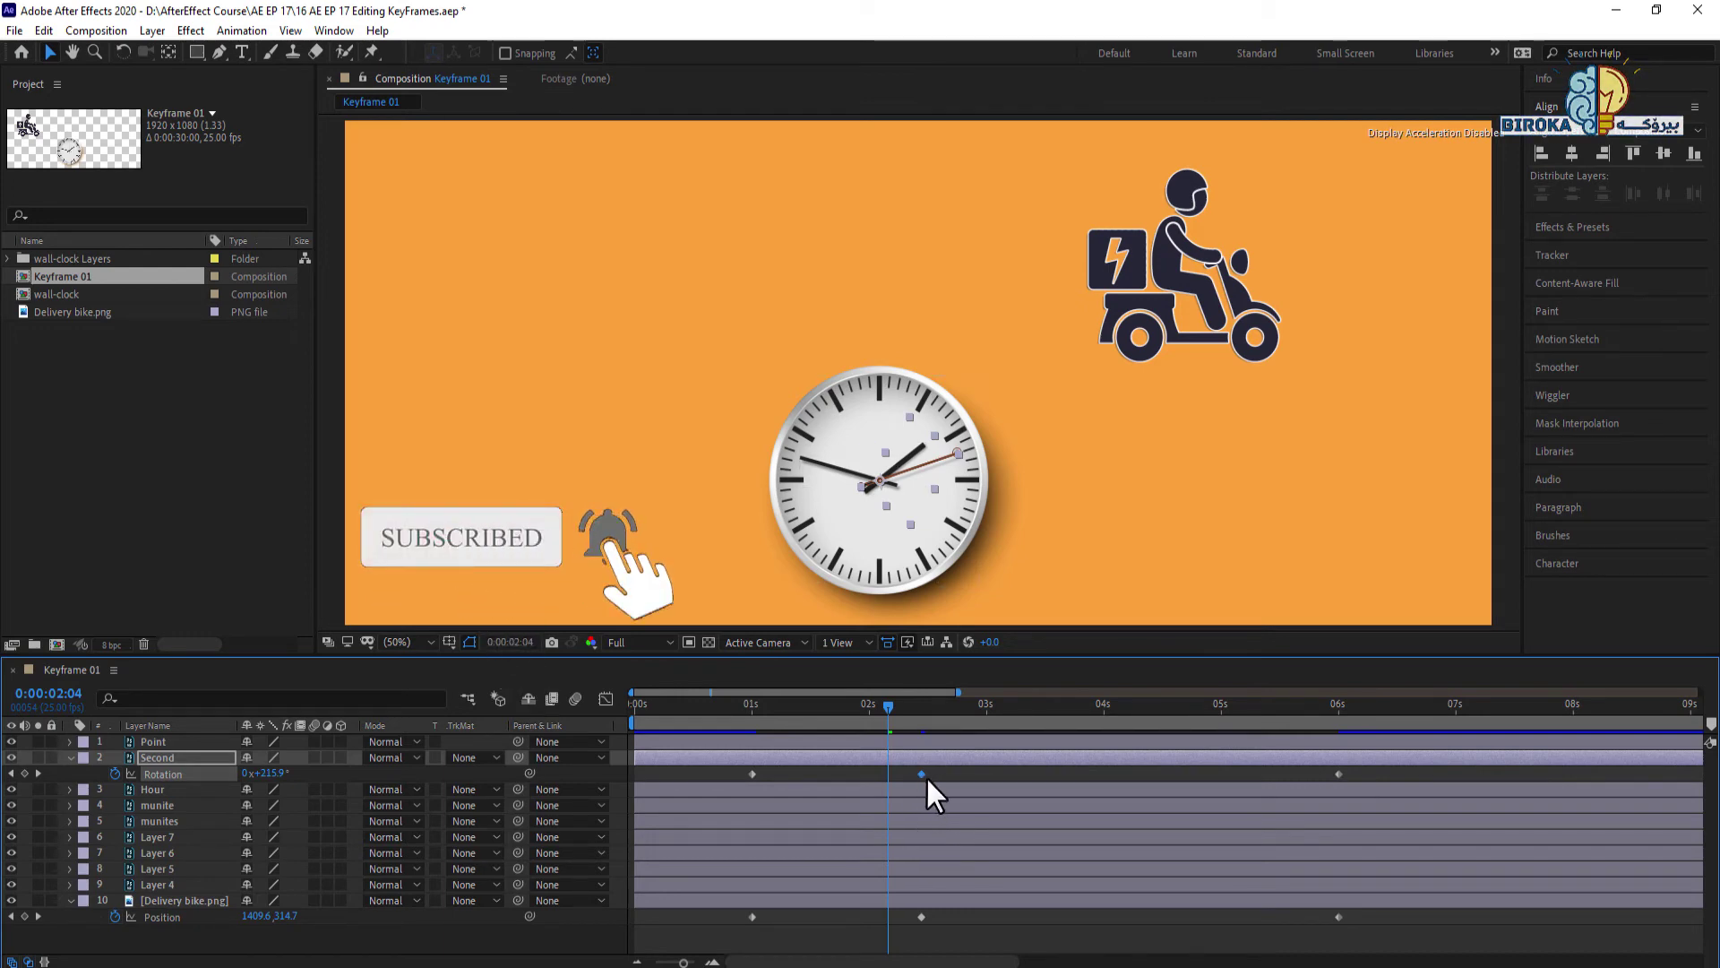
- Shift the Second layer's middle rotation keyframe to about 0:00:02:22 and snap it back in line with the bike's middle position keyframe
drag(925, 774, 985, 777)
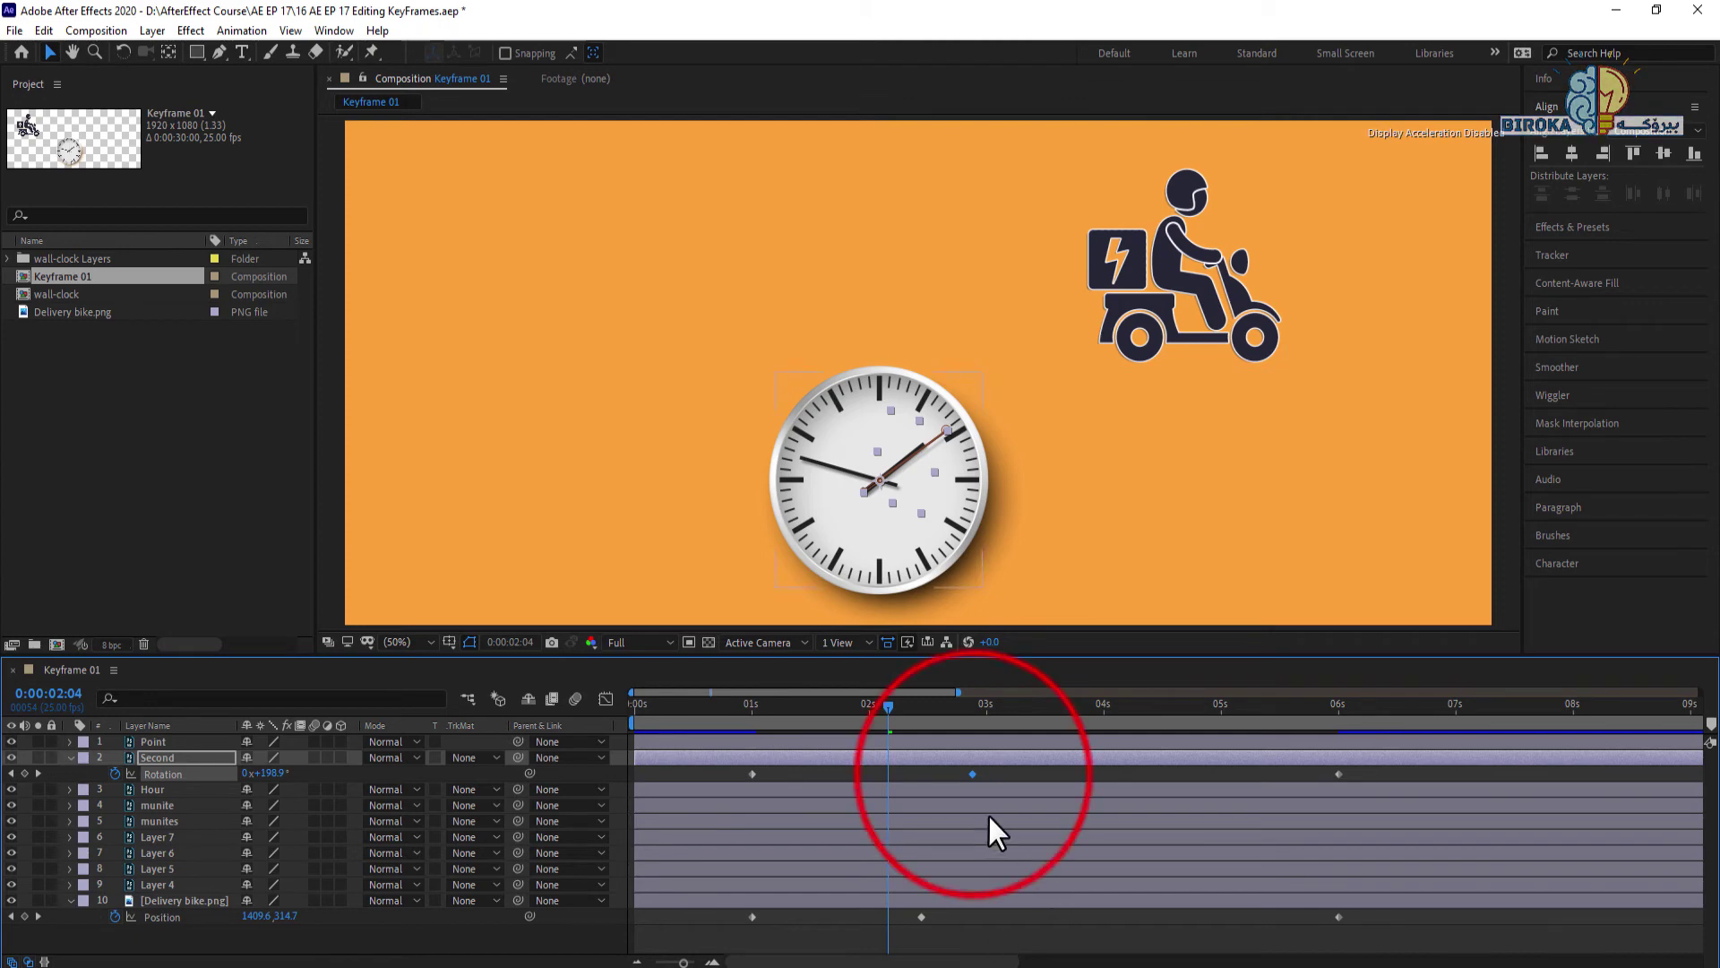
drag(973, 774, 920, 770)
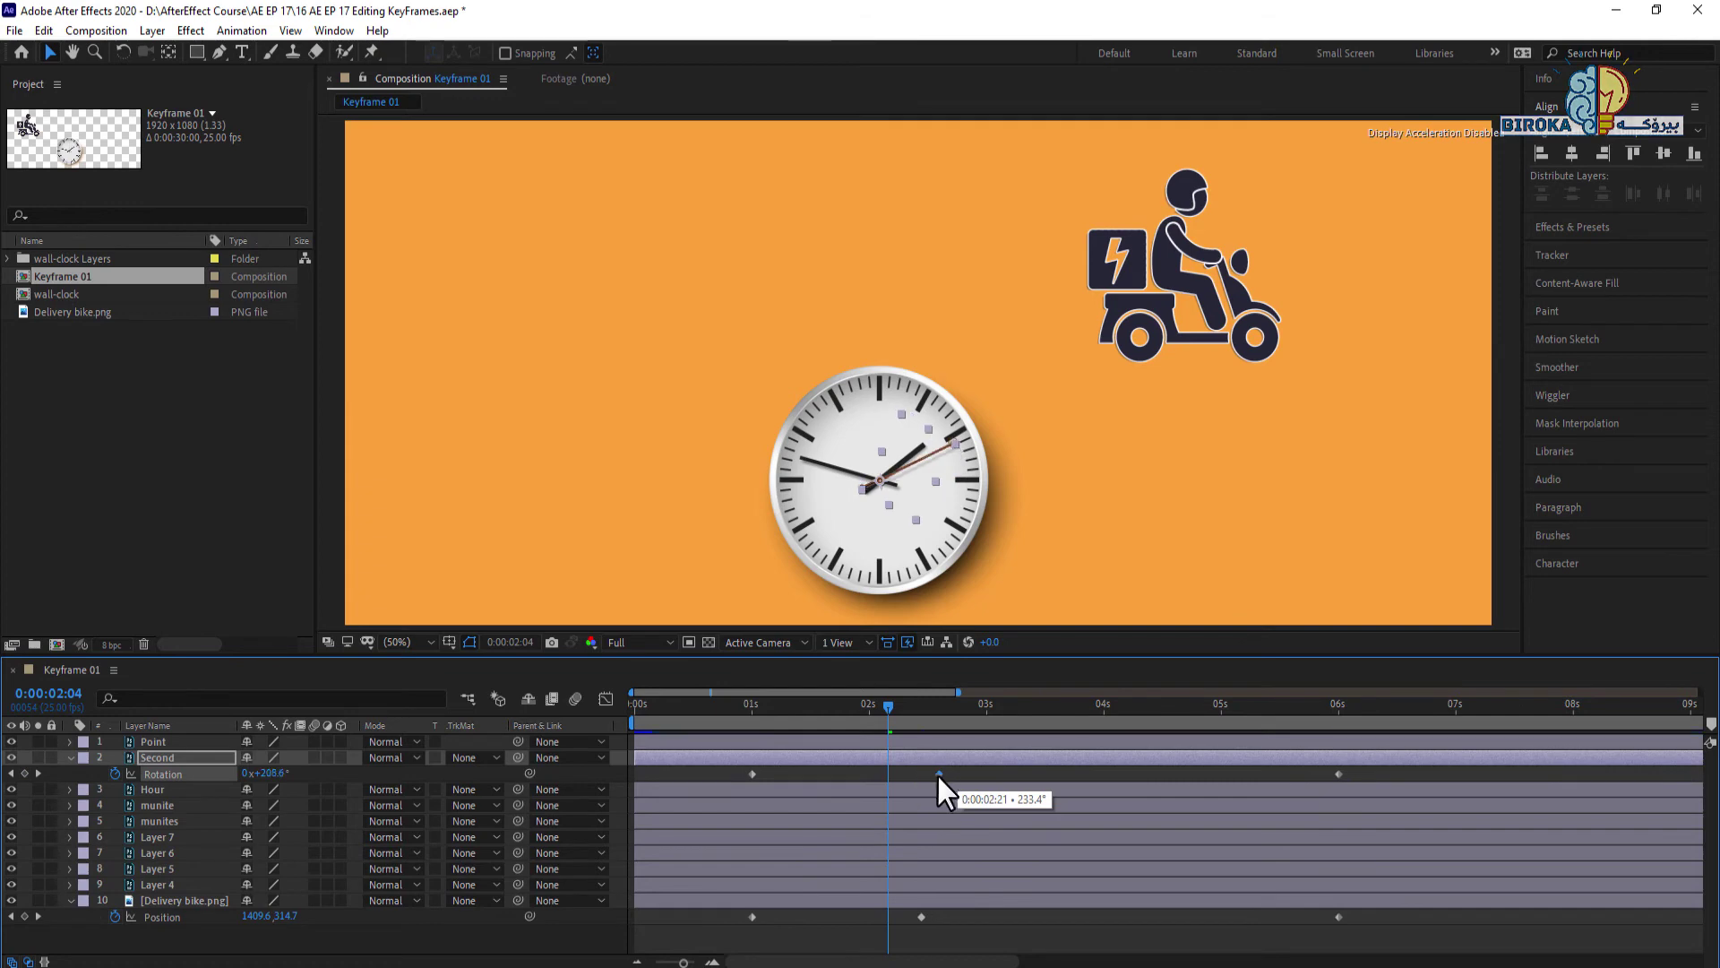
drag(923, 772, 925, 728)
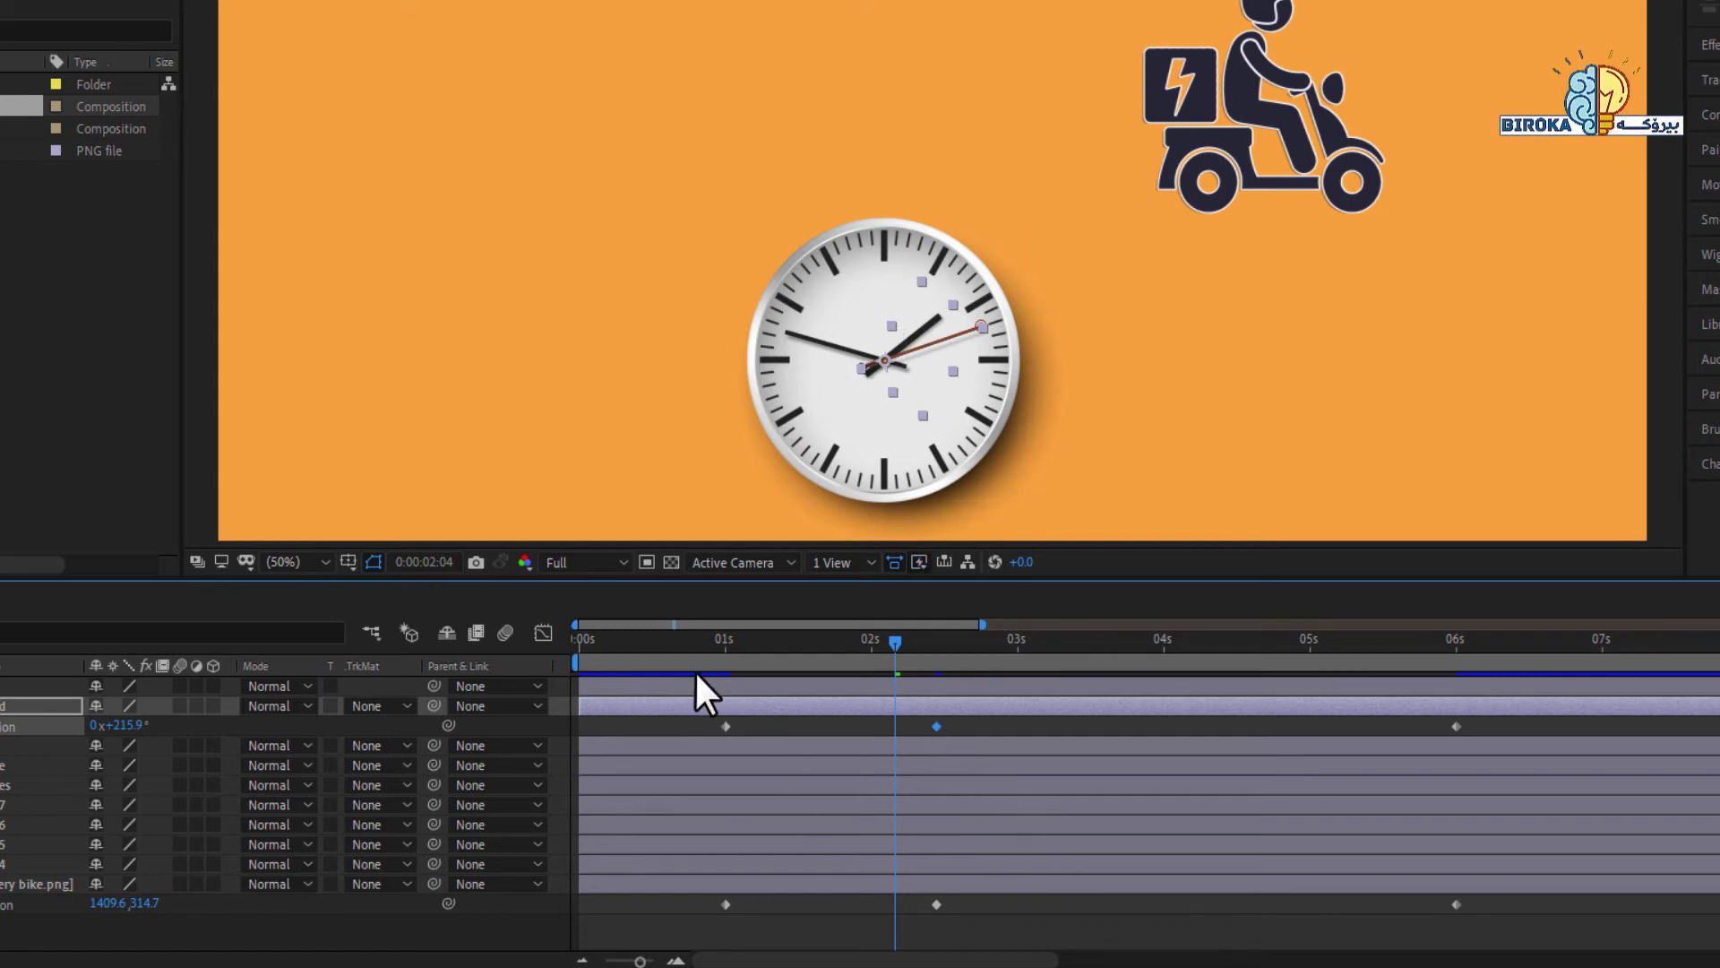
- Preview the clock and bike together from 0:00:00:22 and place the playhead on the aligned middle keyframes at 0:00:02:11
click(707, 647)
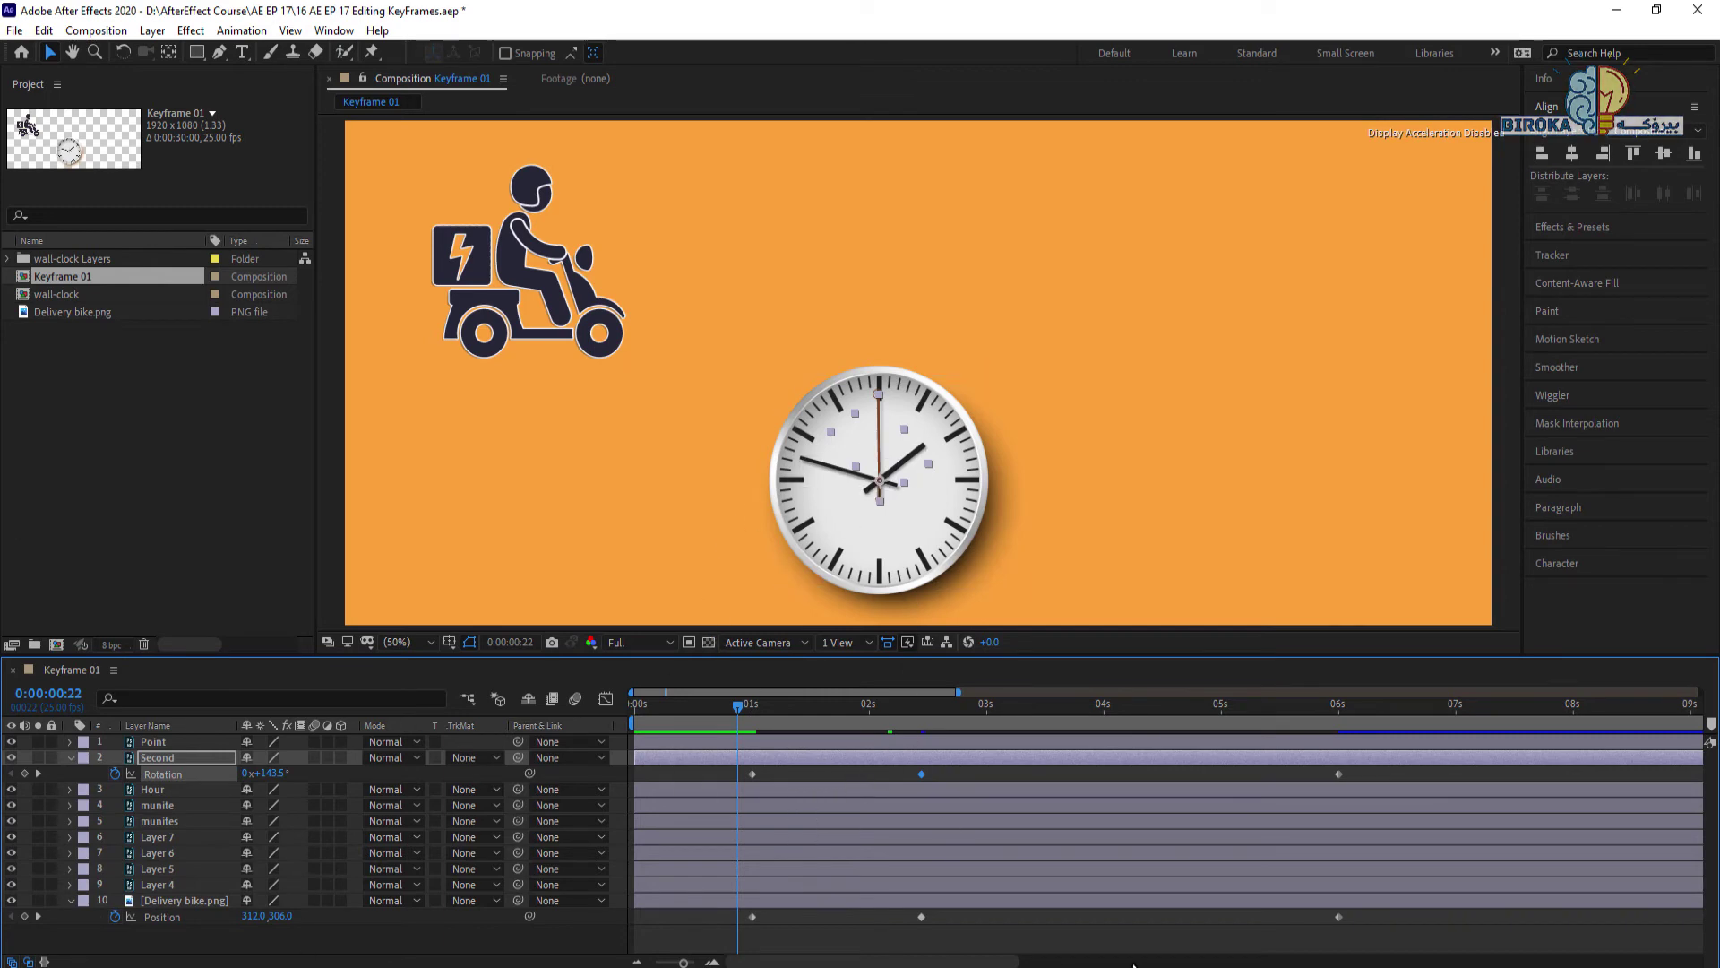
key(space)
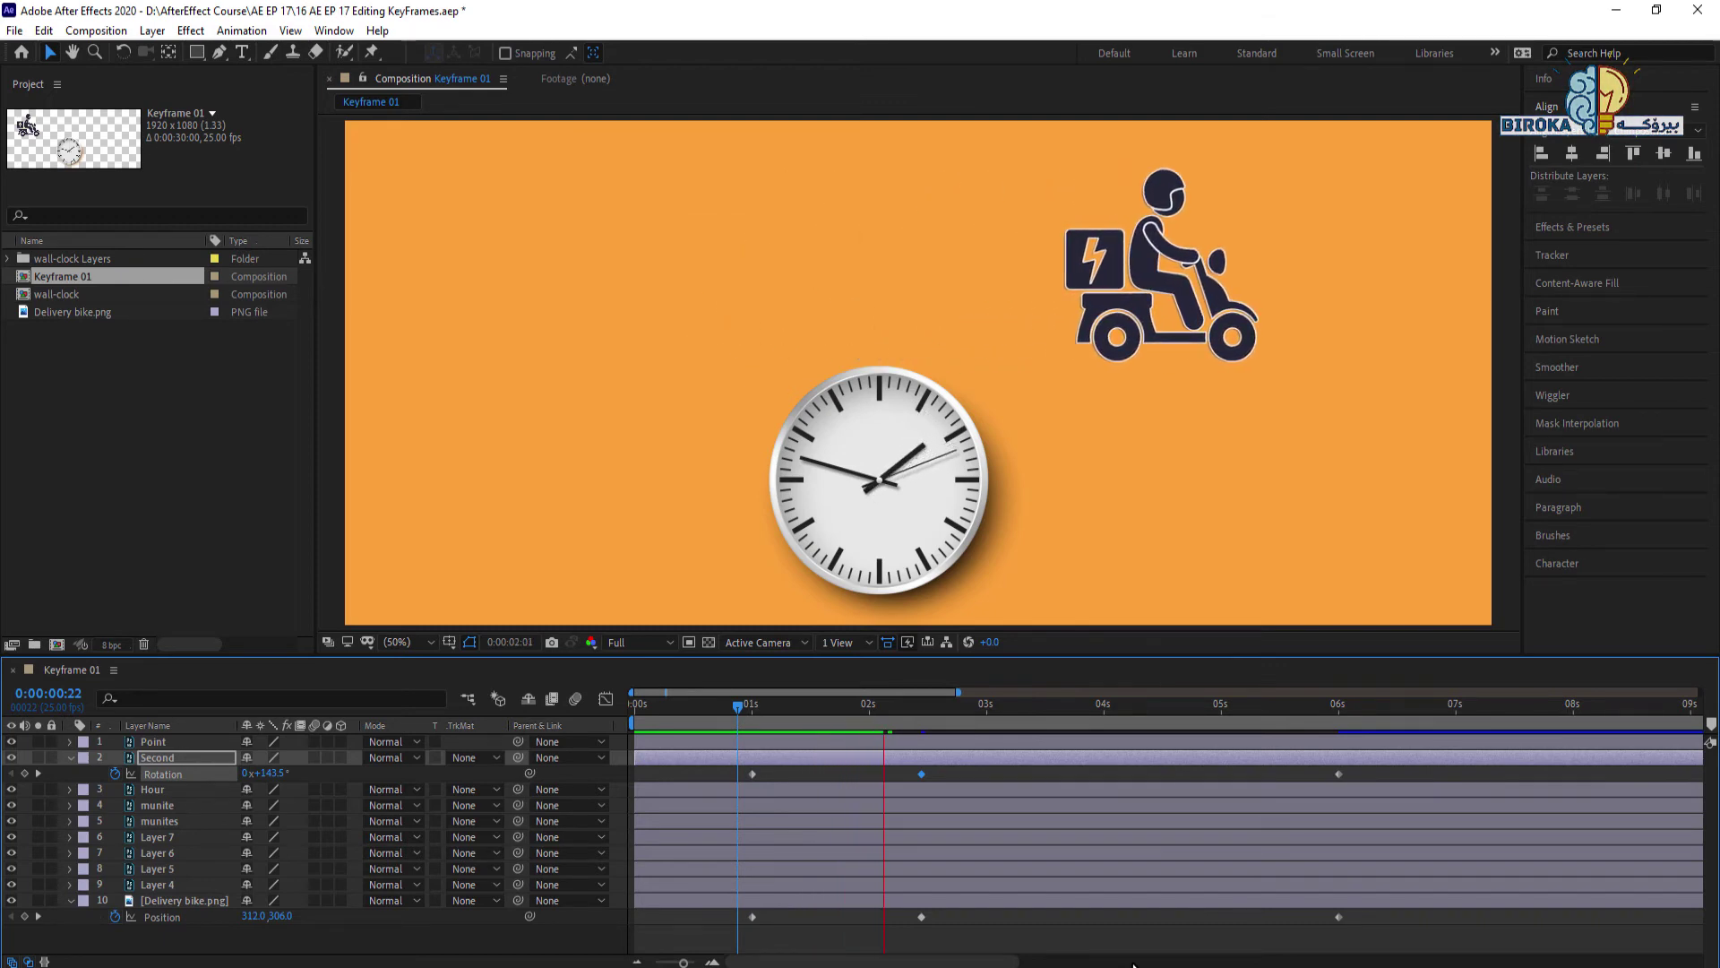
key(space)
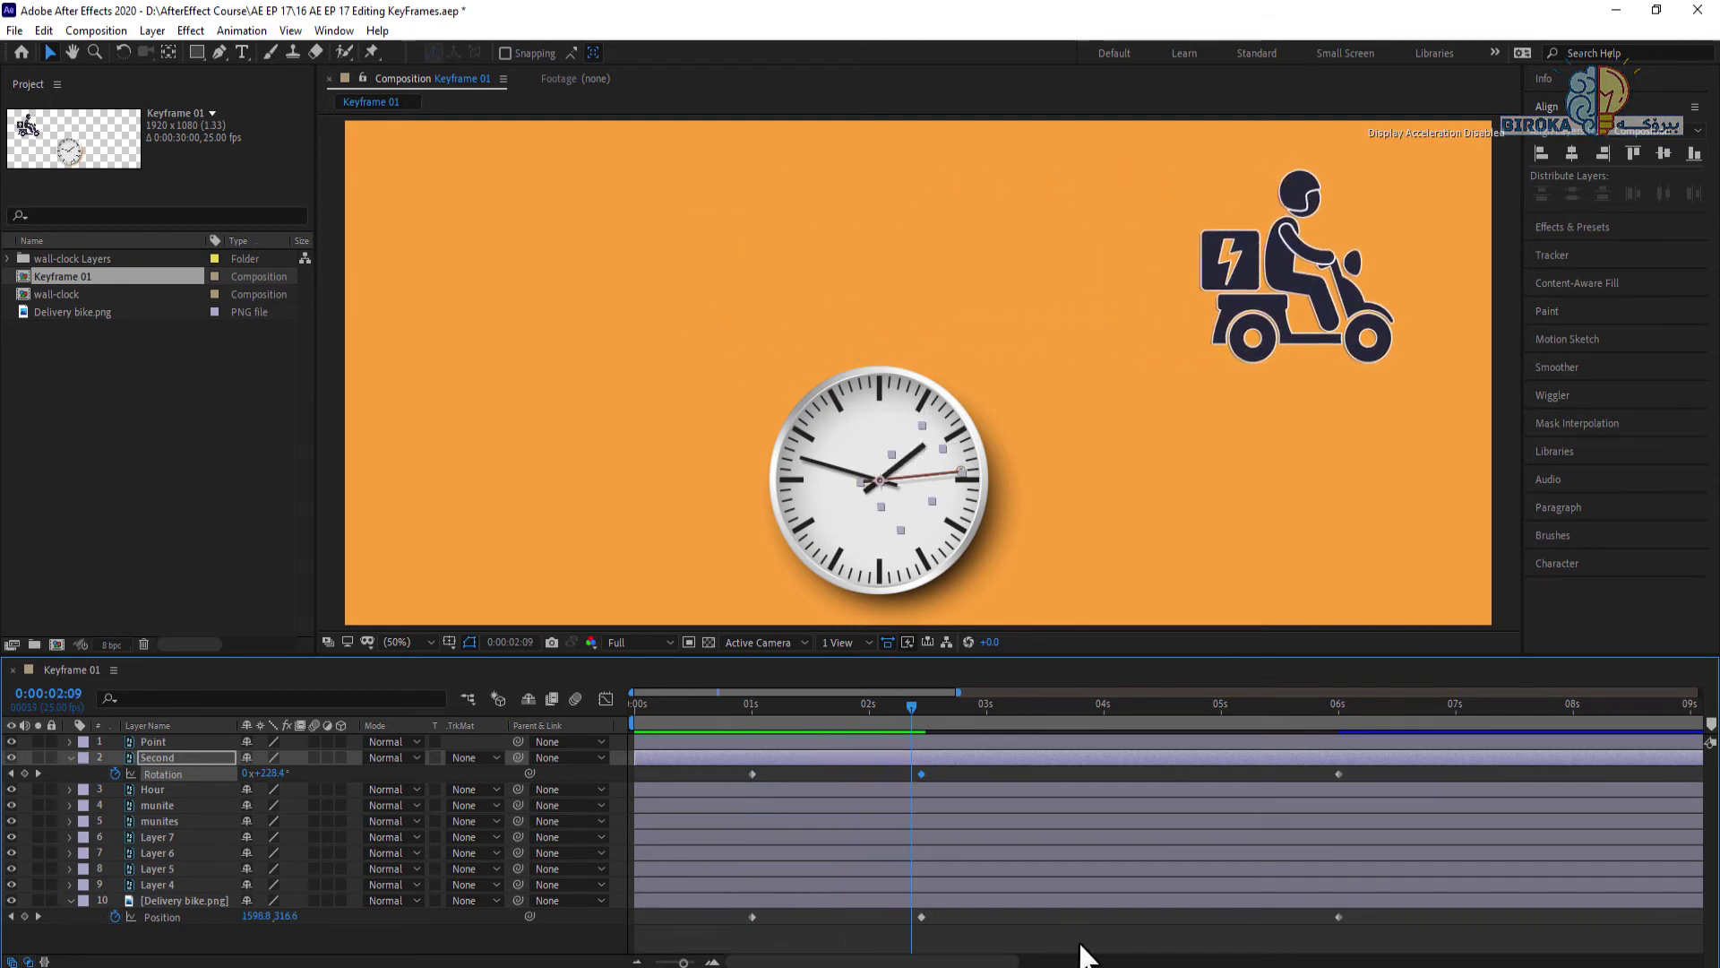
key(space)
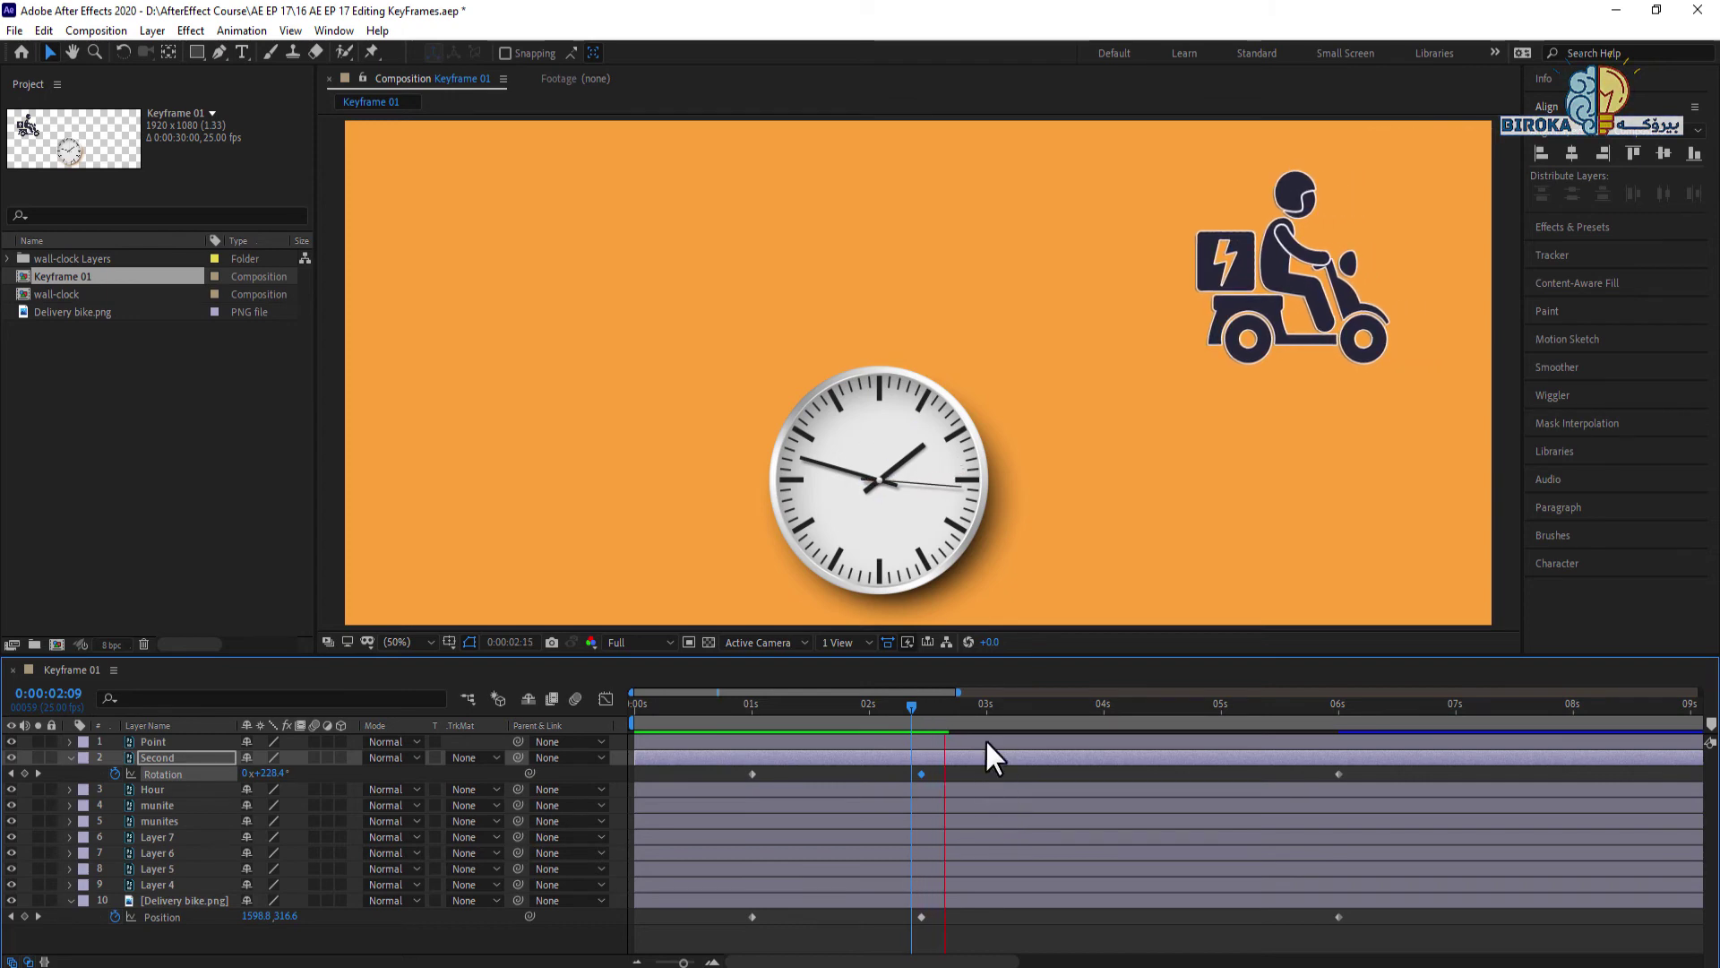
drag(957, 710, 921, 707)
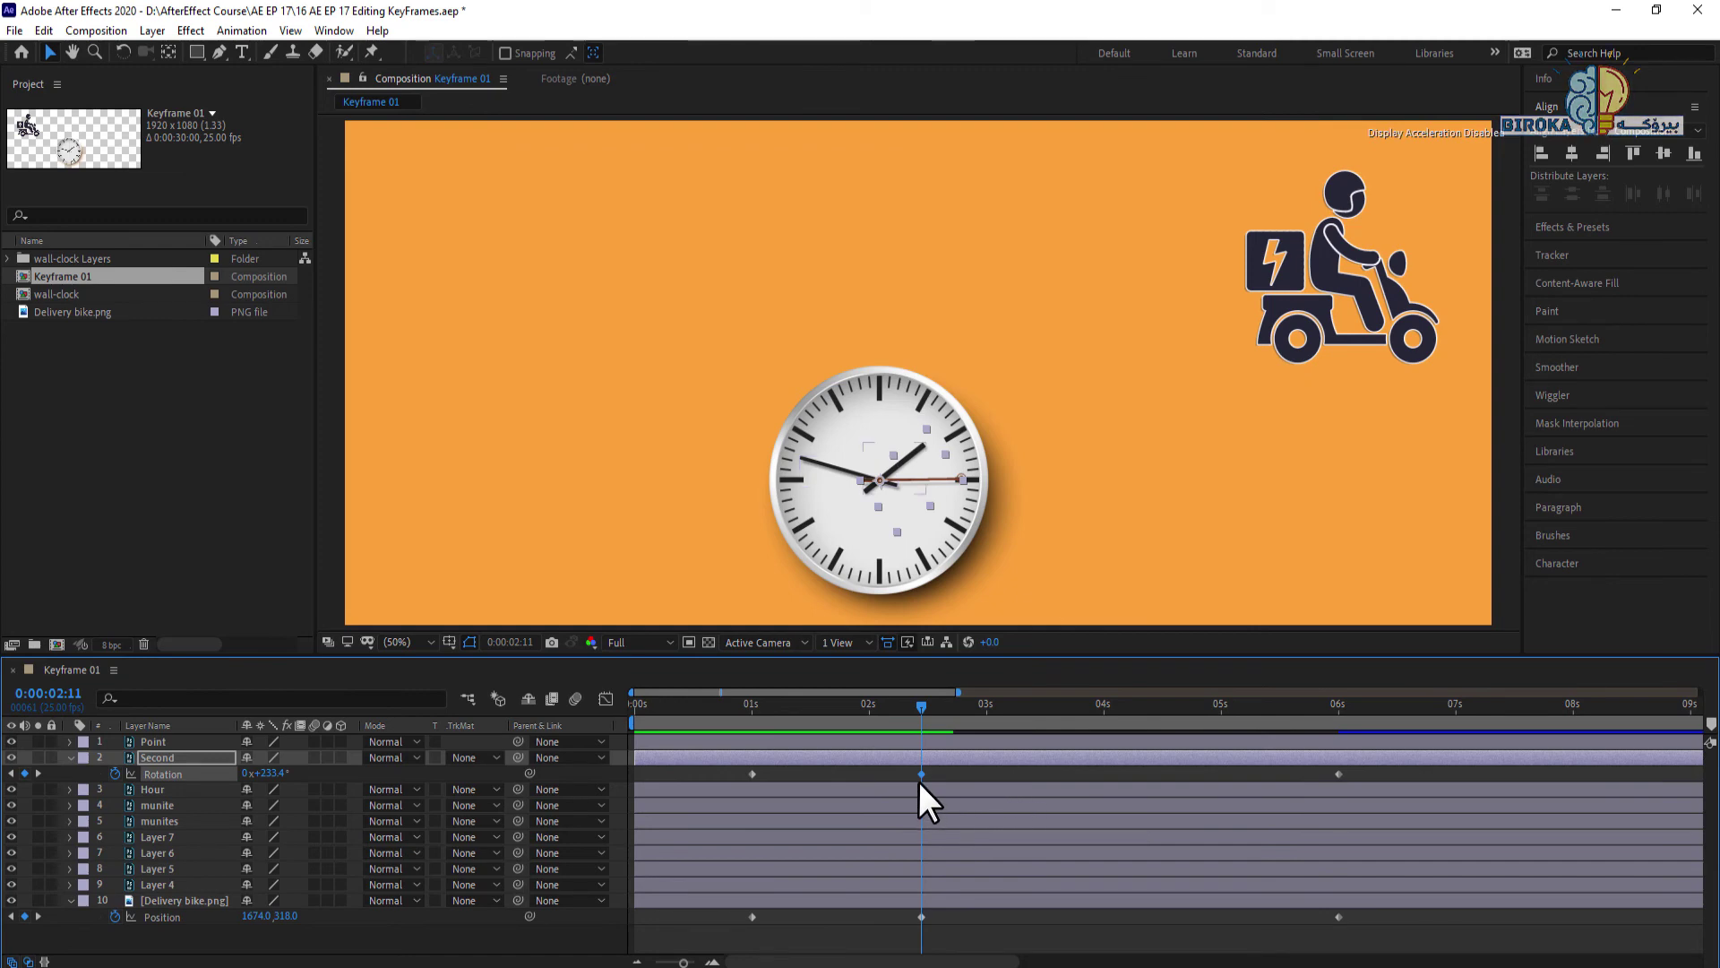
- Select the middle rotation and position keyframes of the clock hand and bike together, move both to about 0:00:03:08, and deselect them
click(923, 916)
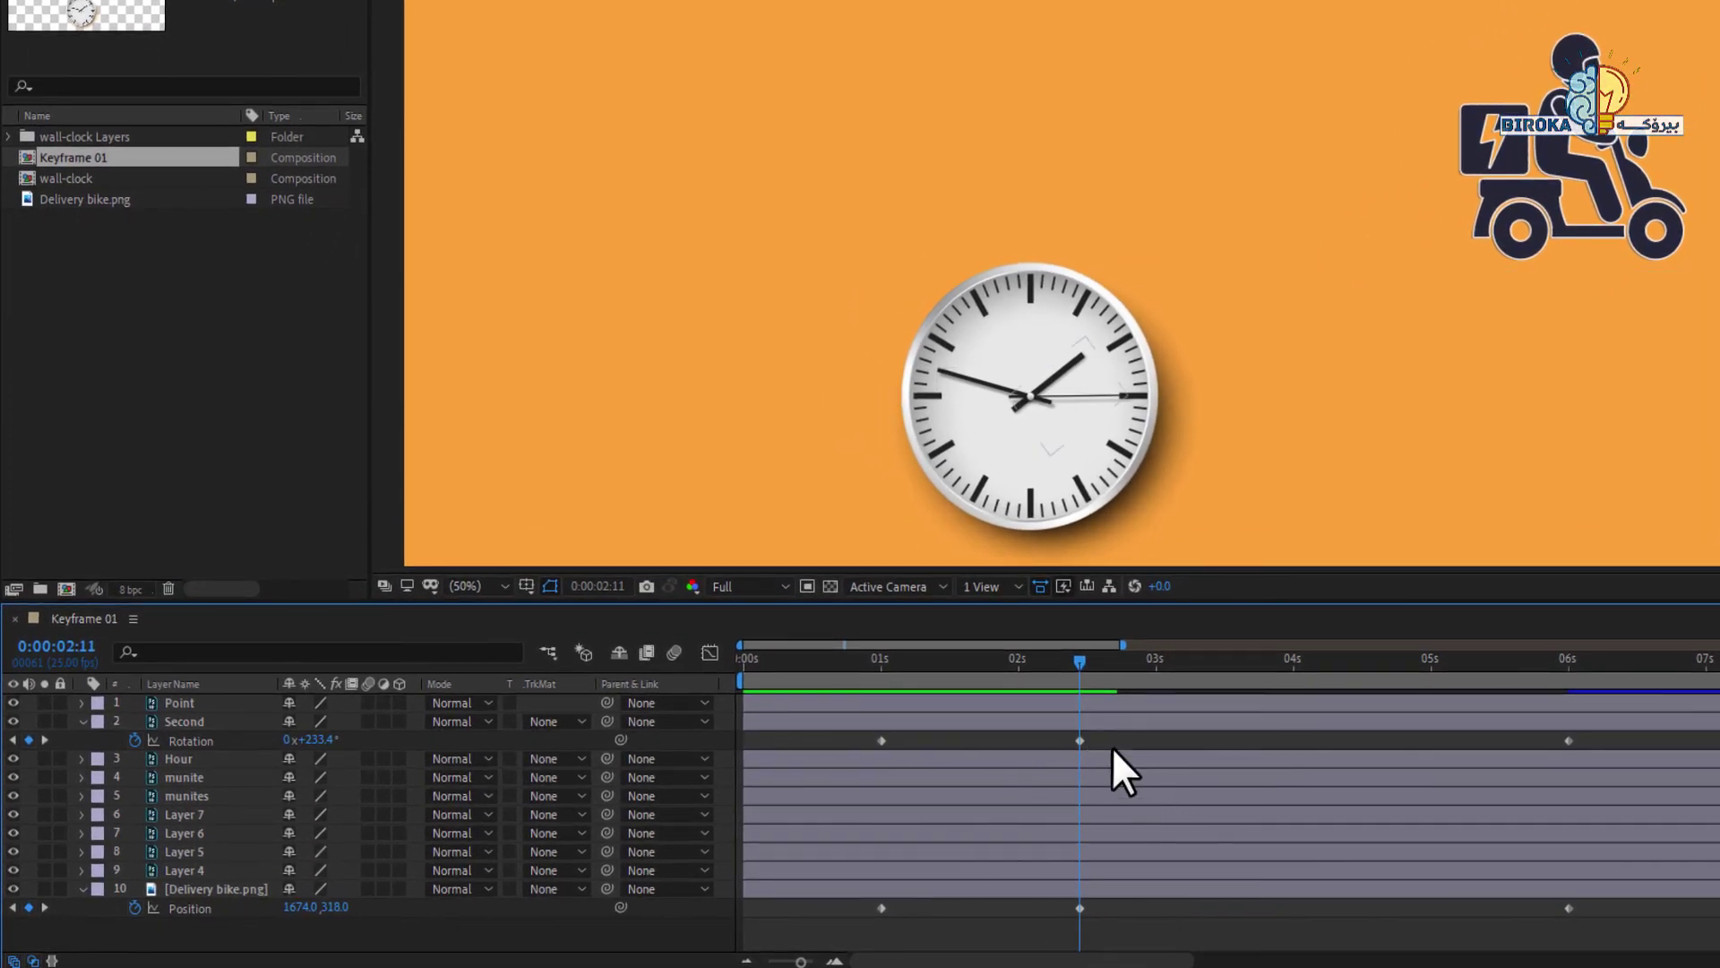
drag(1125, 733, 1070, 923)
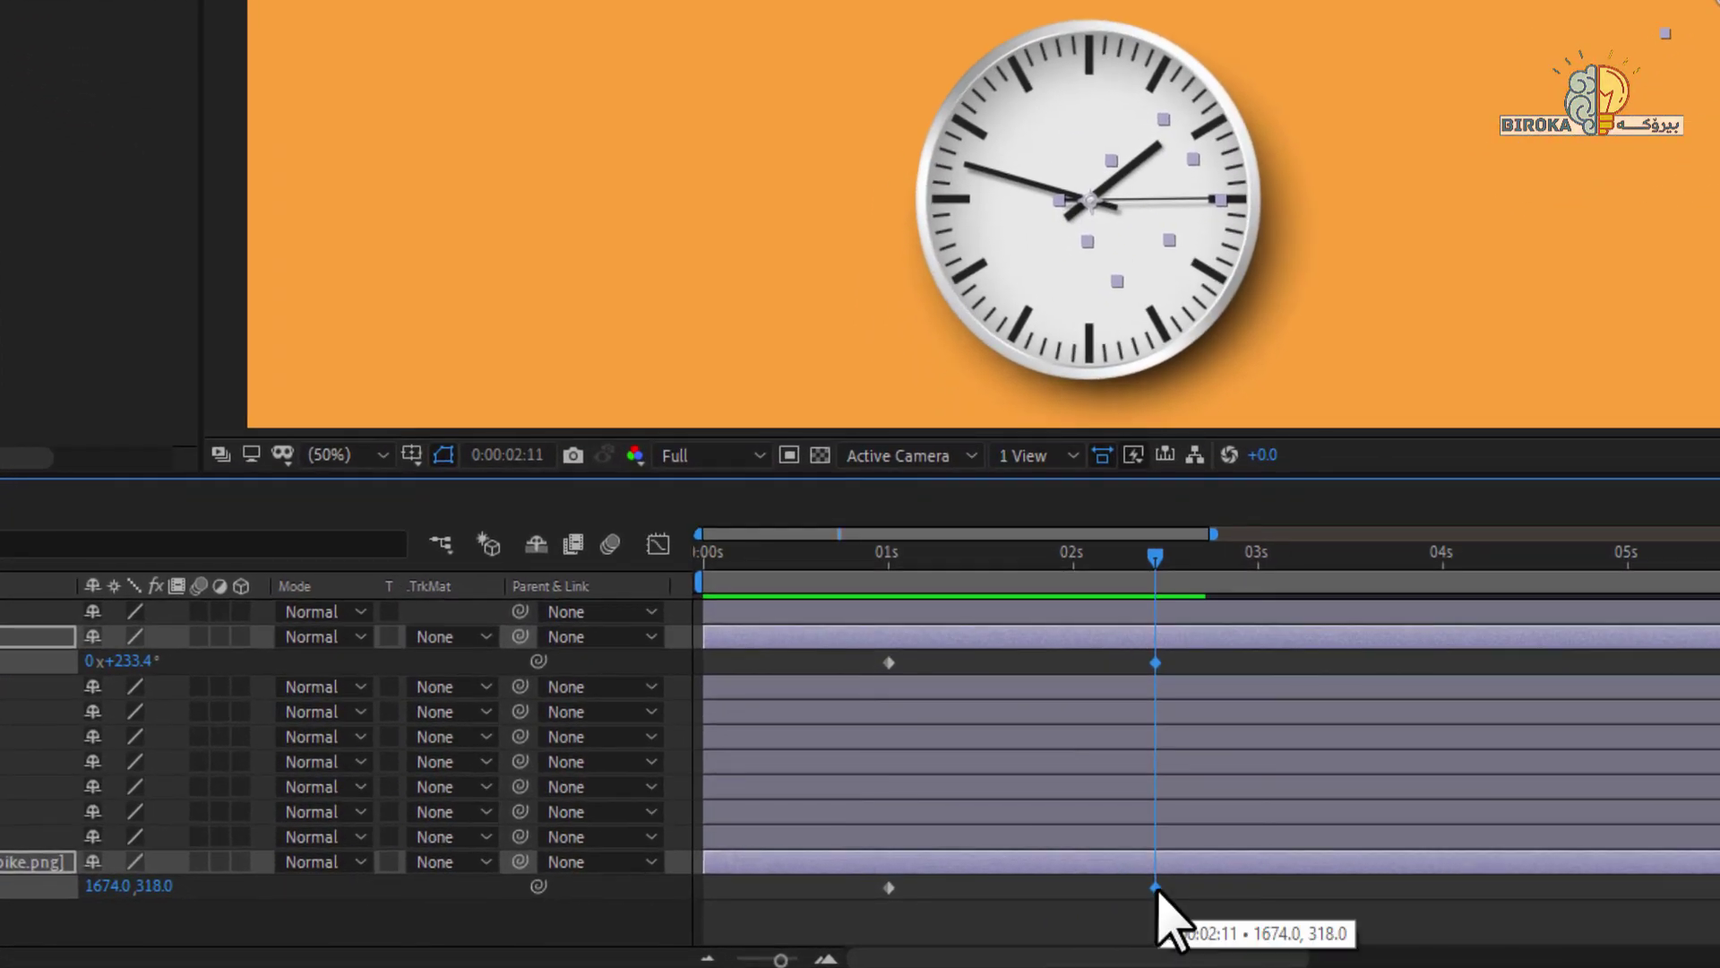
click(1156, 888)
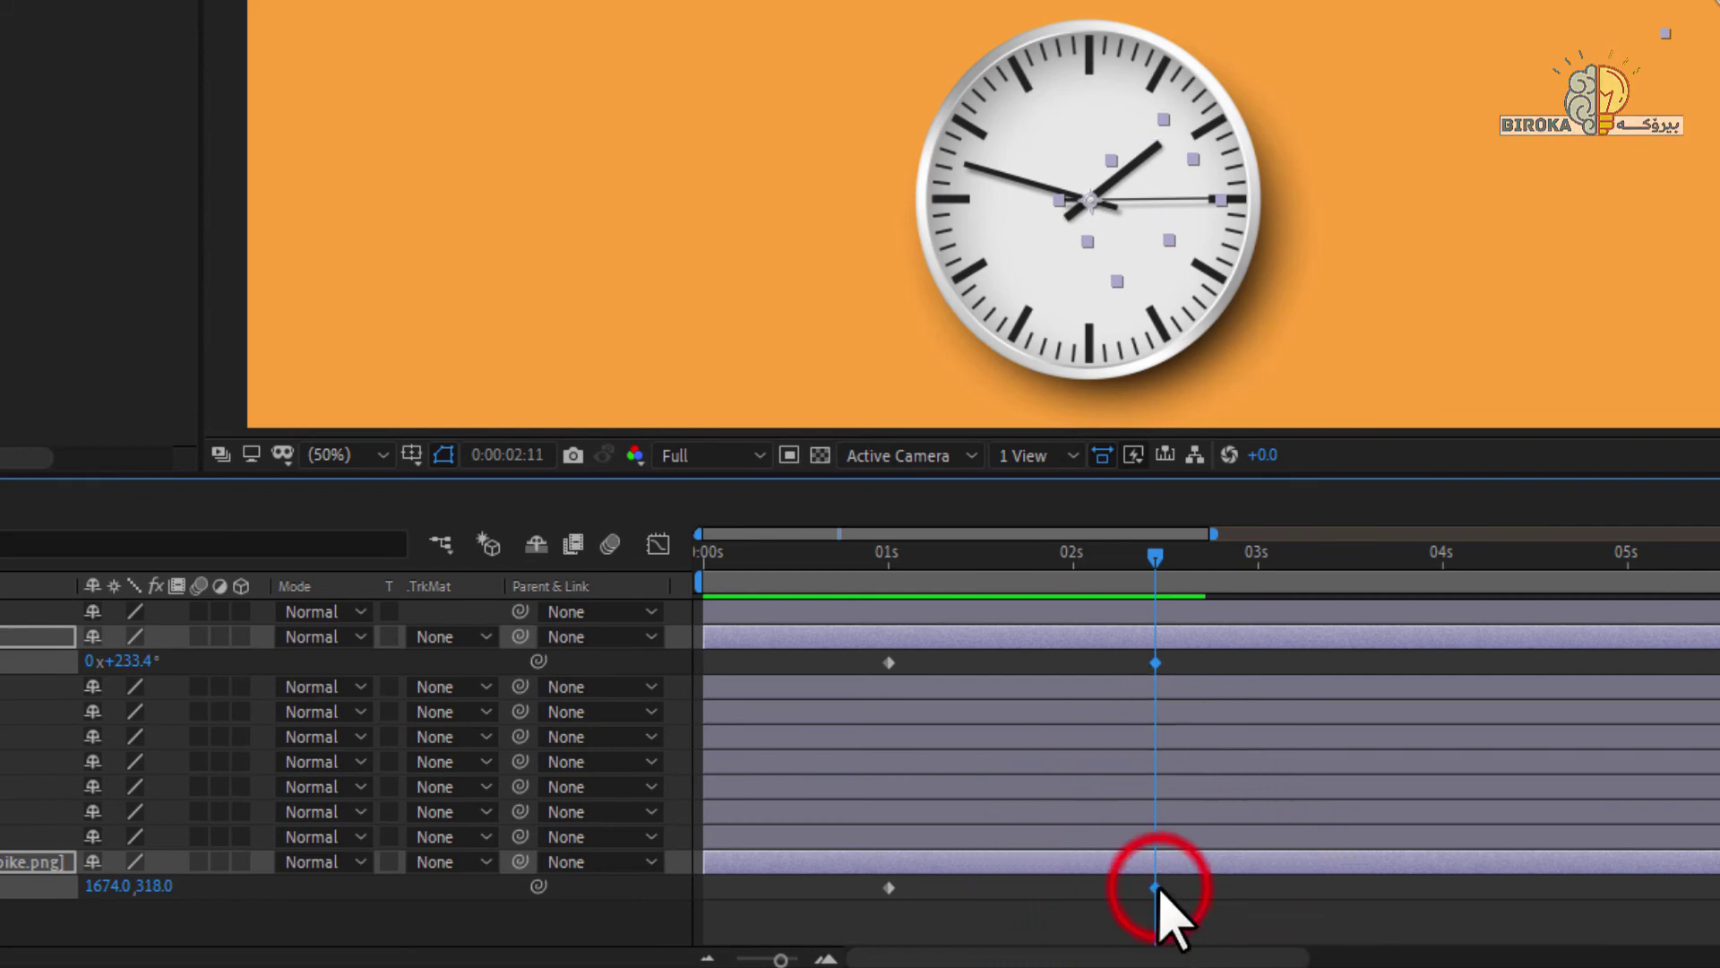
drag(1155, 888, 1350, 904)
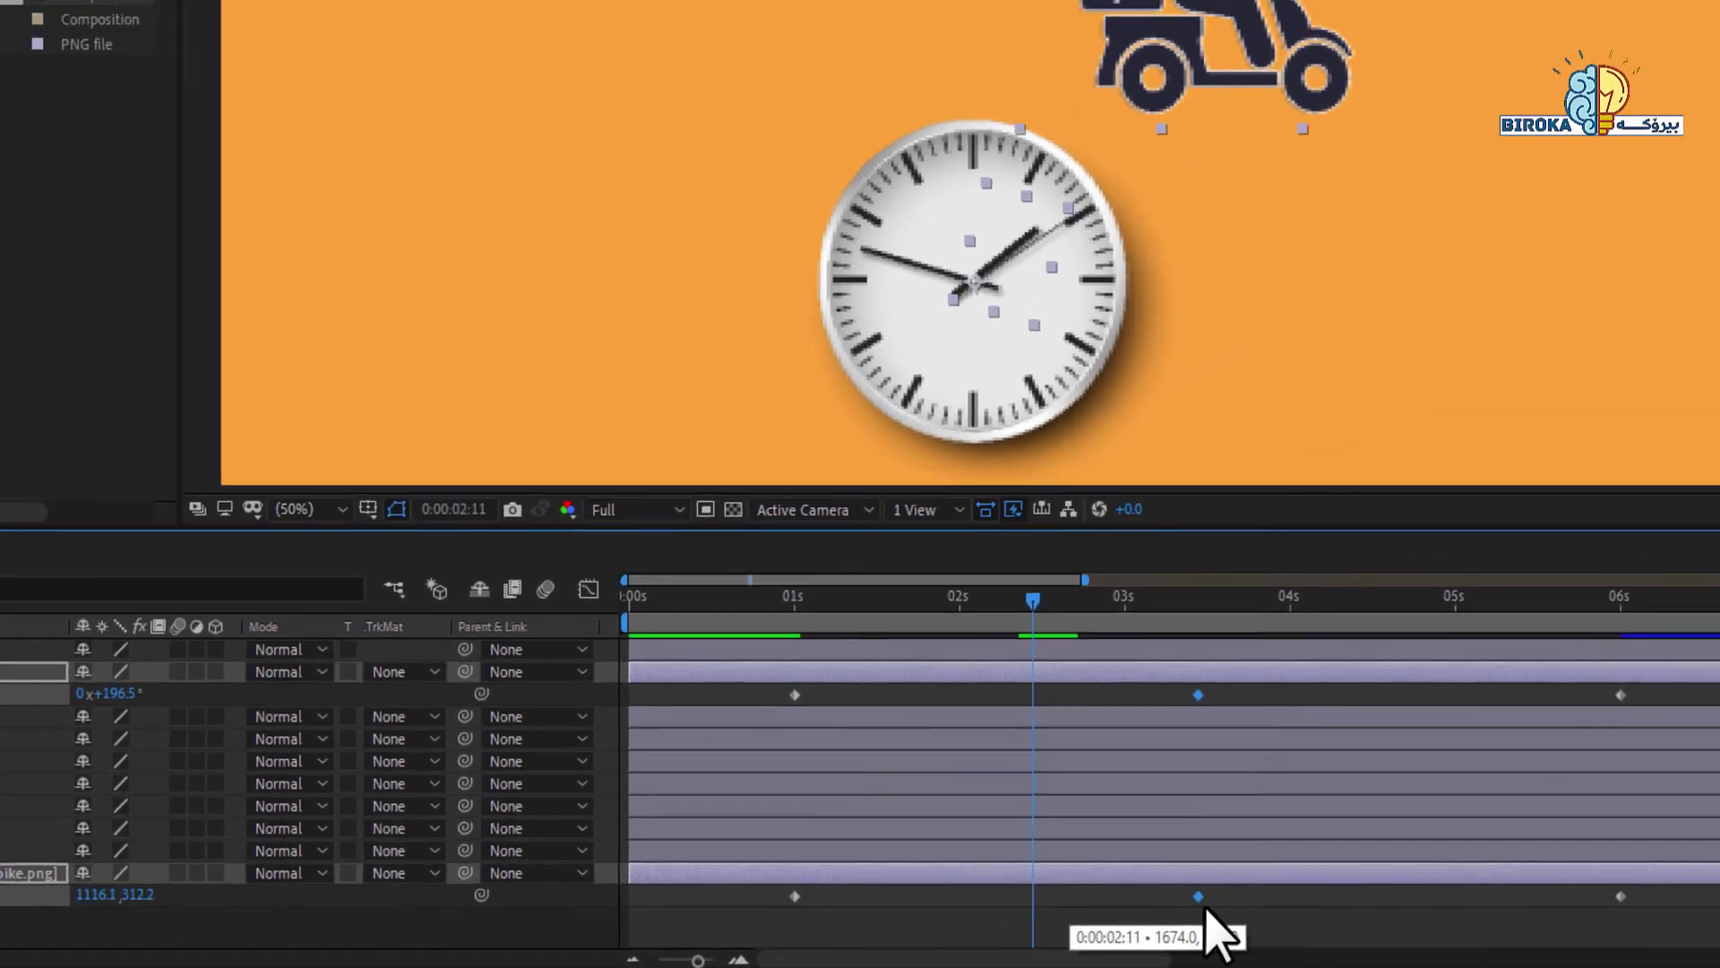
drag(1205, 908, 1211, 899)
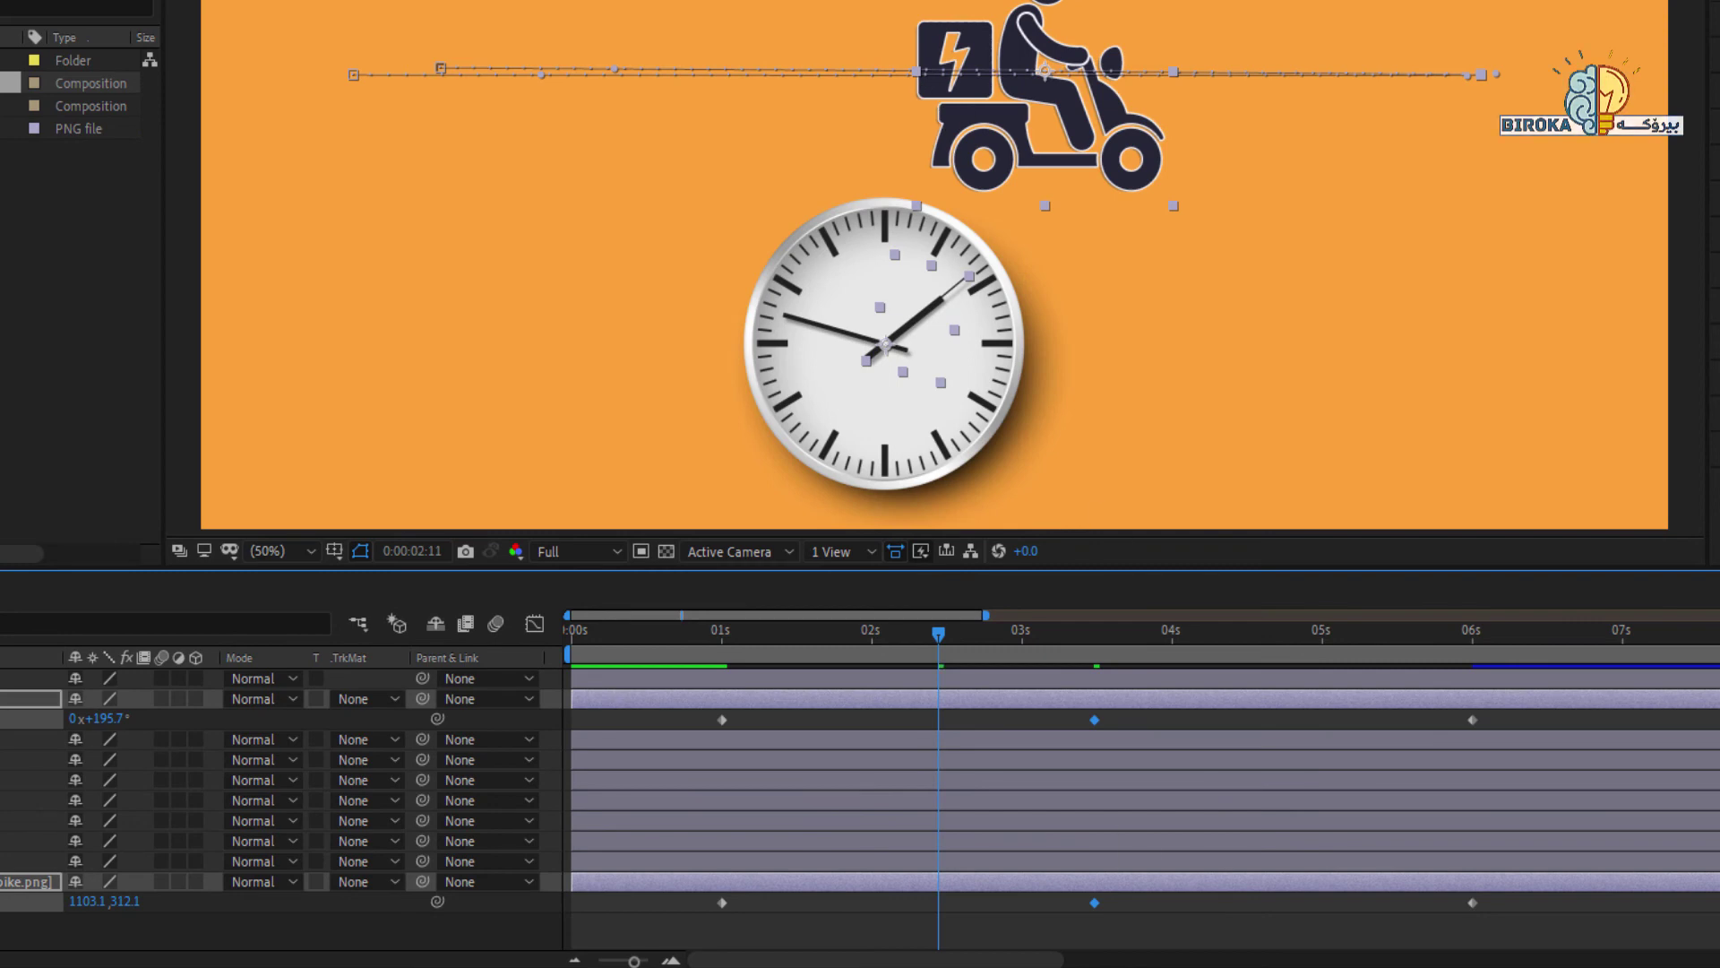
drag(1093, 903, 1110, 903)
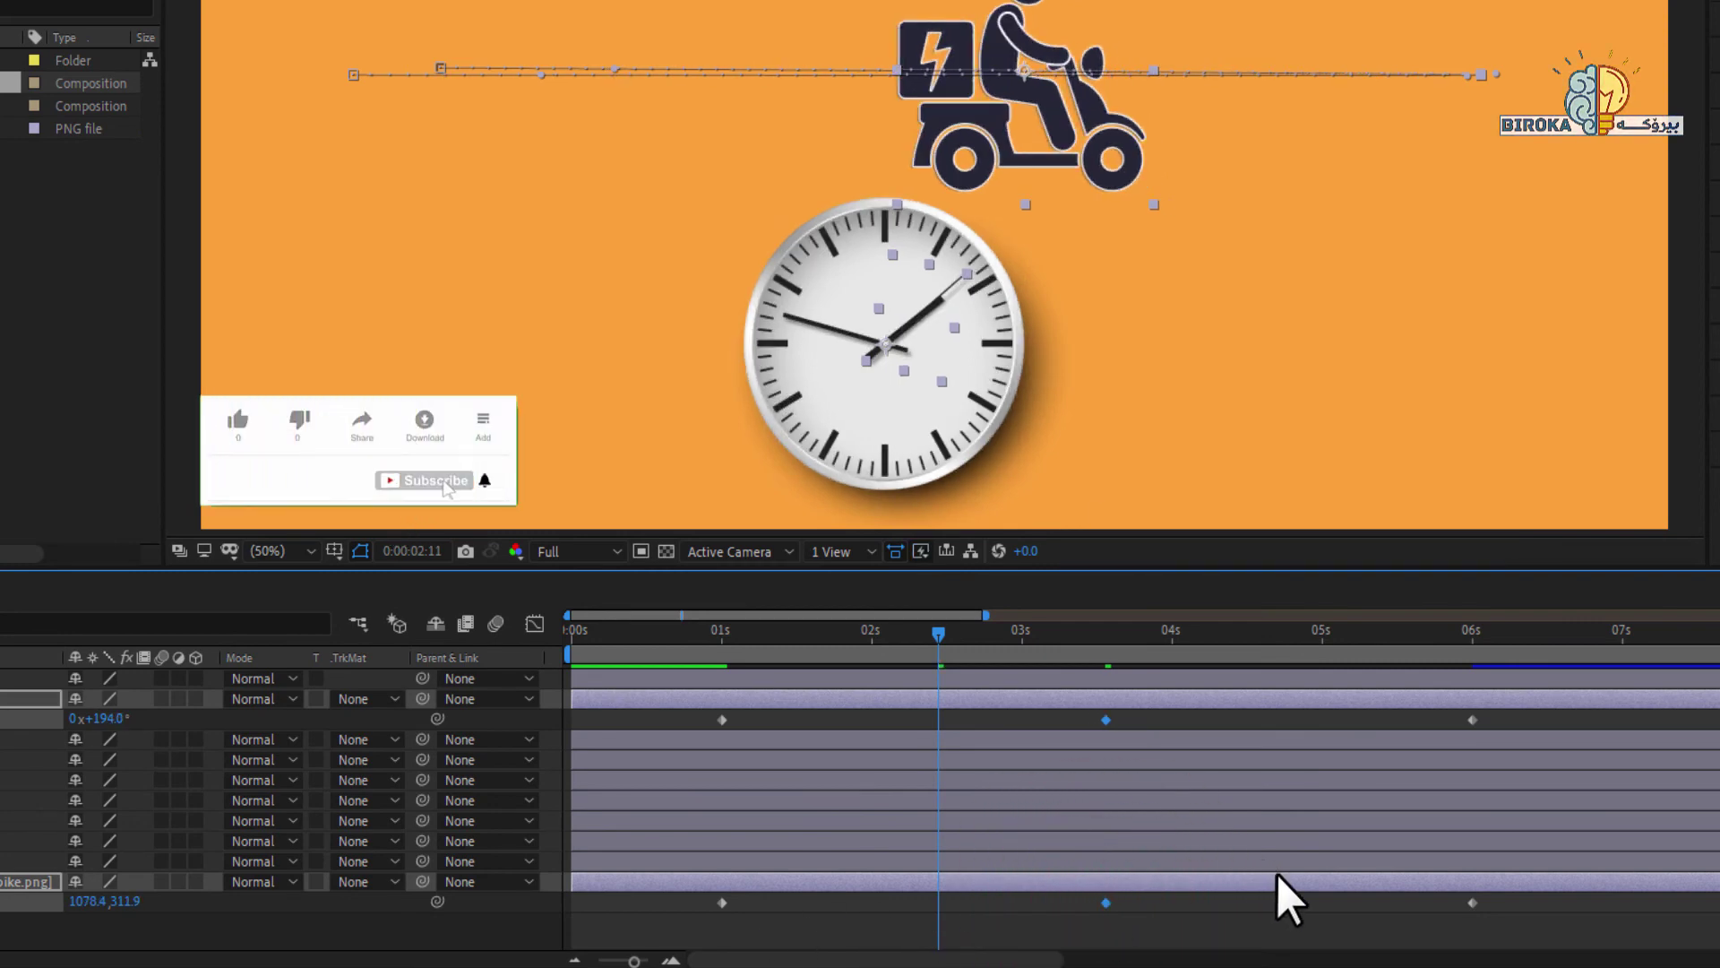
drag(1111, 903, 1072, 906)
click(1100, 906)
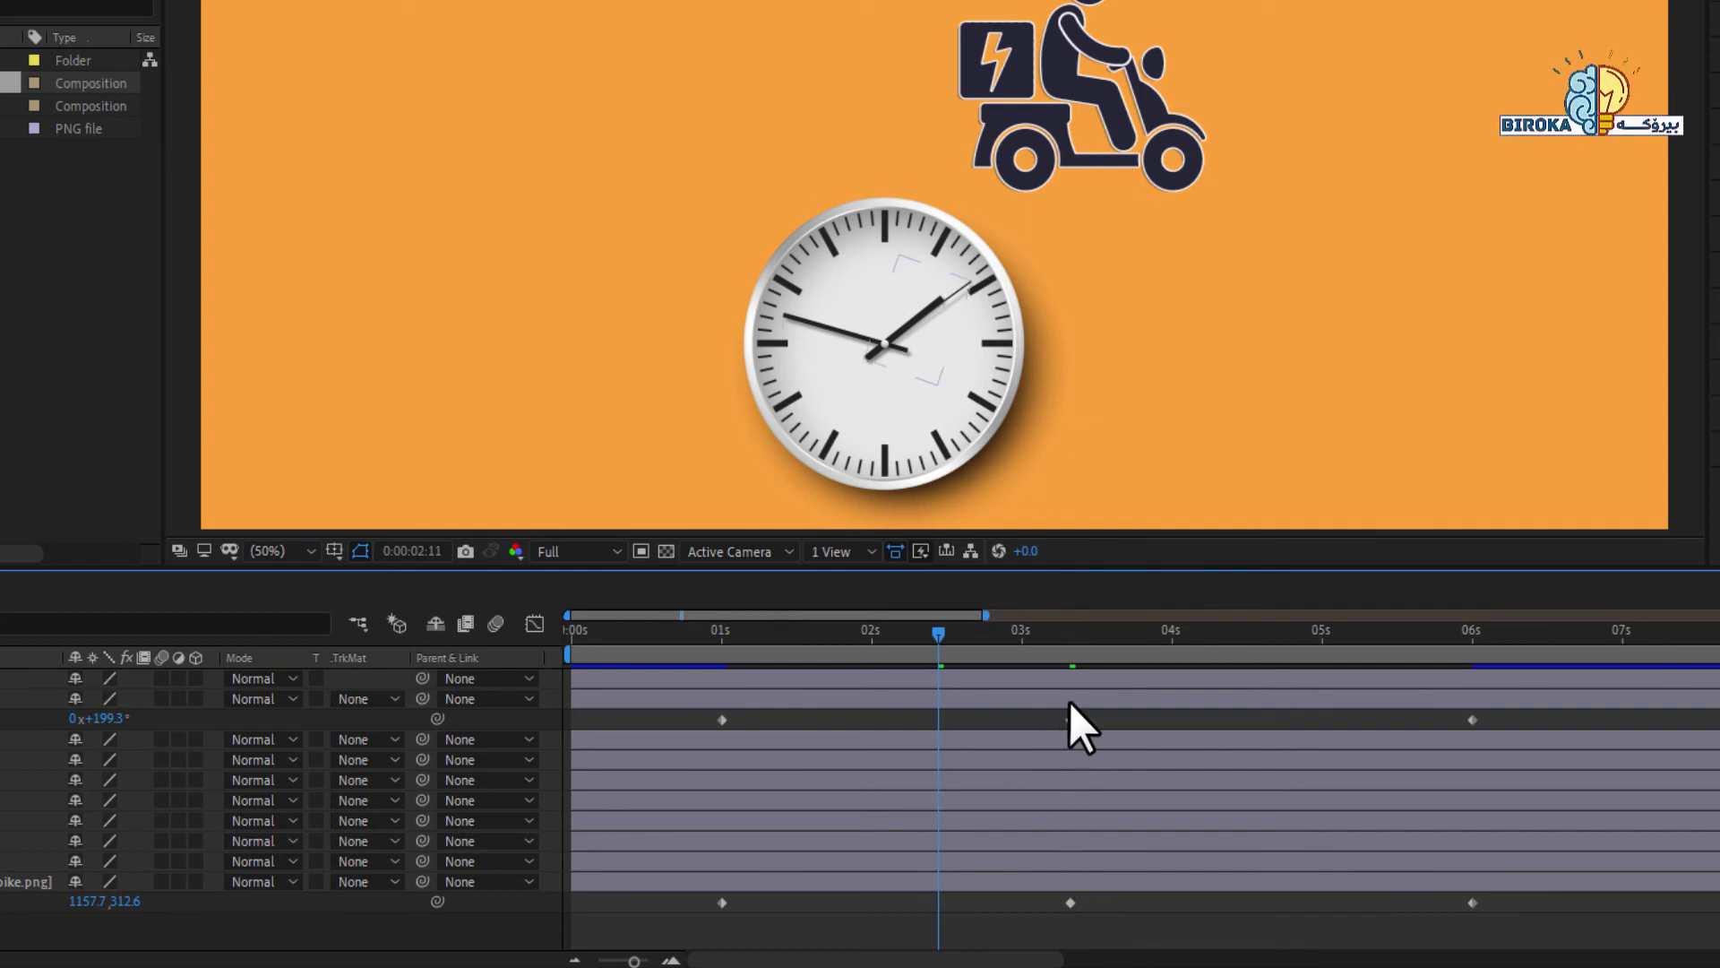
- Add the middle position and rotation keyframes one by one to a joint selection and move both to about 0:00:02:16
click(1148, 706)
click(1142, 711)
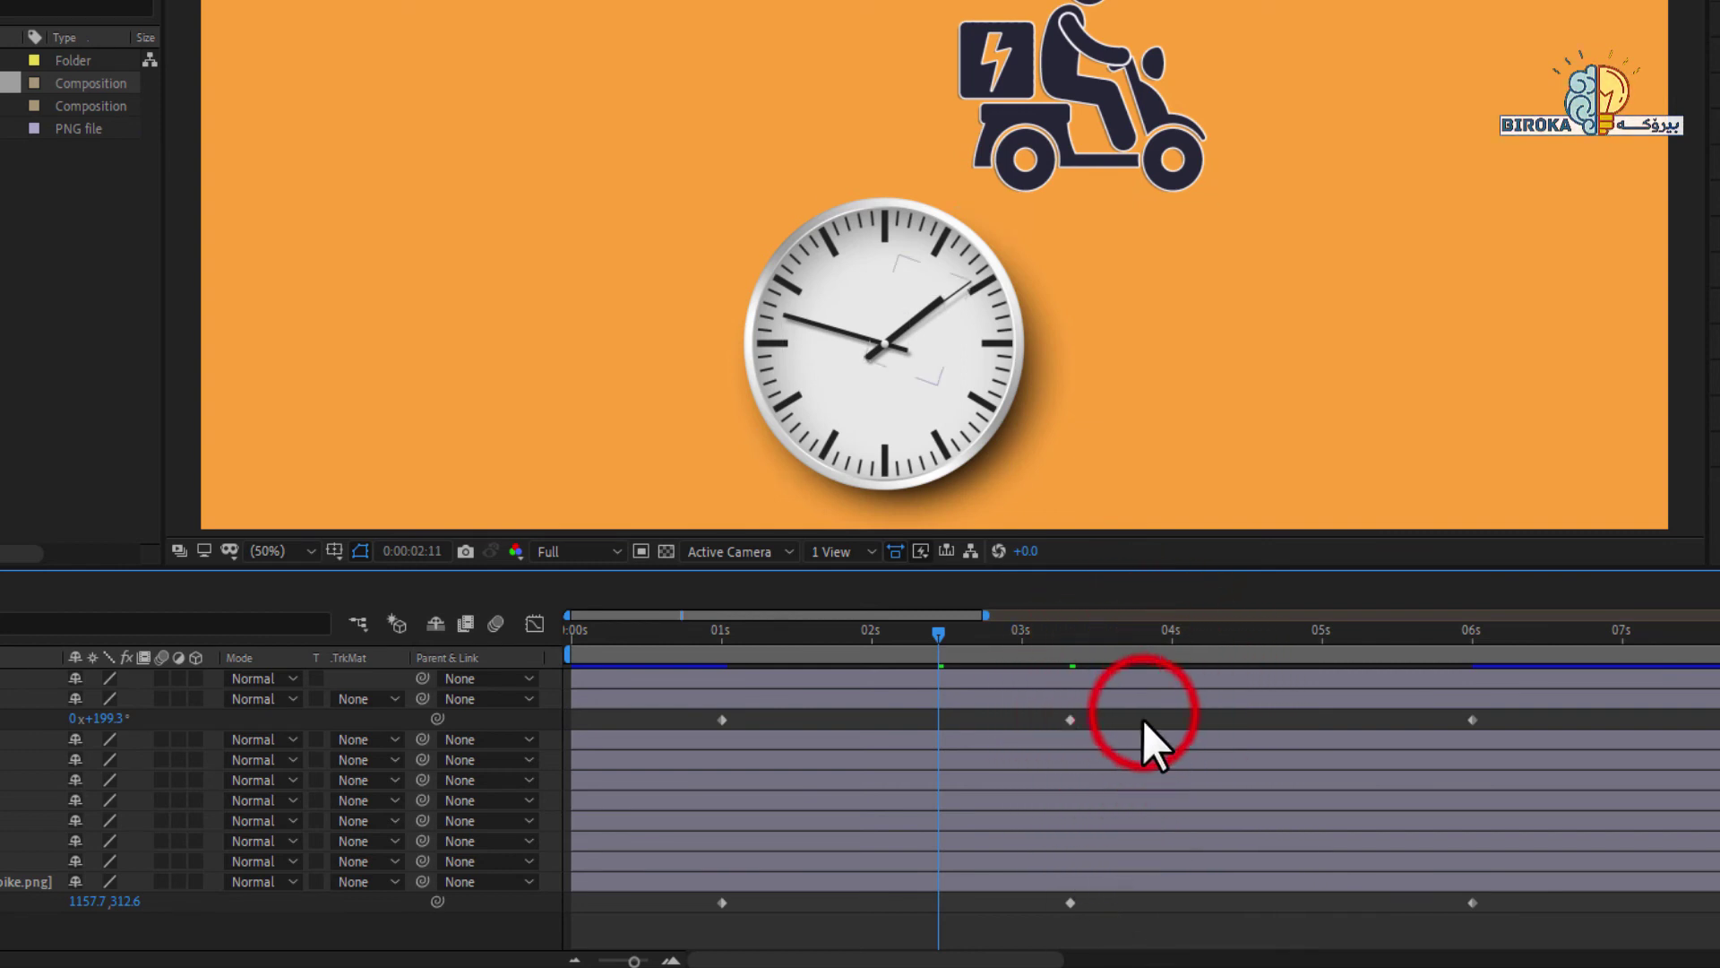
drag(1059, 735, 1113, 865)
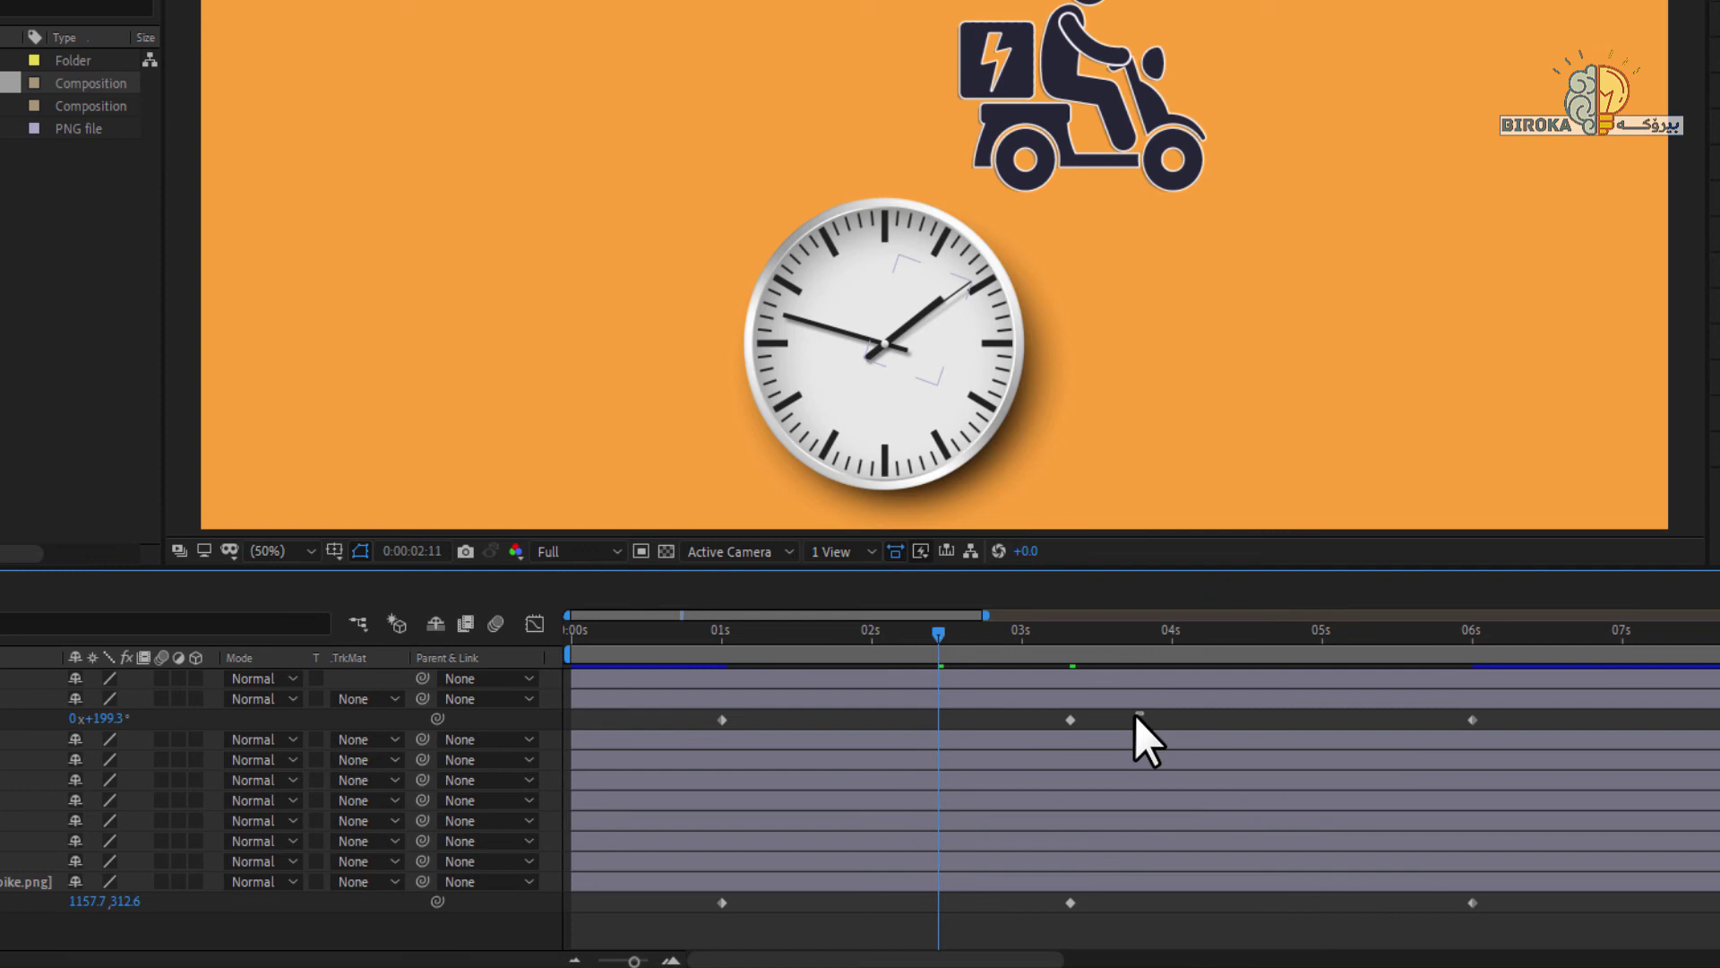
click(1070, 902)
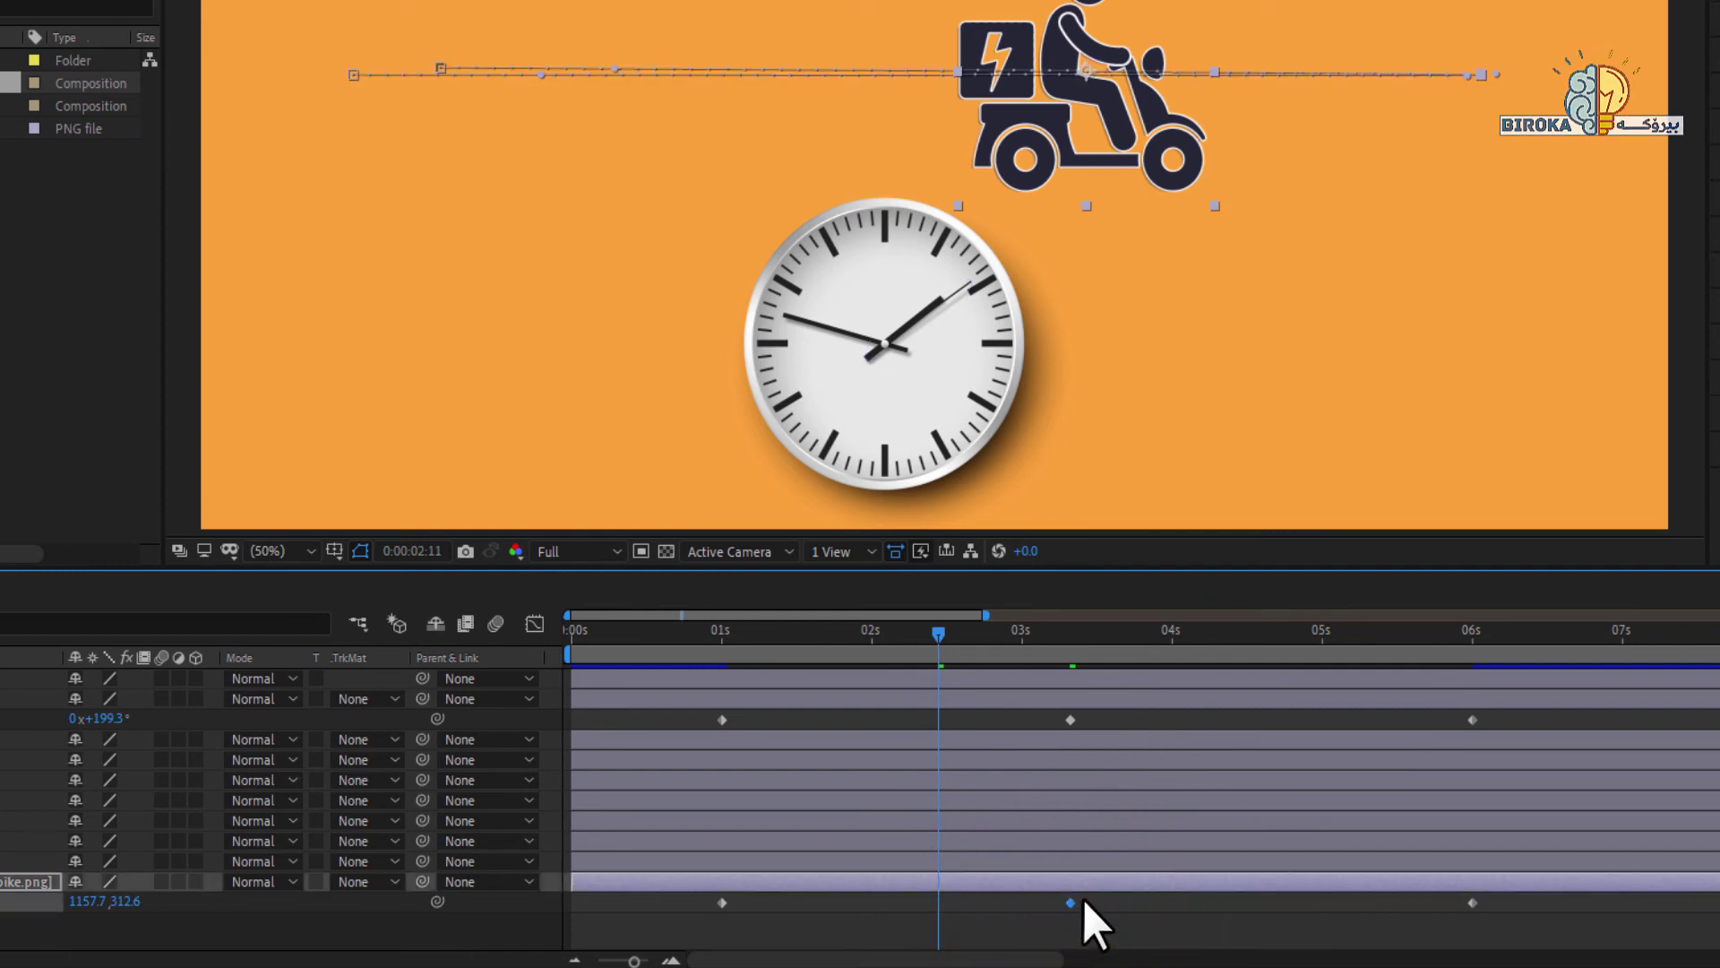
click(1069, 720)
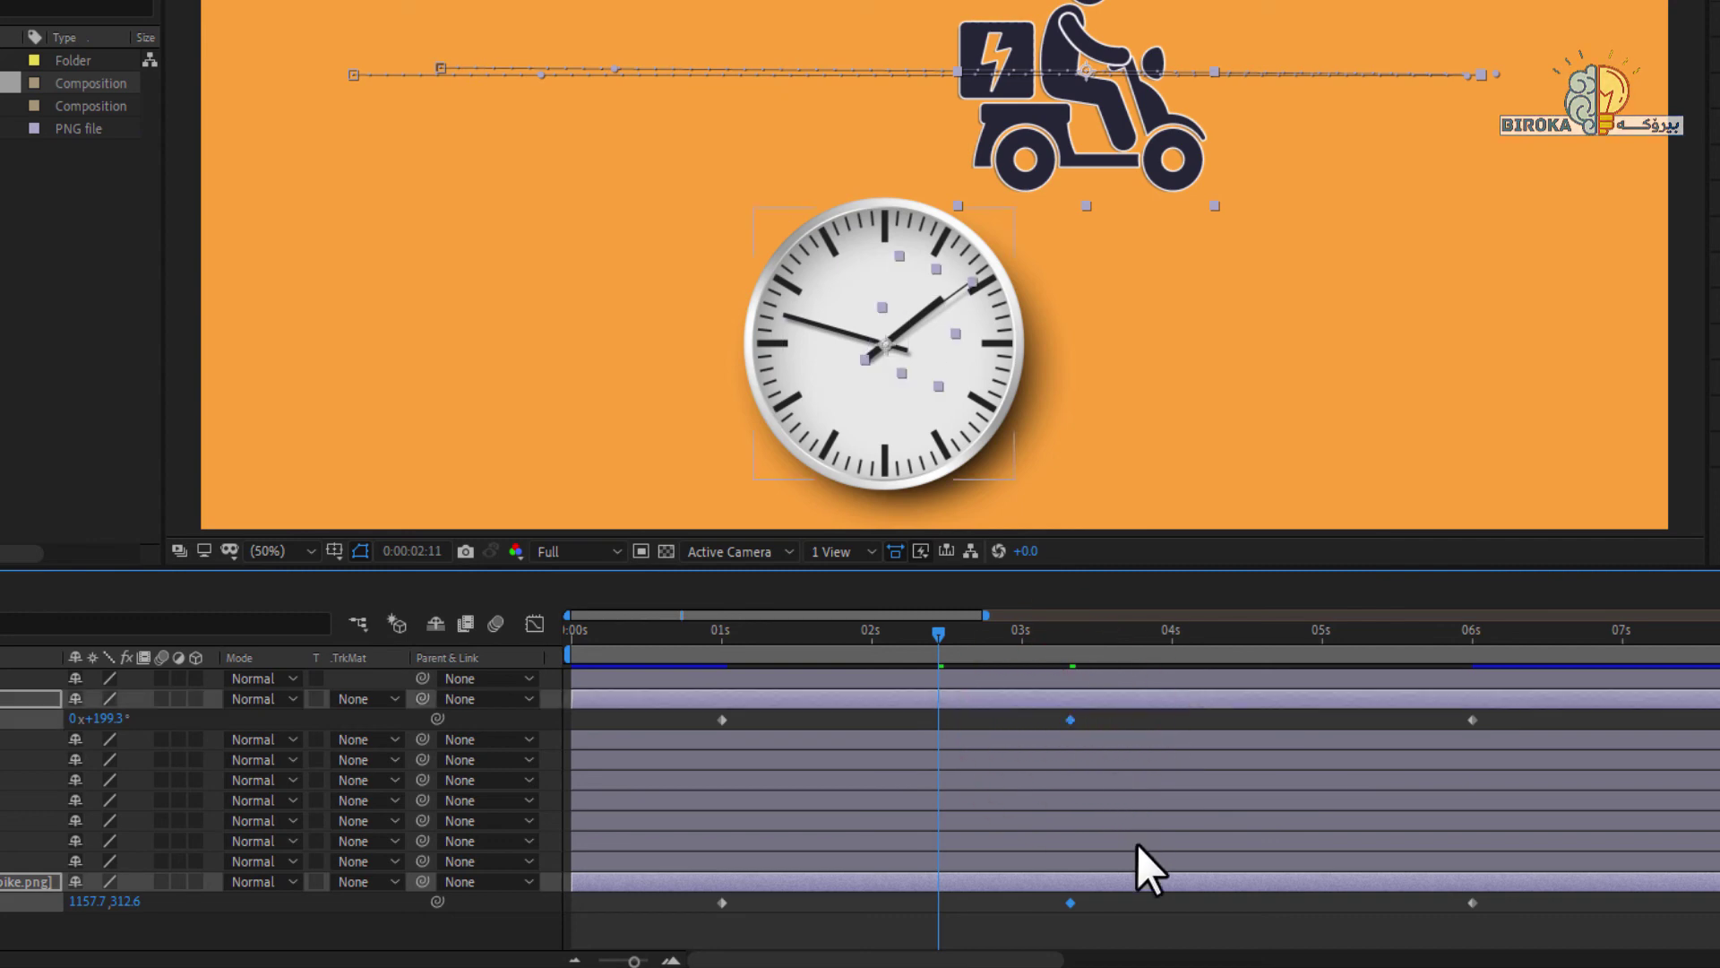
click(1070, 902)
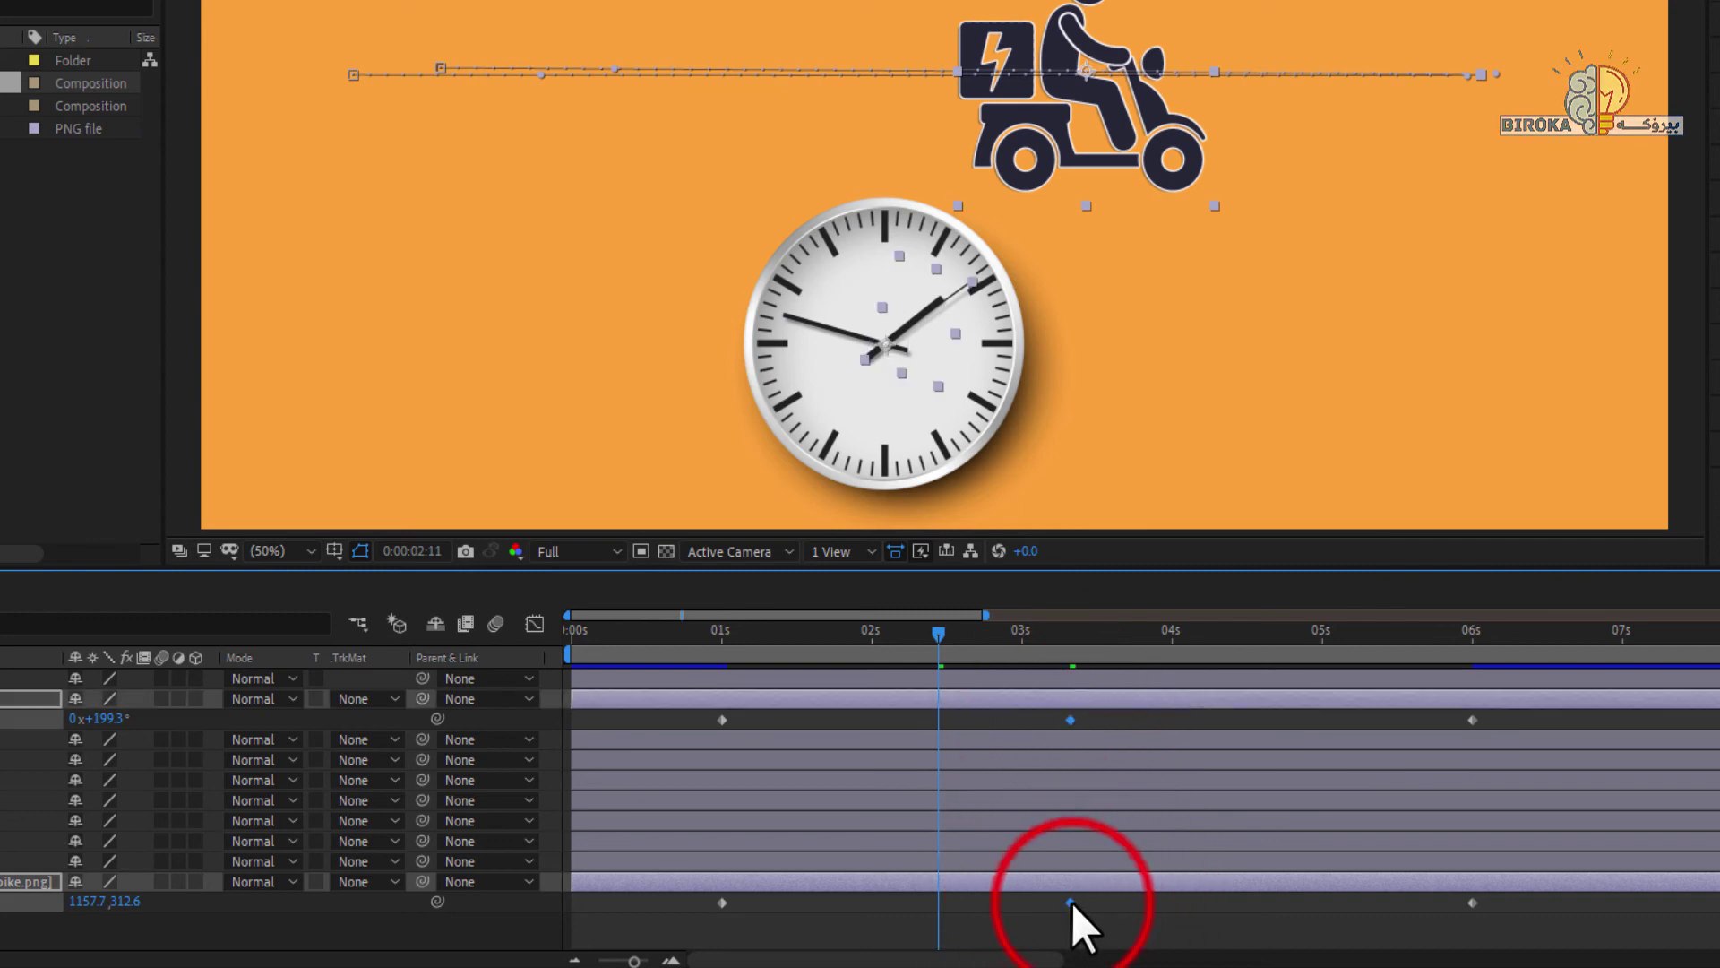
drag(1071, 900, 971, 911)
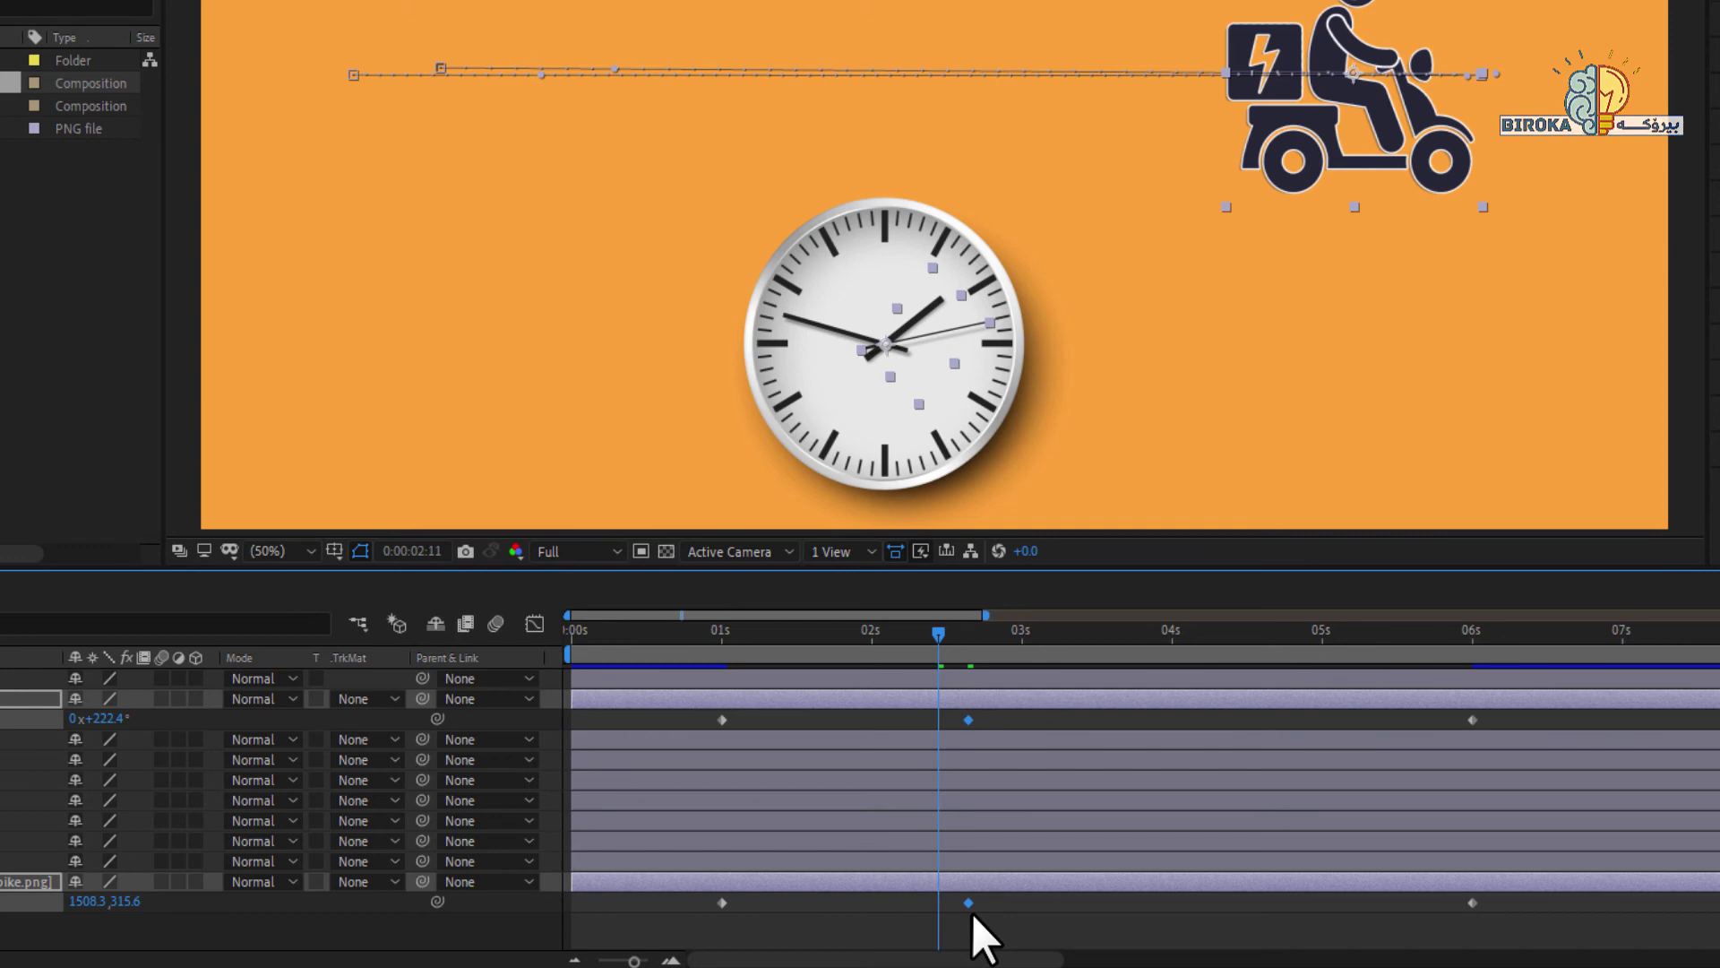